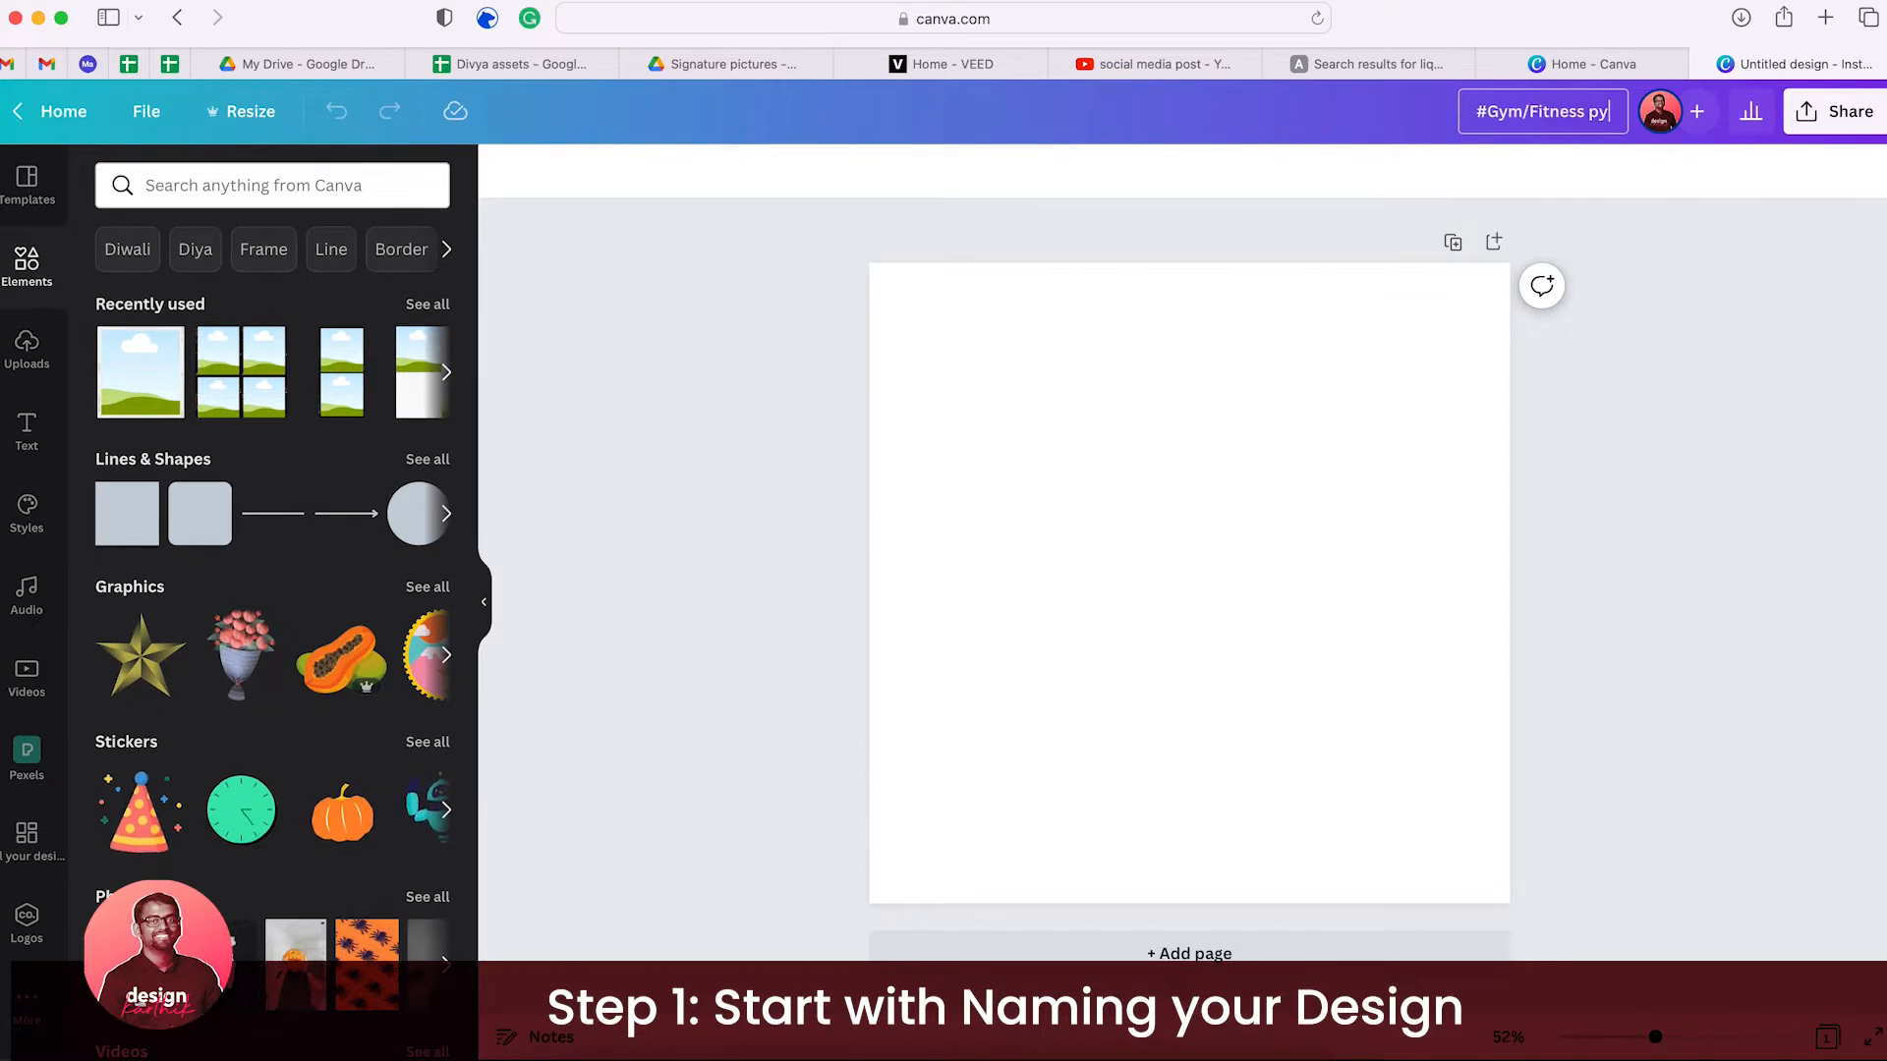
- Search the elements for "black background" and add the dark smoky texture, enlarged to cover the whole page
left_click(300, 185)
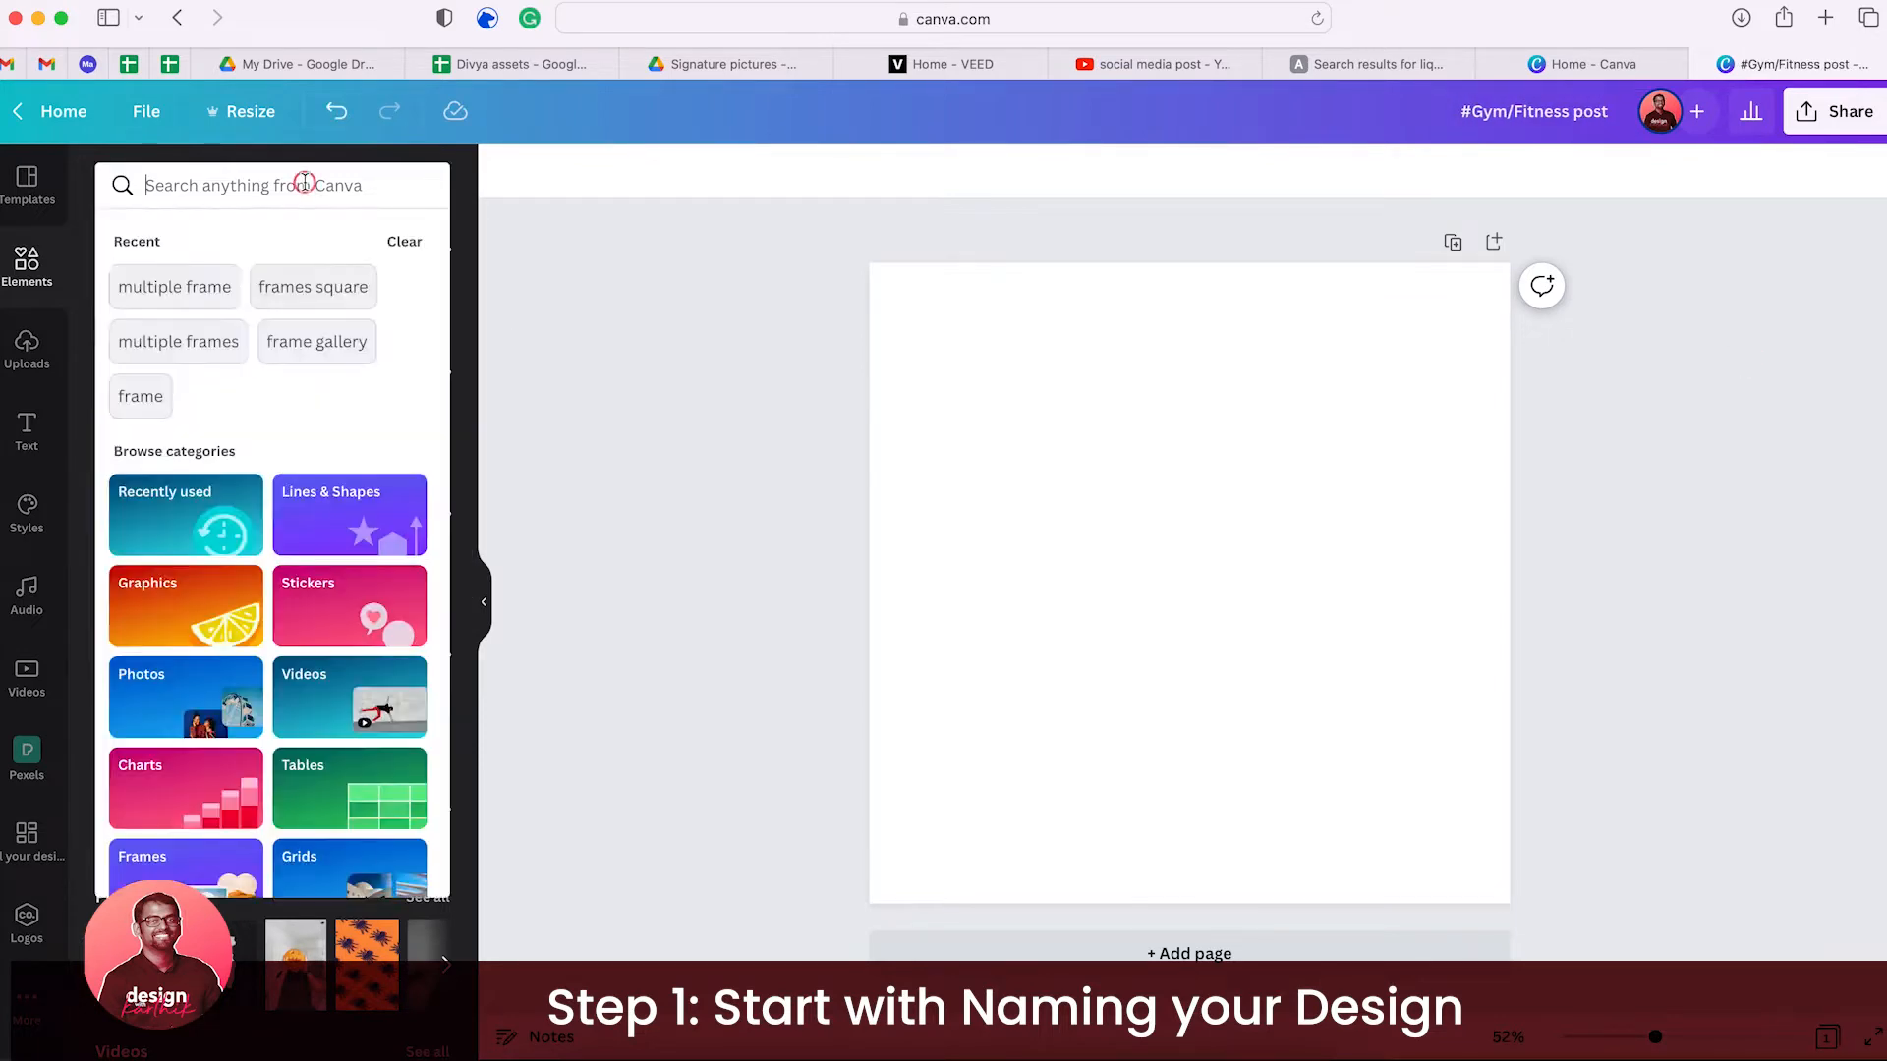
type("b")
key("BackSpace")
type("black bac")
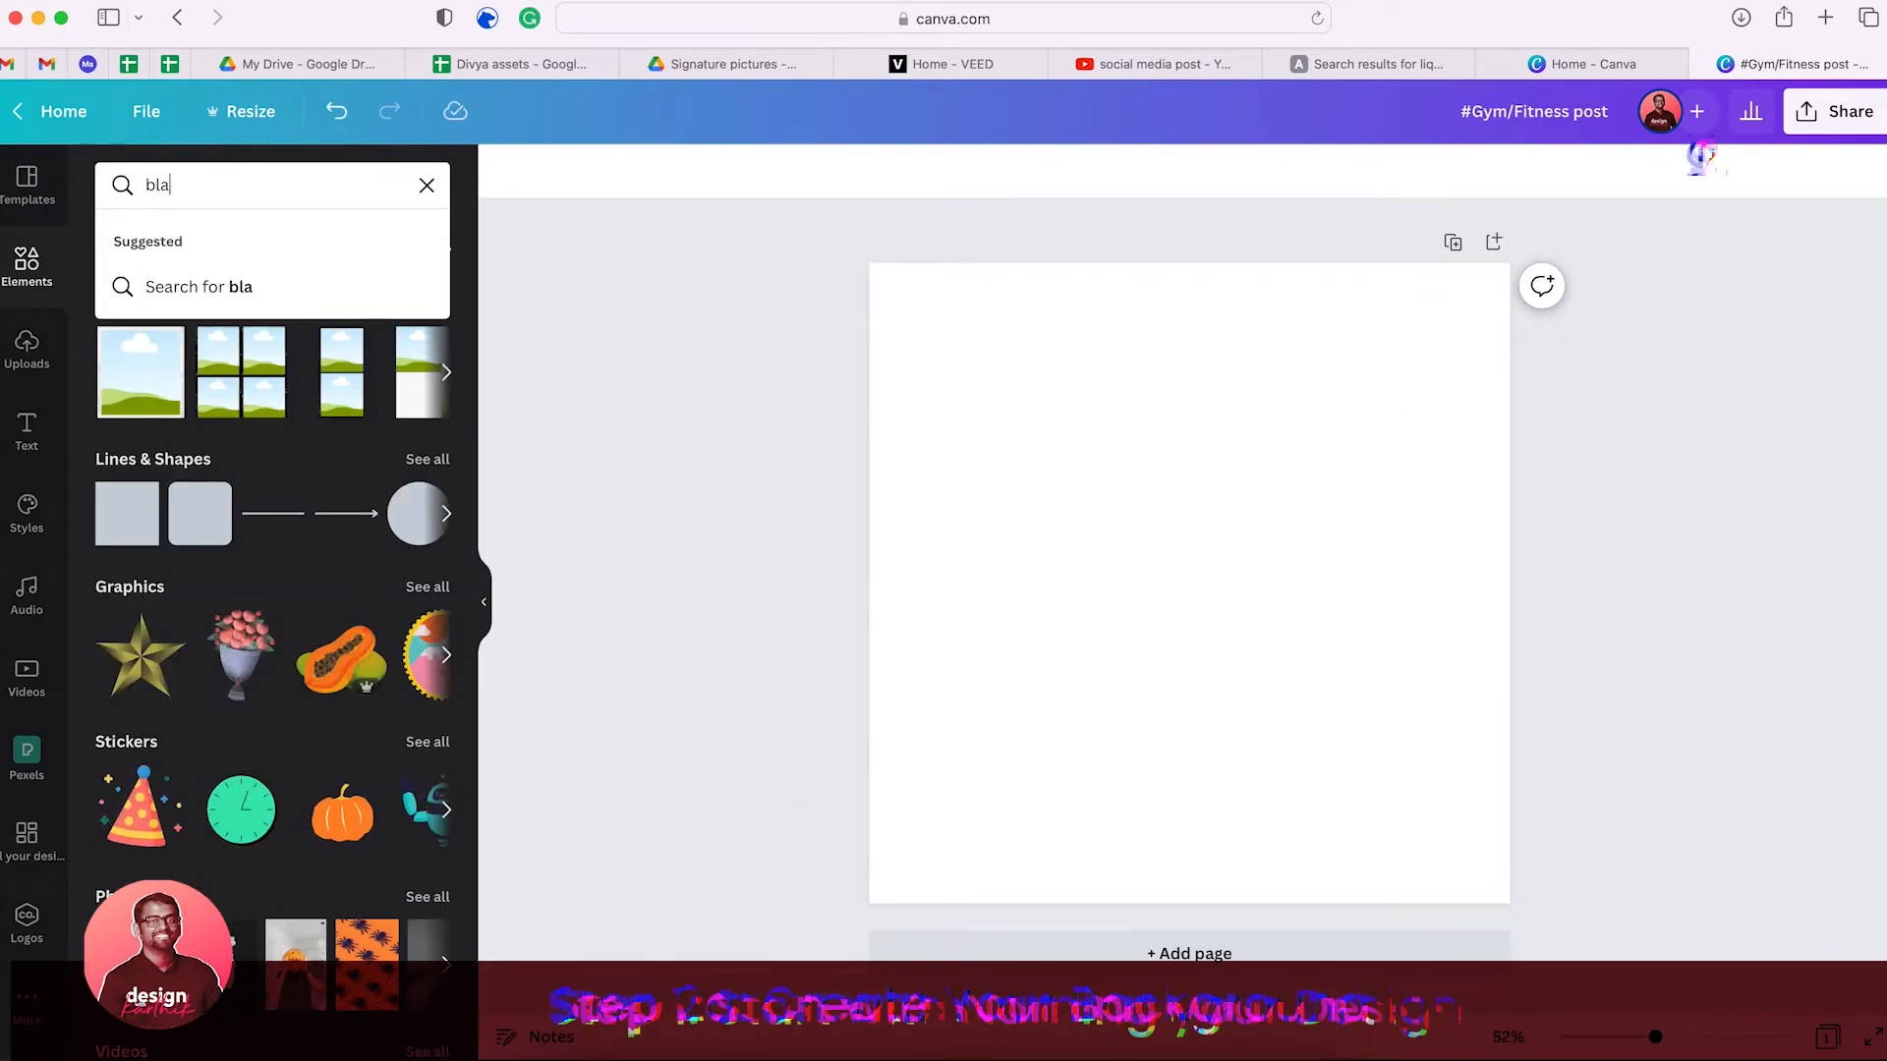
left_click(400, 285)
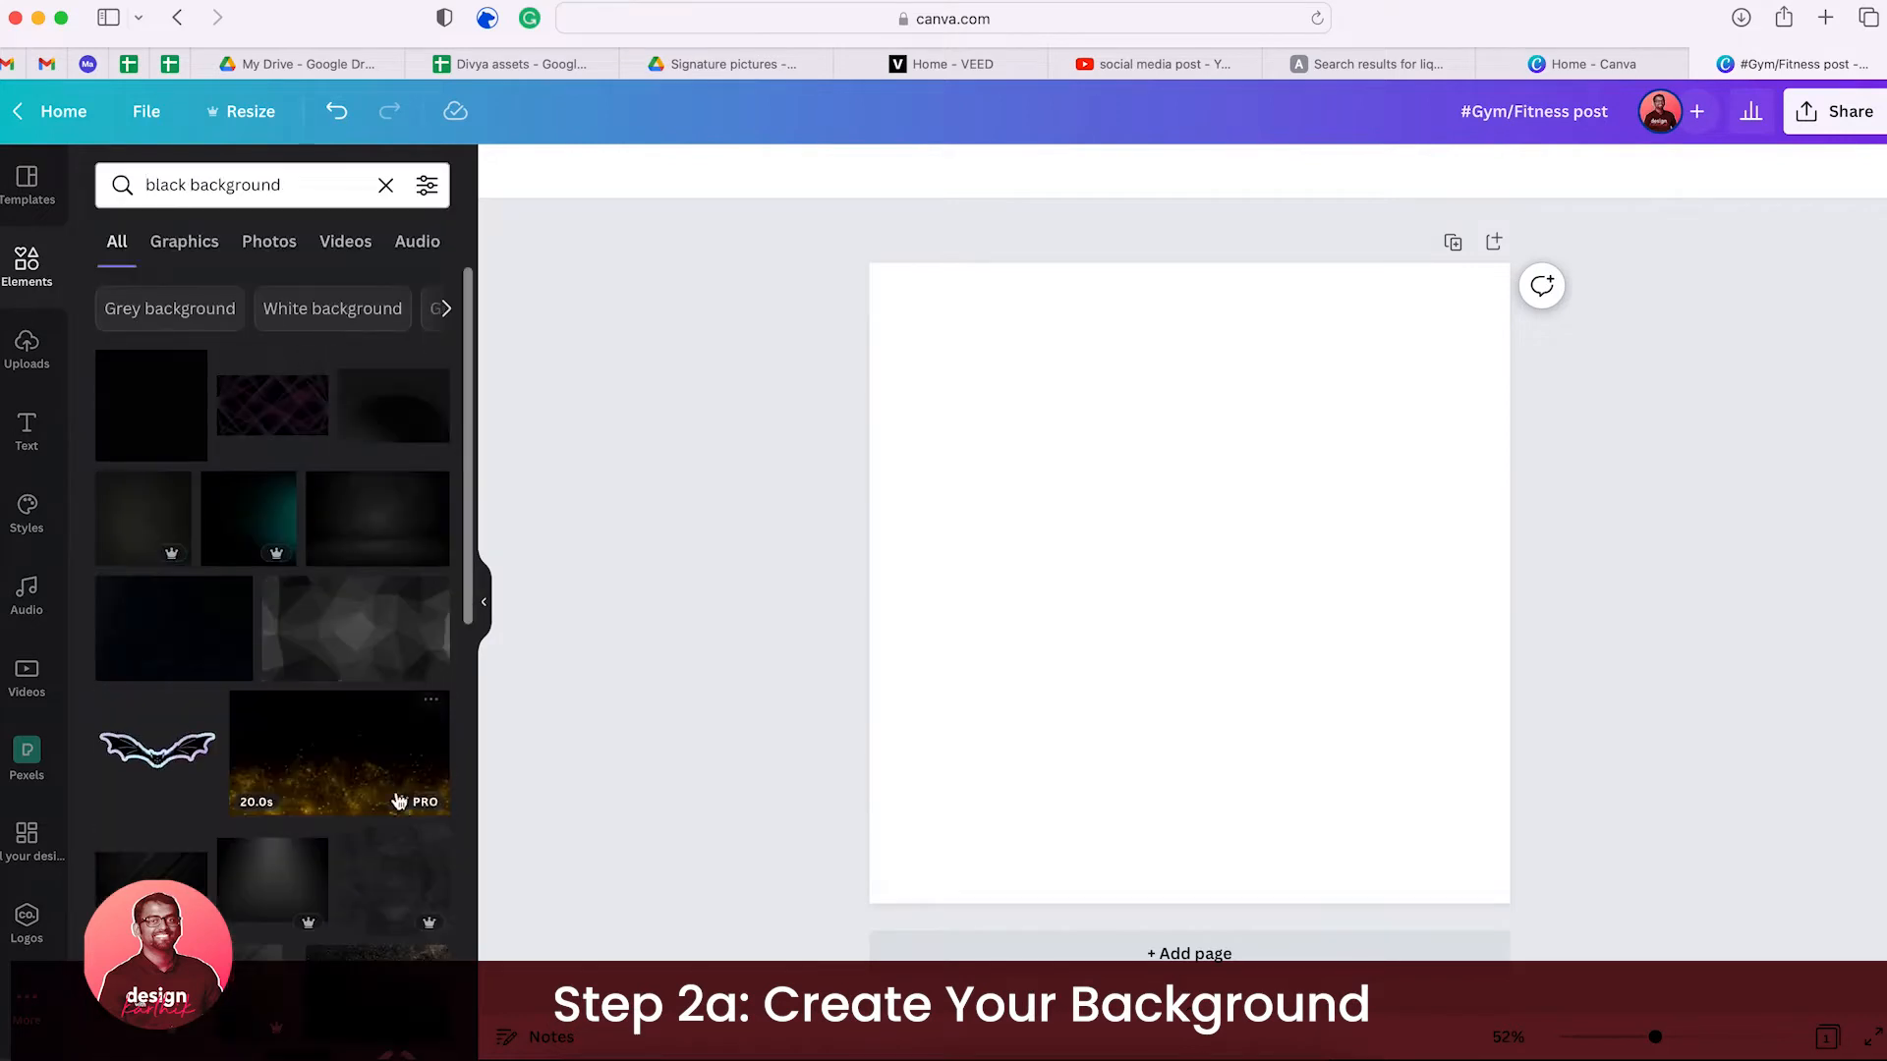
scroll(253, 671, "down", 4)
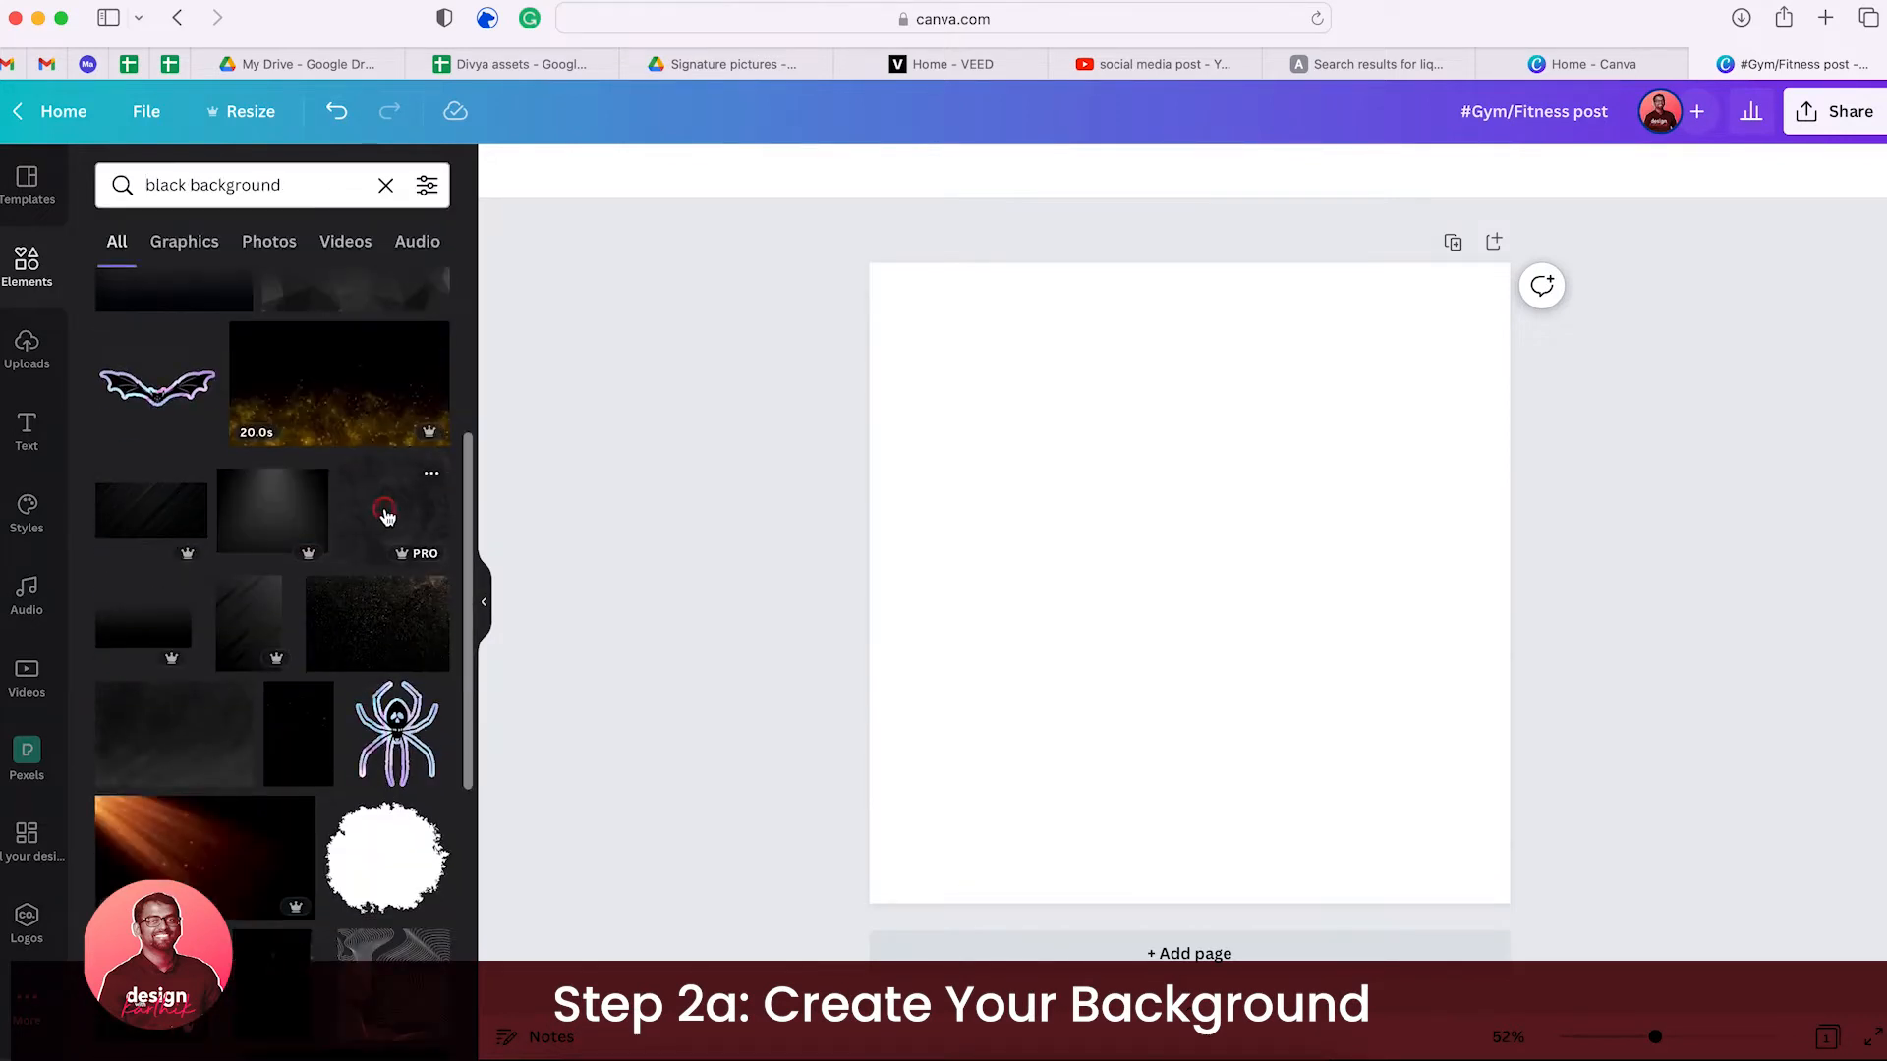
left_click(388, 516)
left_click_drag(1429, 332, 1534, 296)
- Add a square shape in the middle of the page, on top of the dark background
left_click(1535, 558)
key("r")
left_click_drag(1285, 484, 1504, 291)
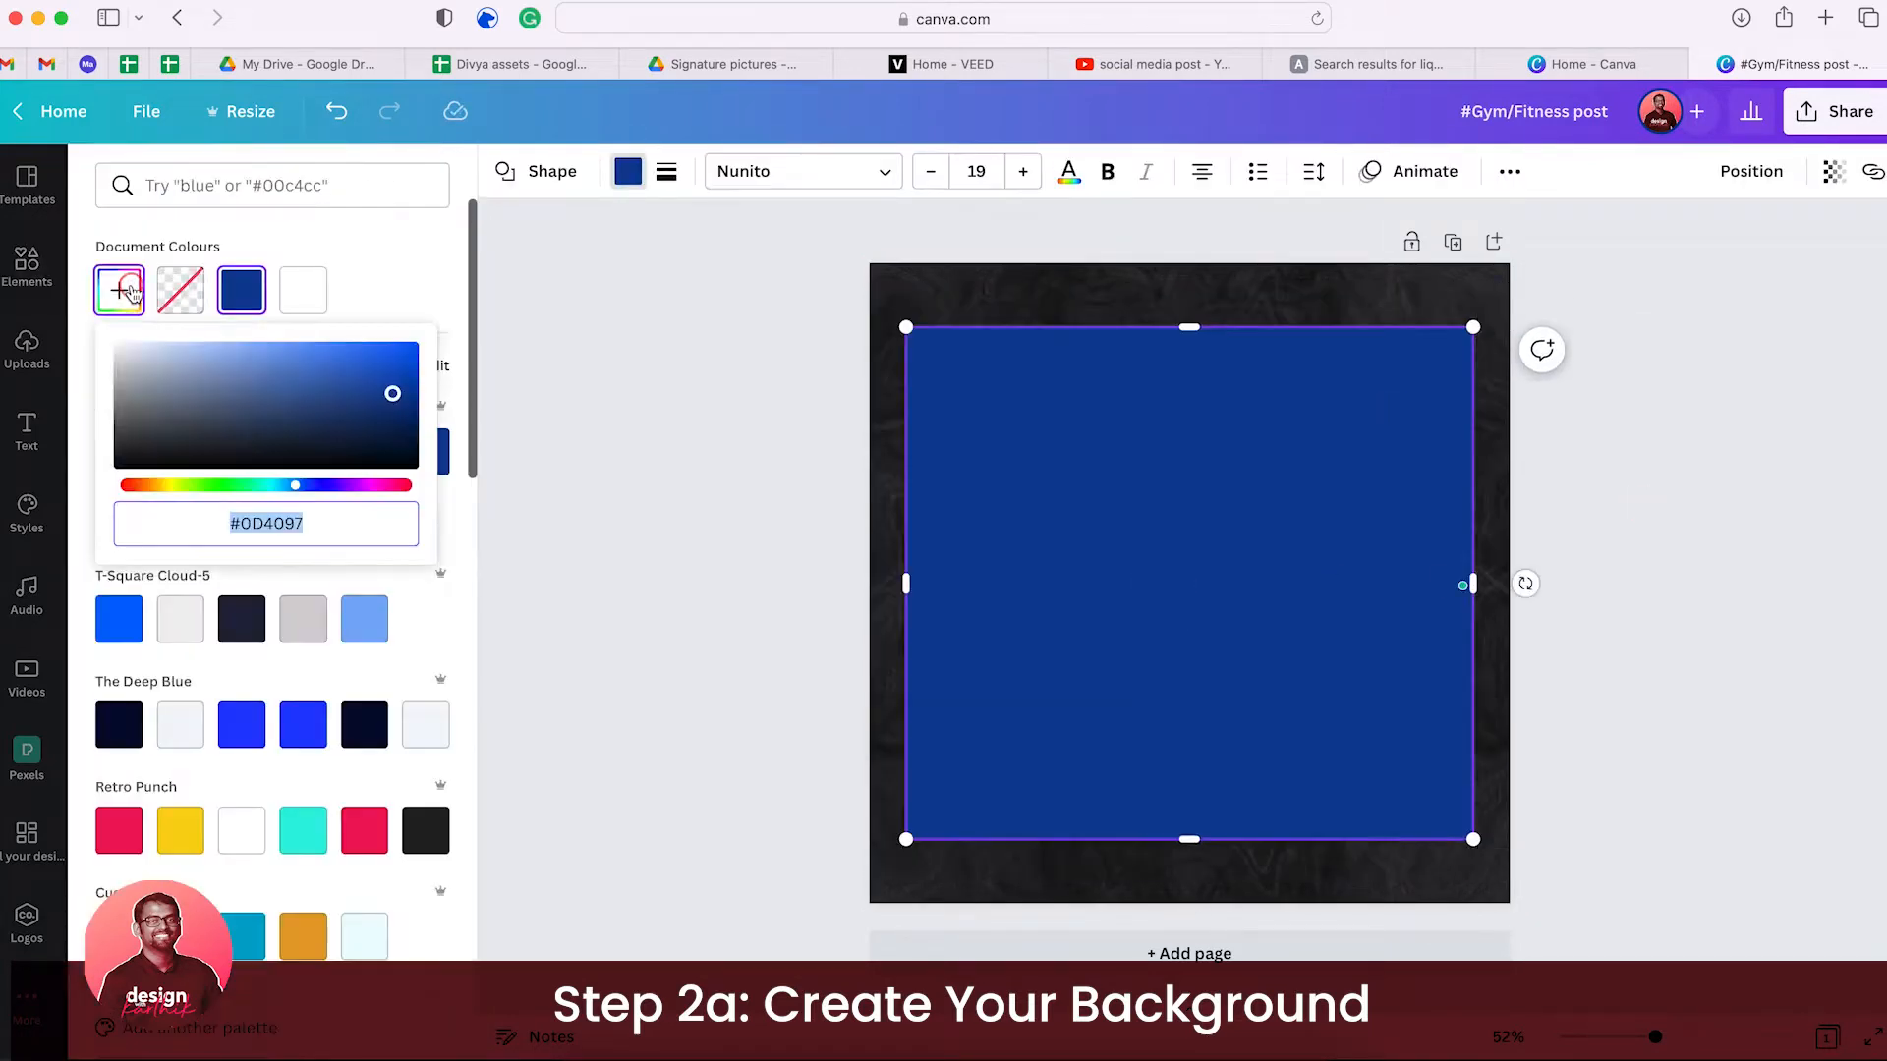
left_click_drag(392, 392, 408, 437)
left_click_drag(1189, 327, 1189, 292)
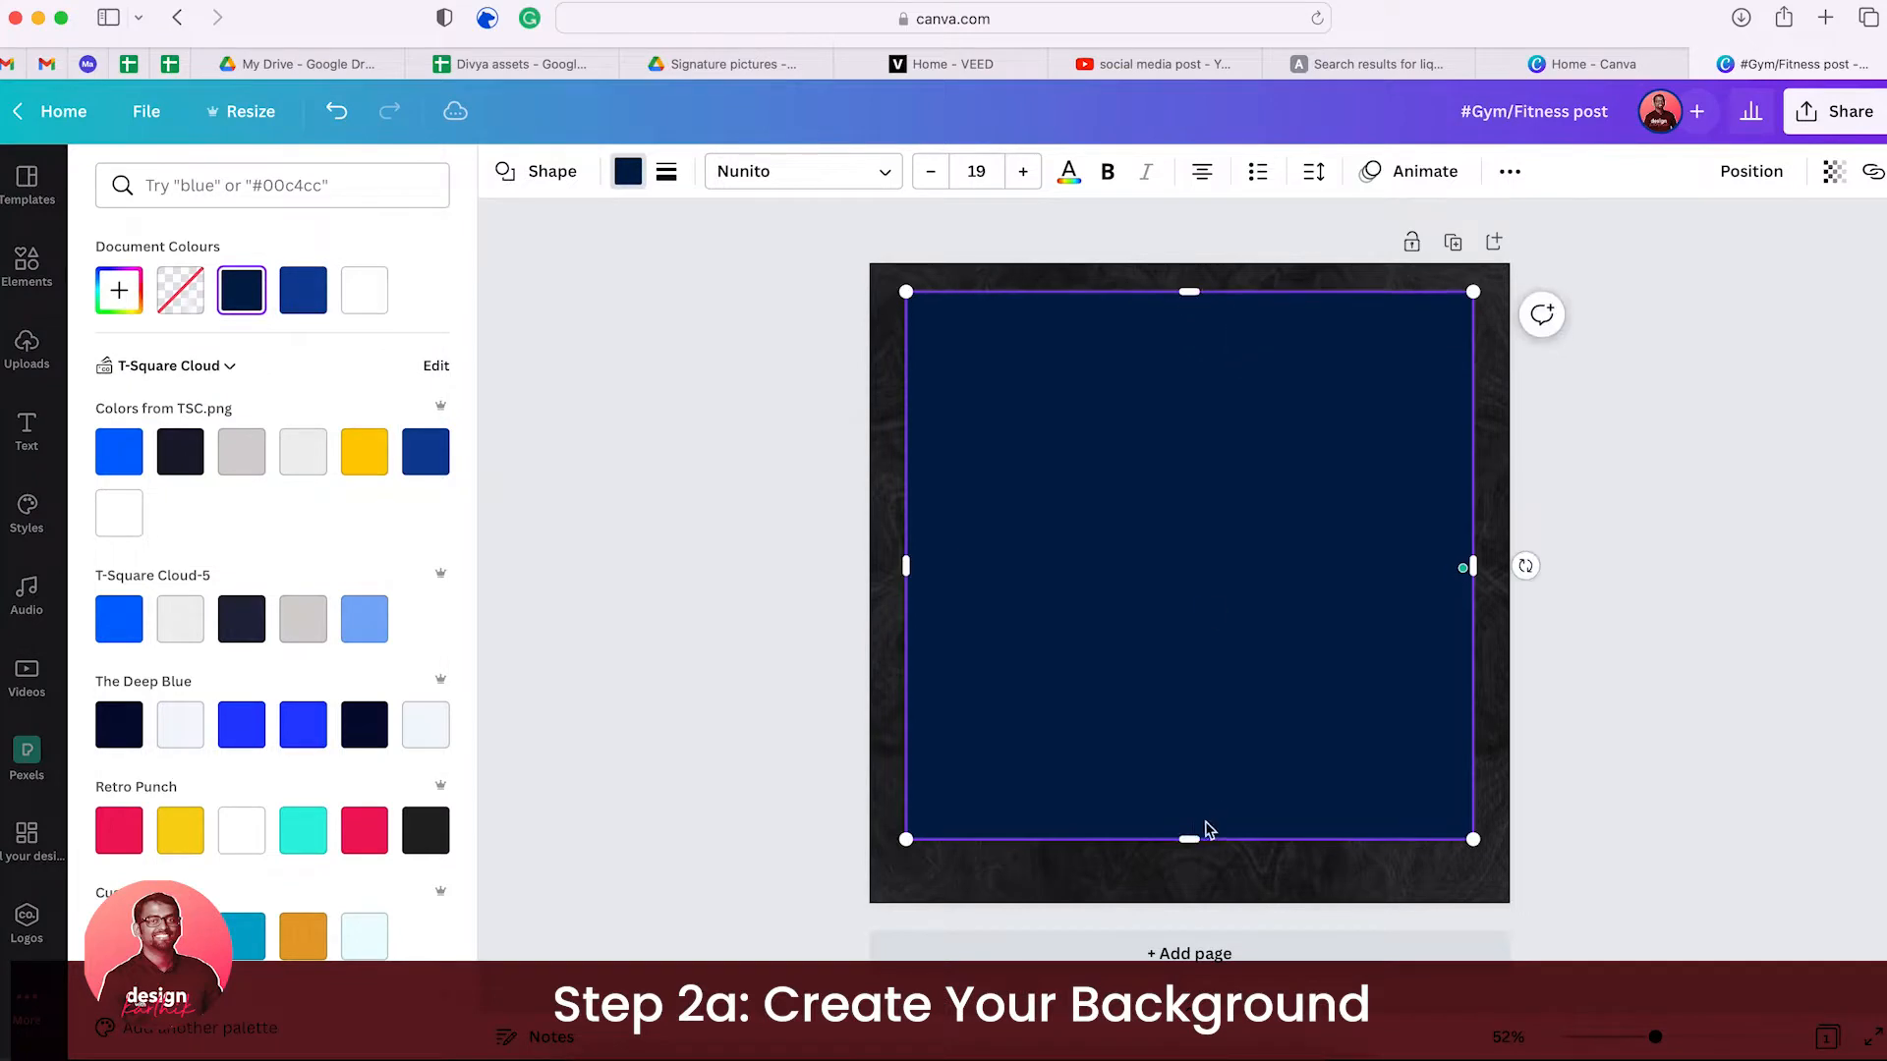
left_click_drag(1189, 839, 1186, 887)
left_click_drag(908, 567, 869, 588)
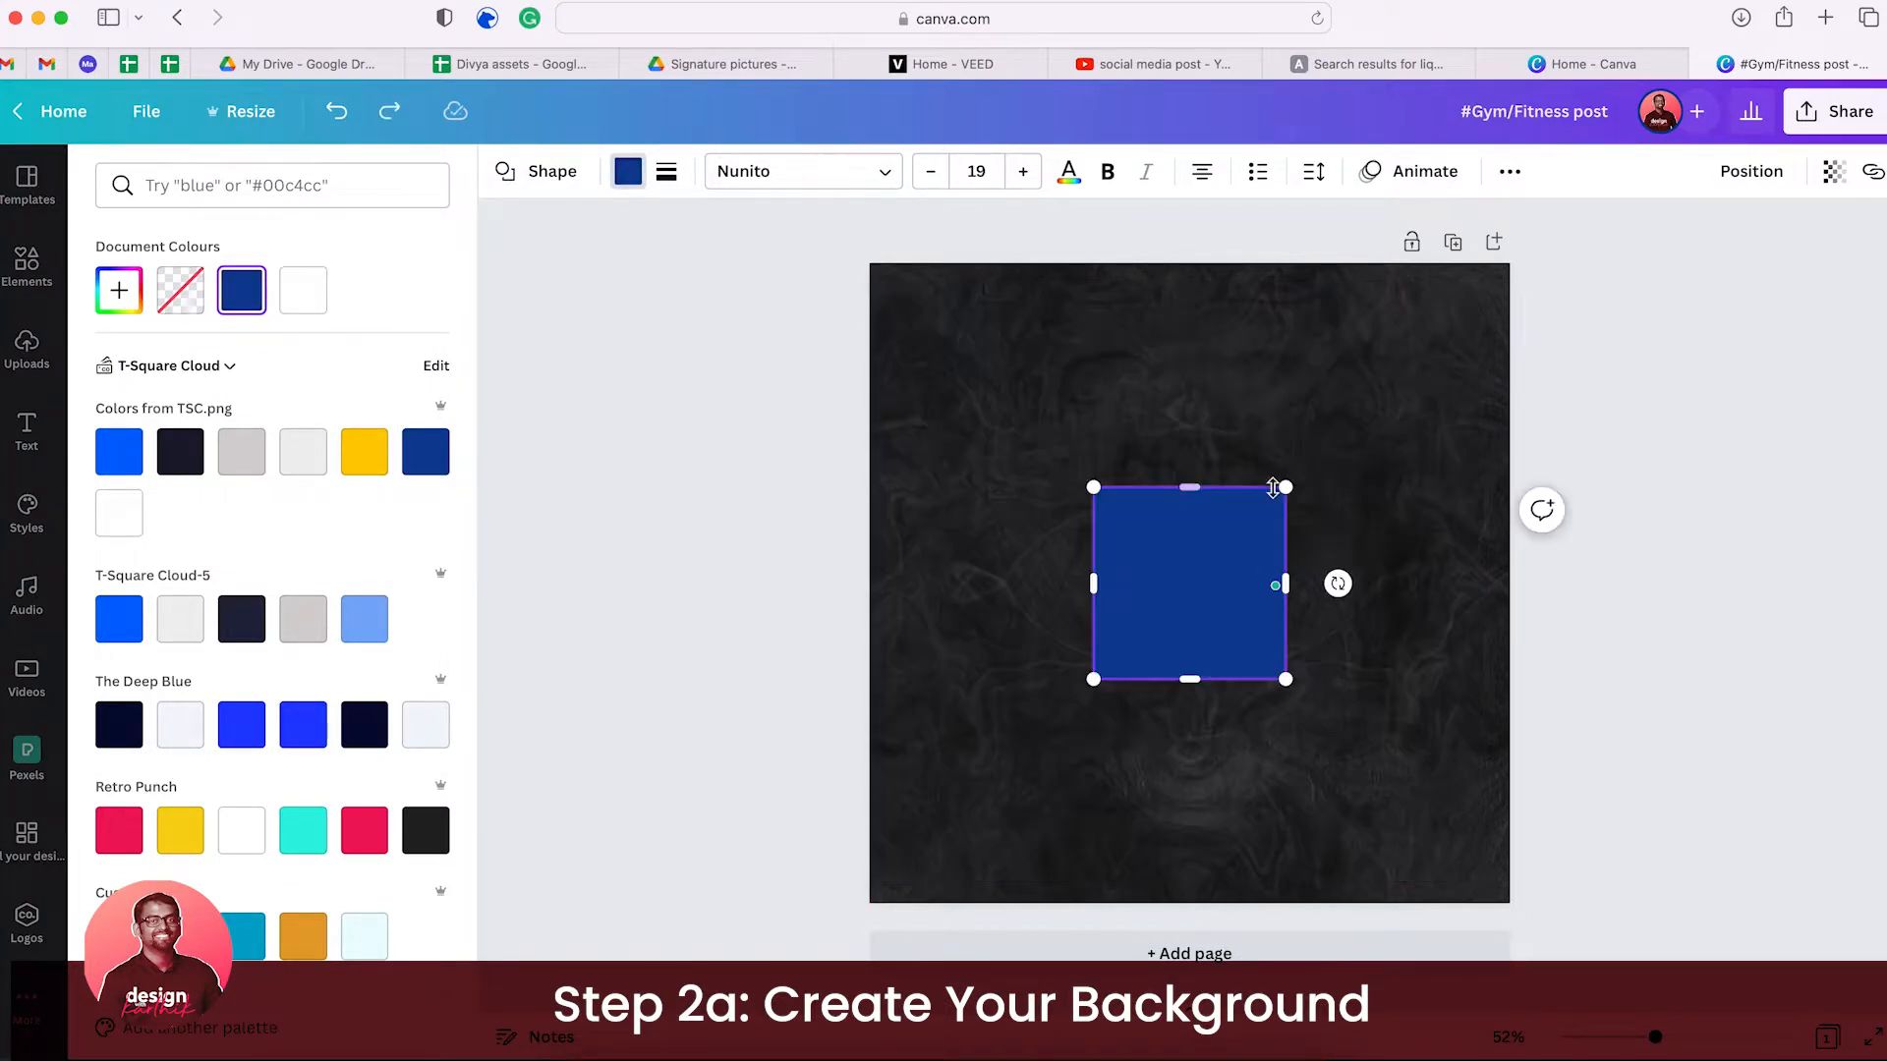
- Enlarge the blue square evenly to almost fill the page and set its transparency to 68
left_click_drag(1273, 489, 1487, 304)
left_click(627, 175)
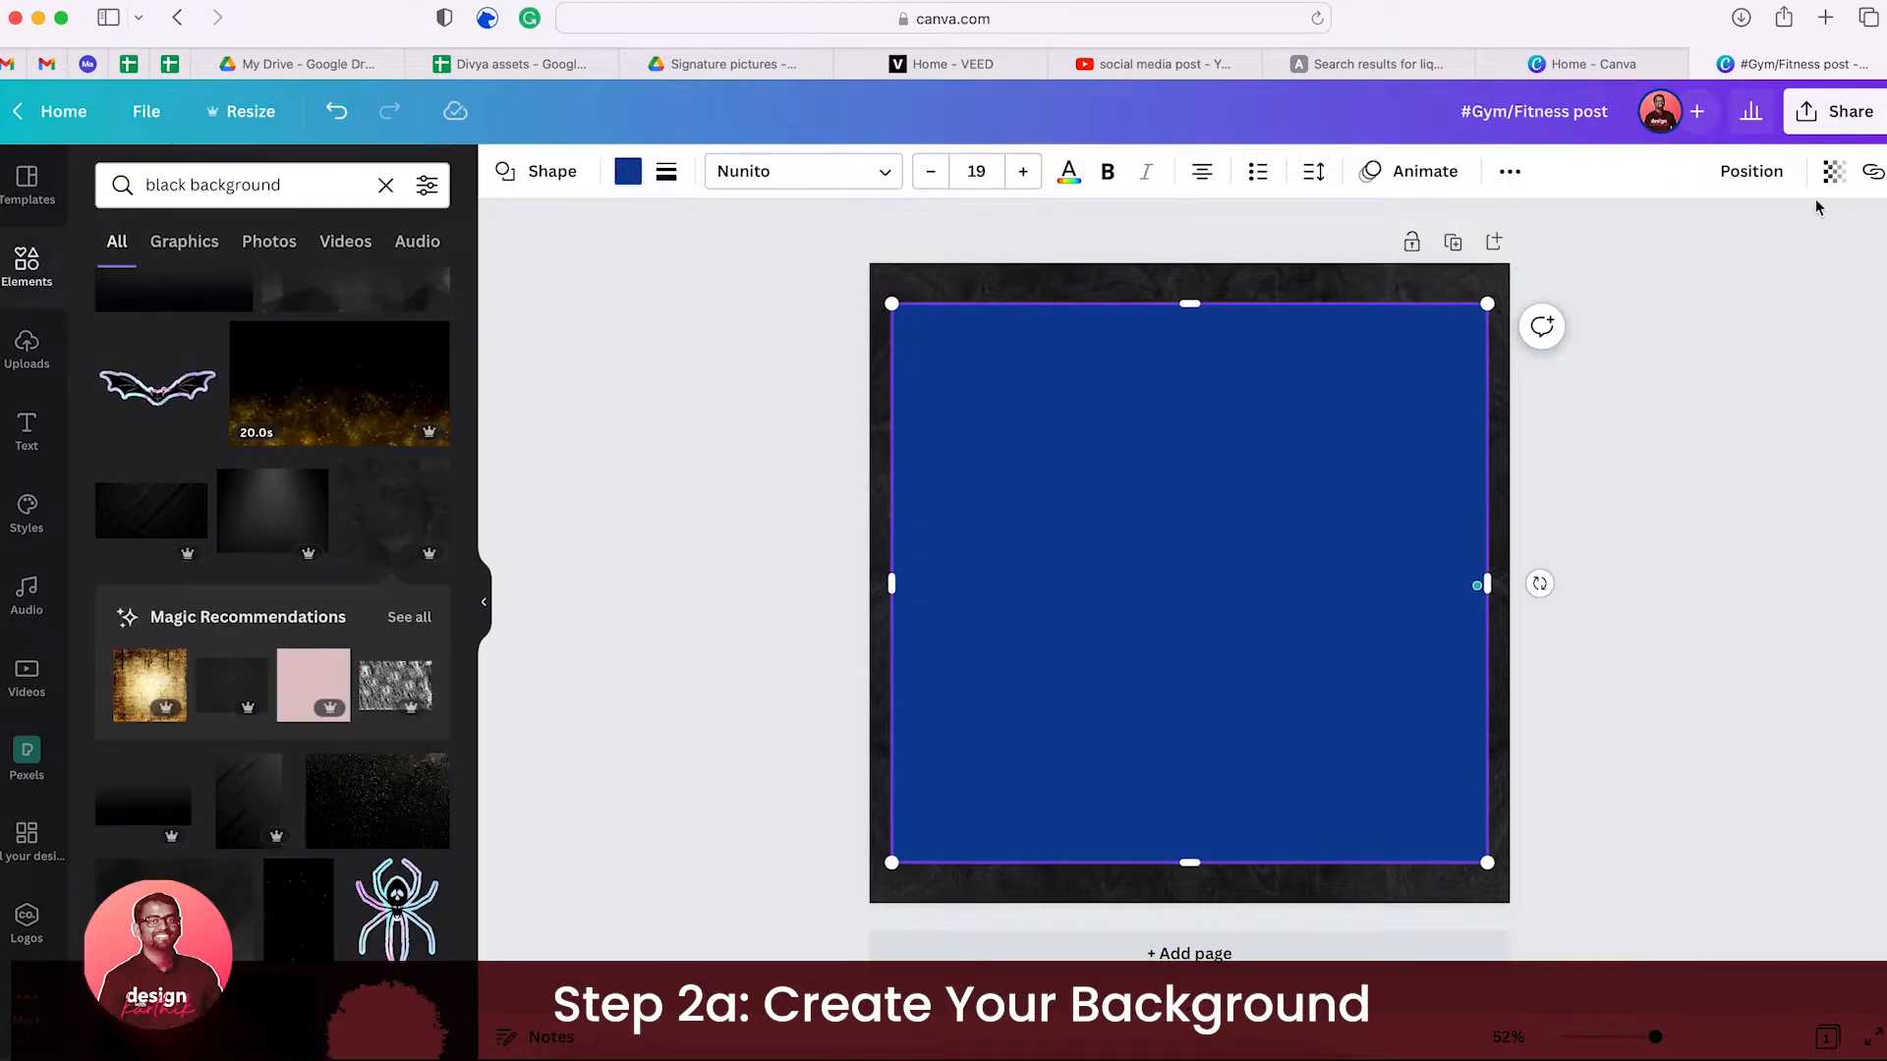
left_click(1834, 171)
left_click_drag(1714, 275, 1756, 261)
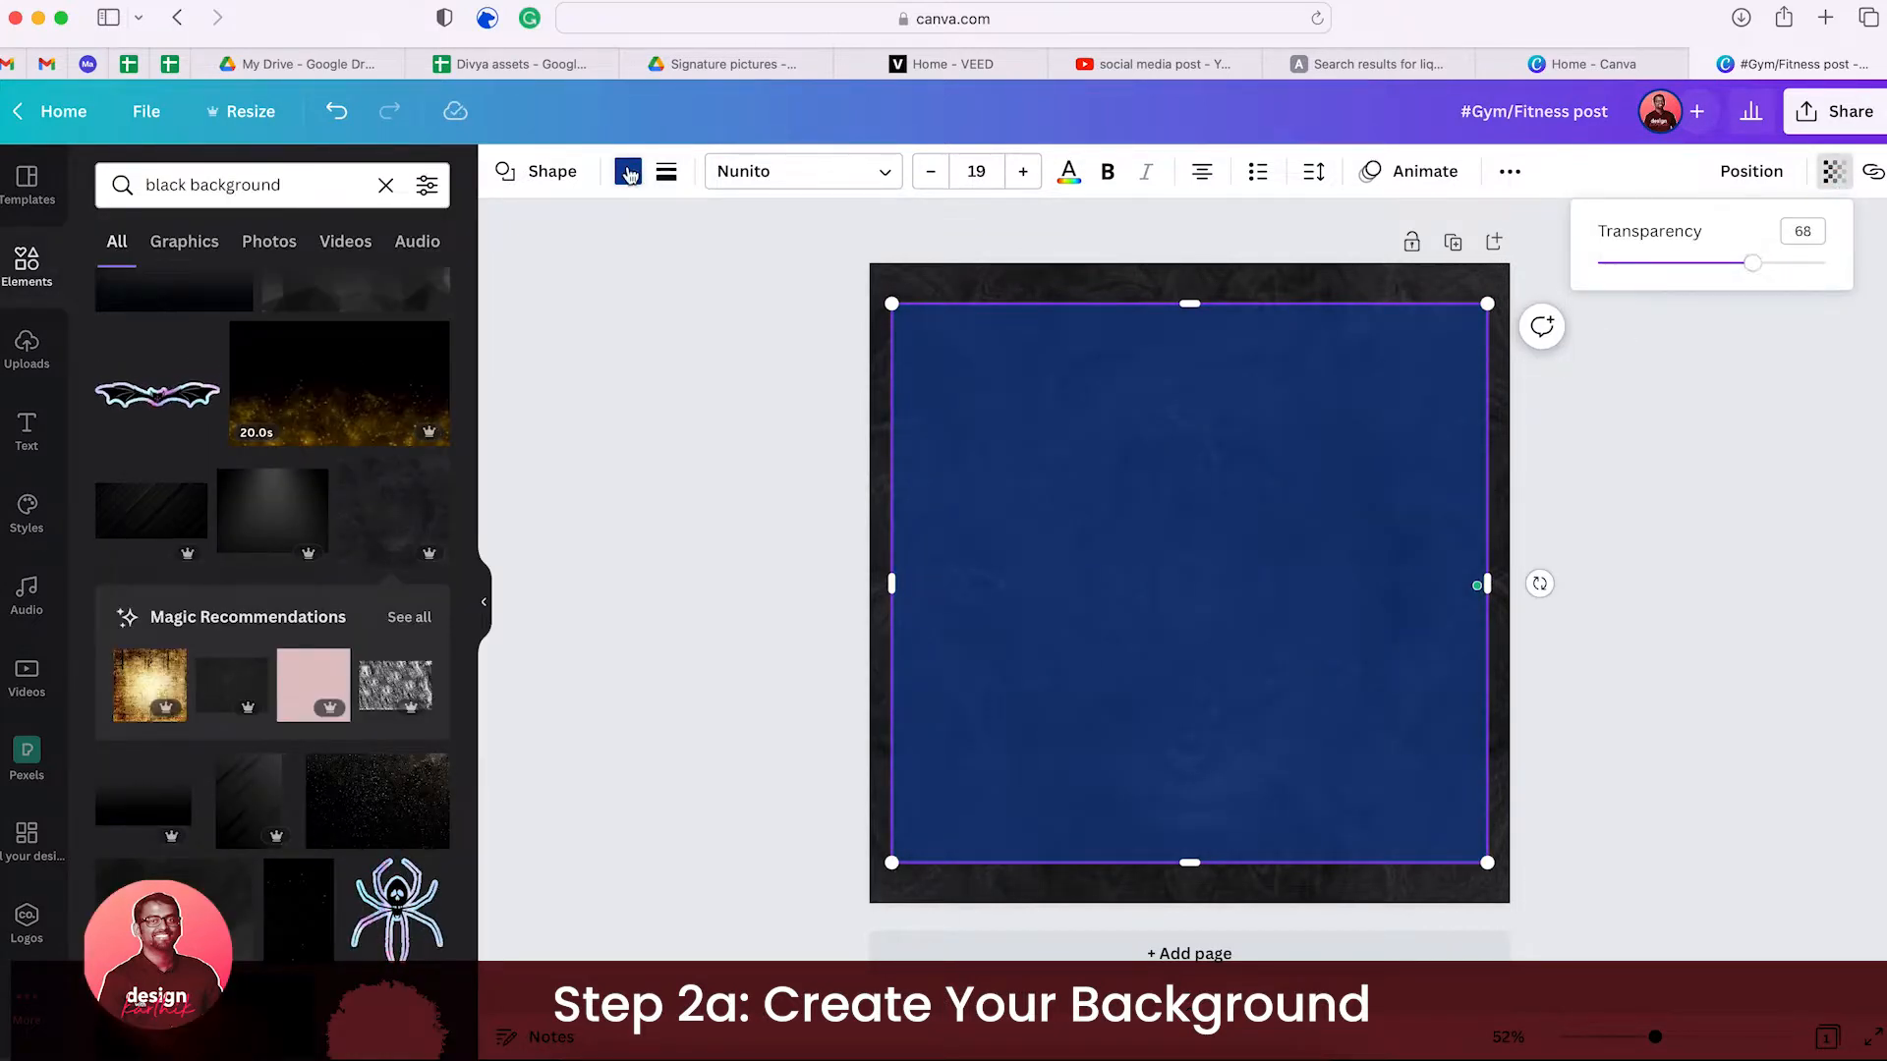
- Recolour the large square to the dark navy #0A2552
left_click(630, 175)
left_click(118, 290)
left_click_drag(303, 396, 377, 419)
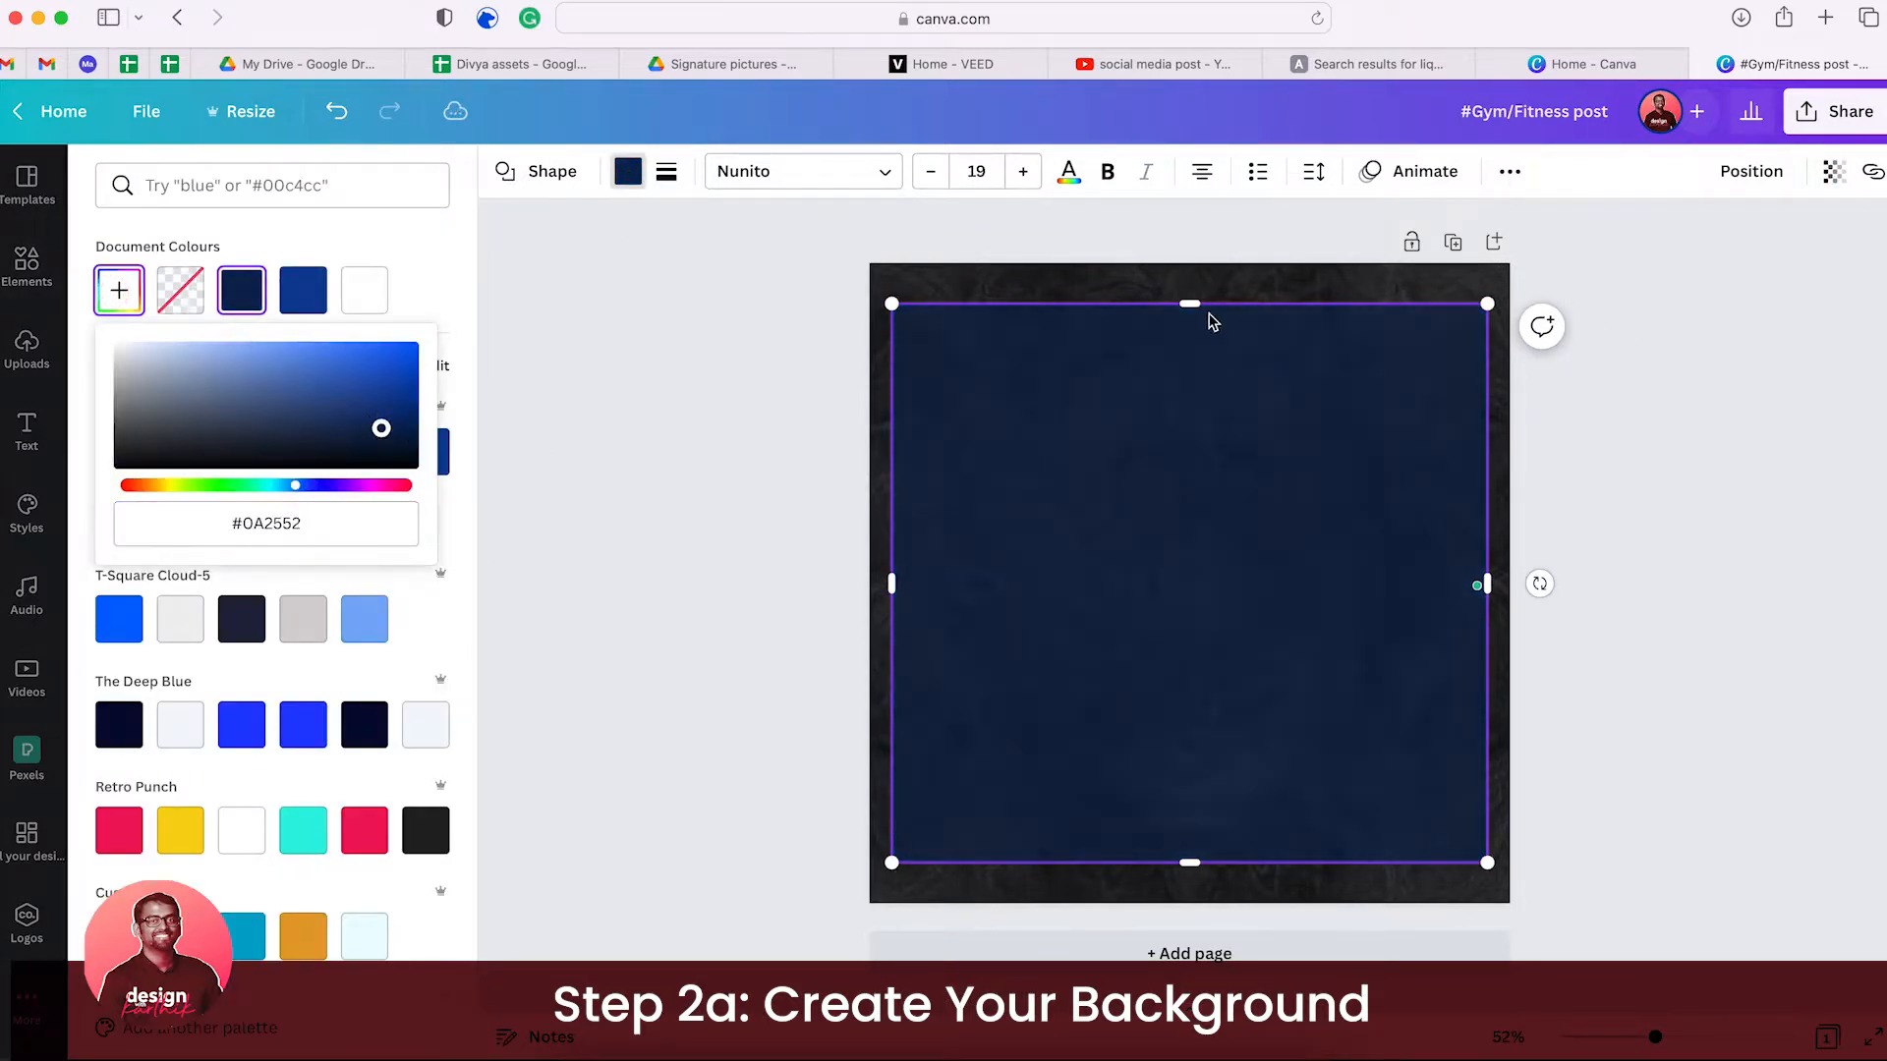
left_click(767, 426)
- Search the elements for "blob shape" and add the blob made of three orange outlines
left_click(314, 187)
left_click(325, 191)
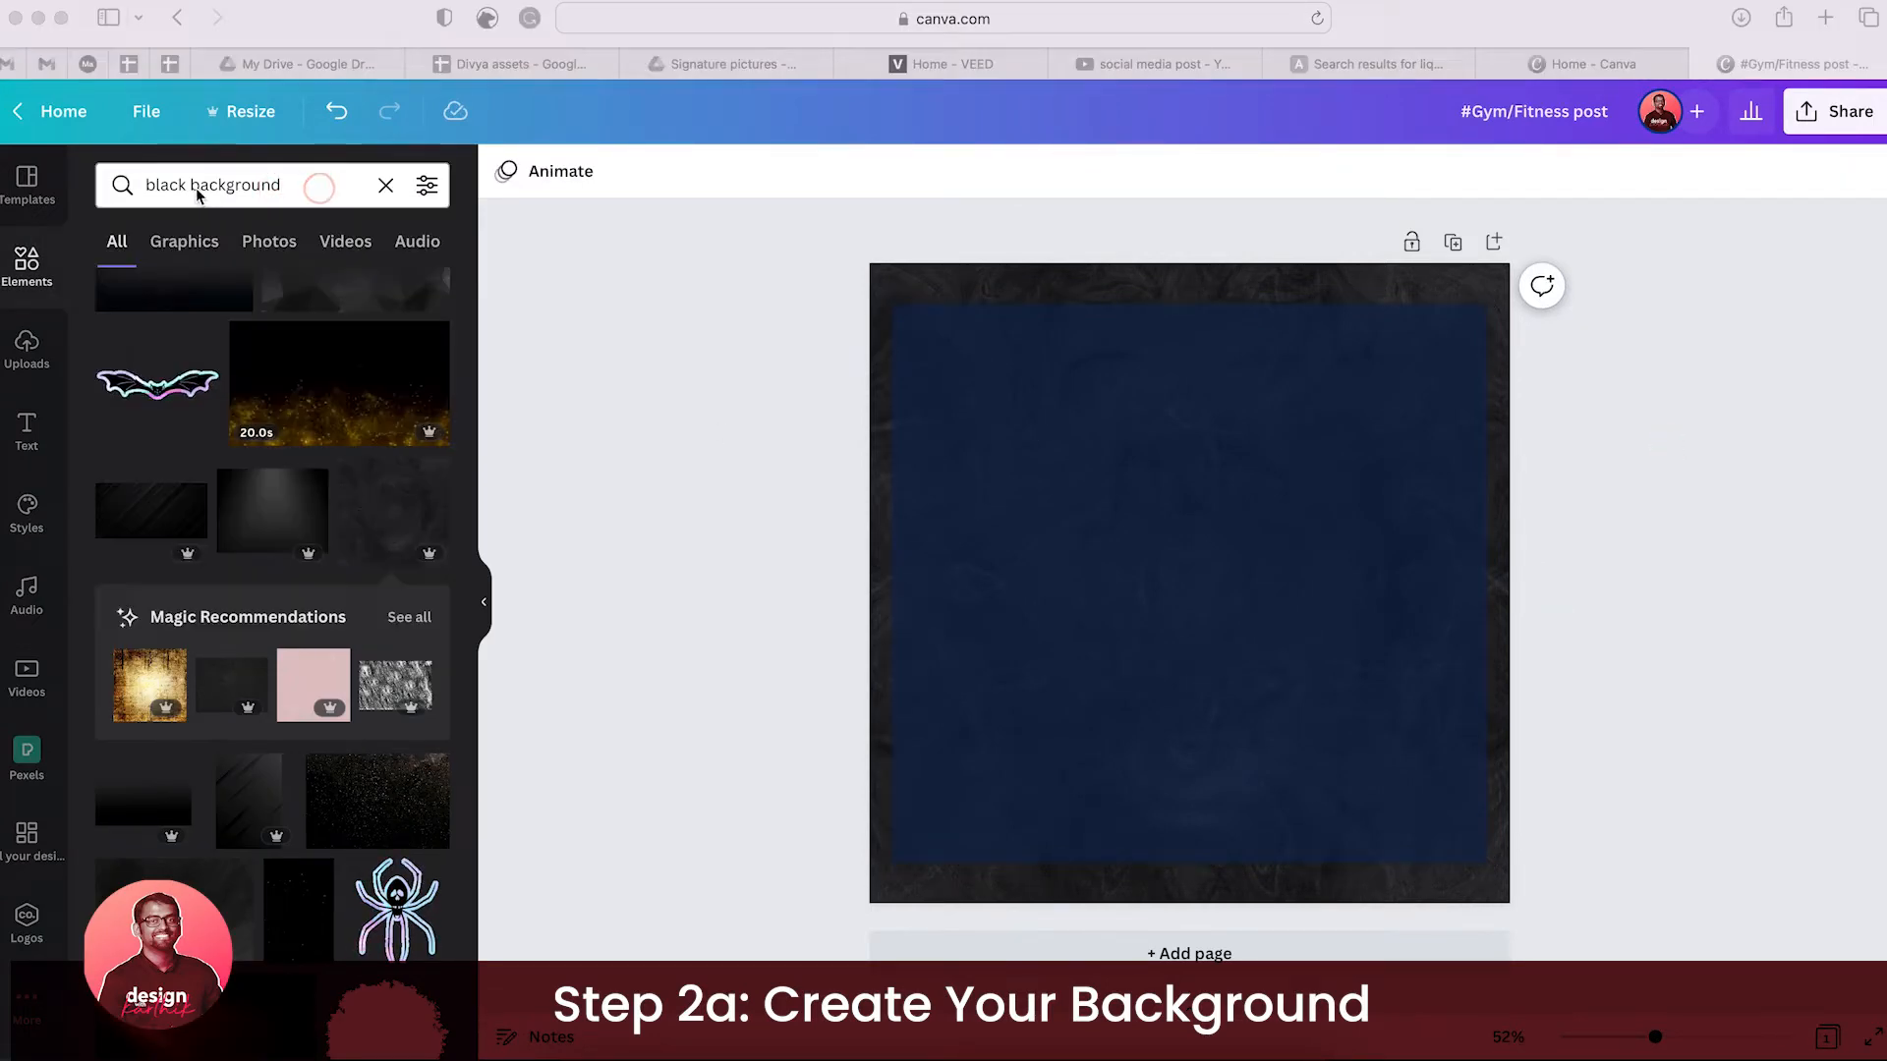
left_click(307, 188)
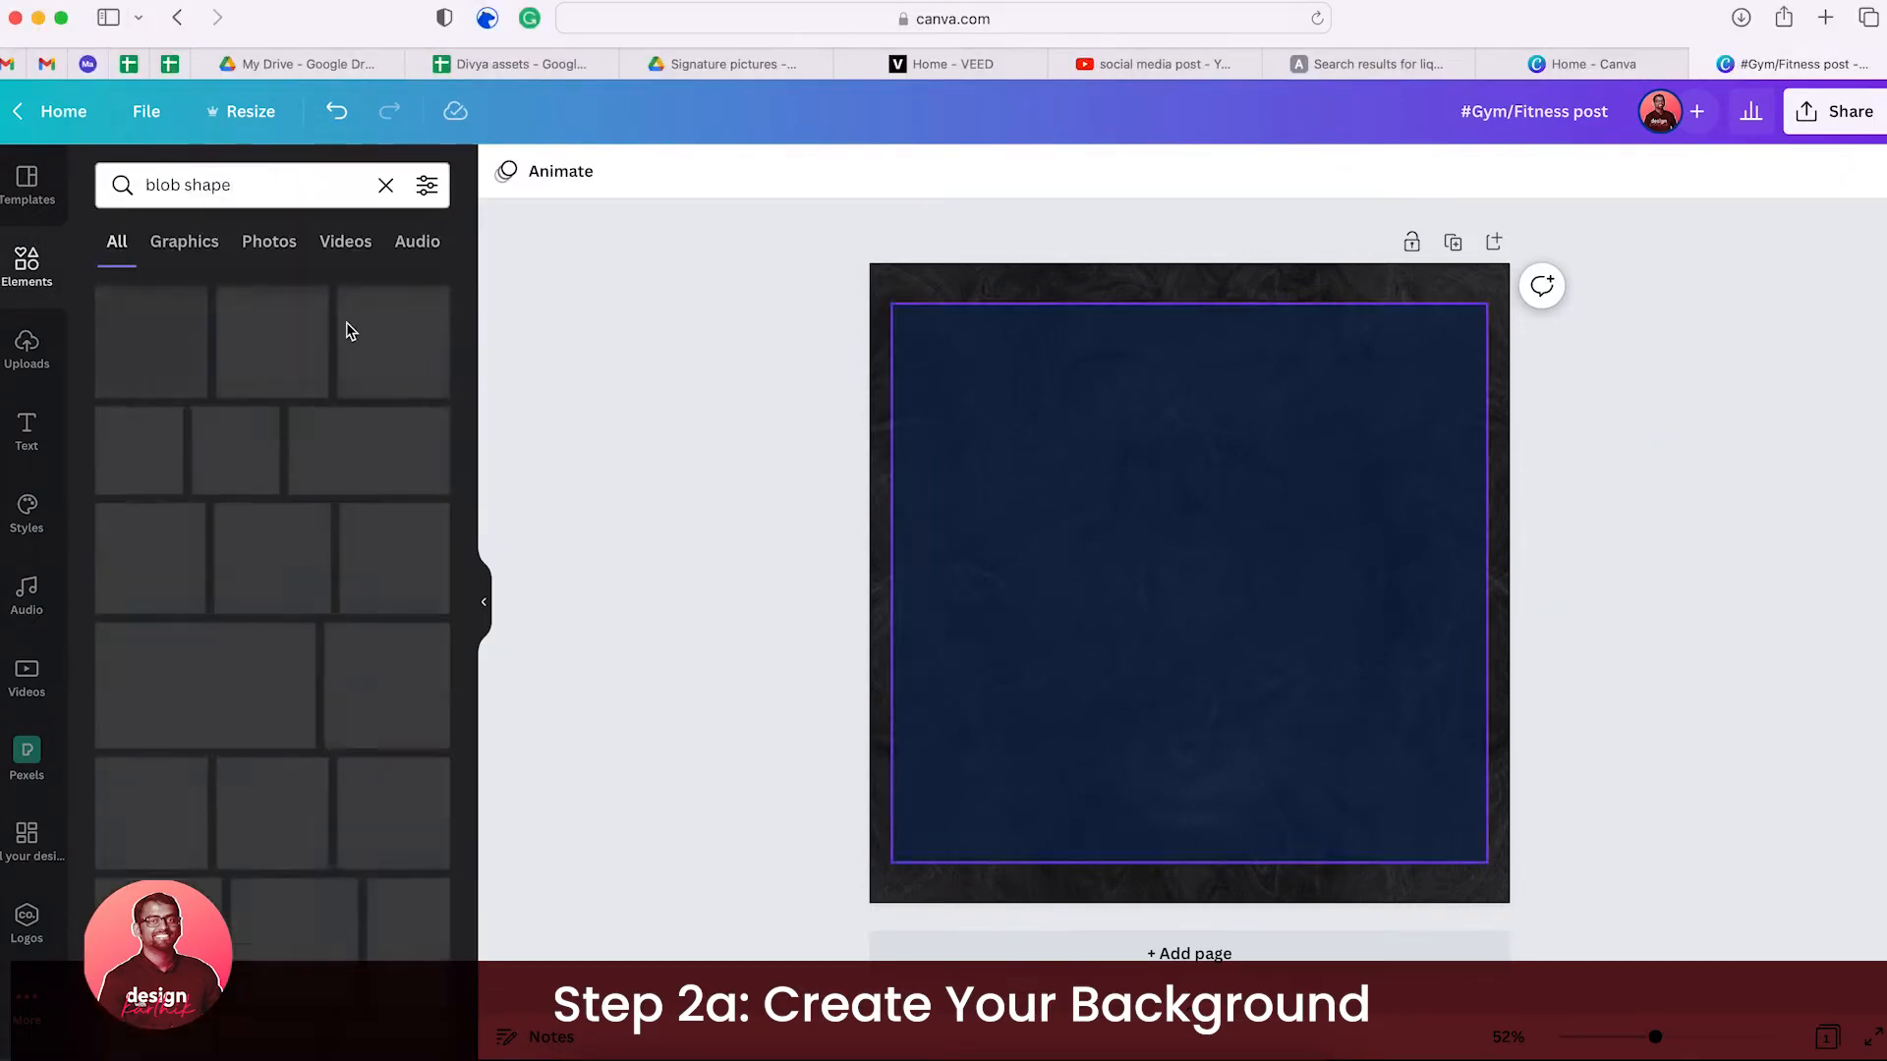
scroll(337, 724, "down", 4)
left_click(393, 703)
- Enlarge the outlined blob and place it so that it runs off the page's lower-right corner
left_click_drag(1331, 463, 1445, 341)
left_click_drag(1400, 501, 1671, 757)
left_click_drag(1713, 598, 1642, 667)
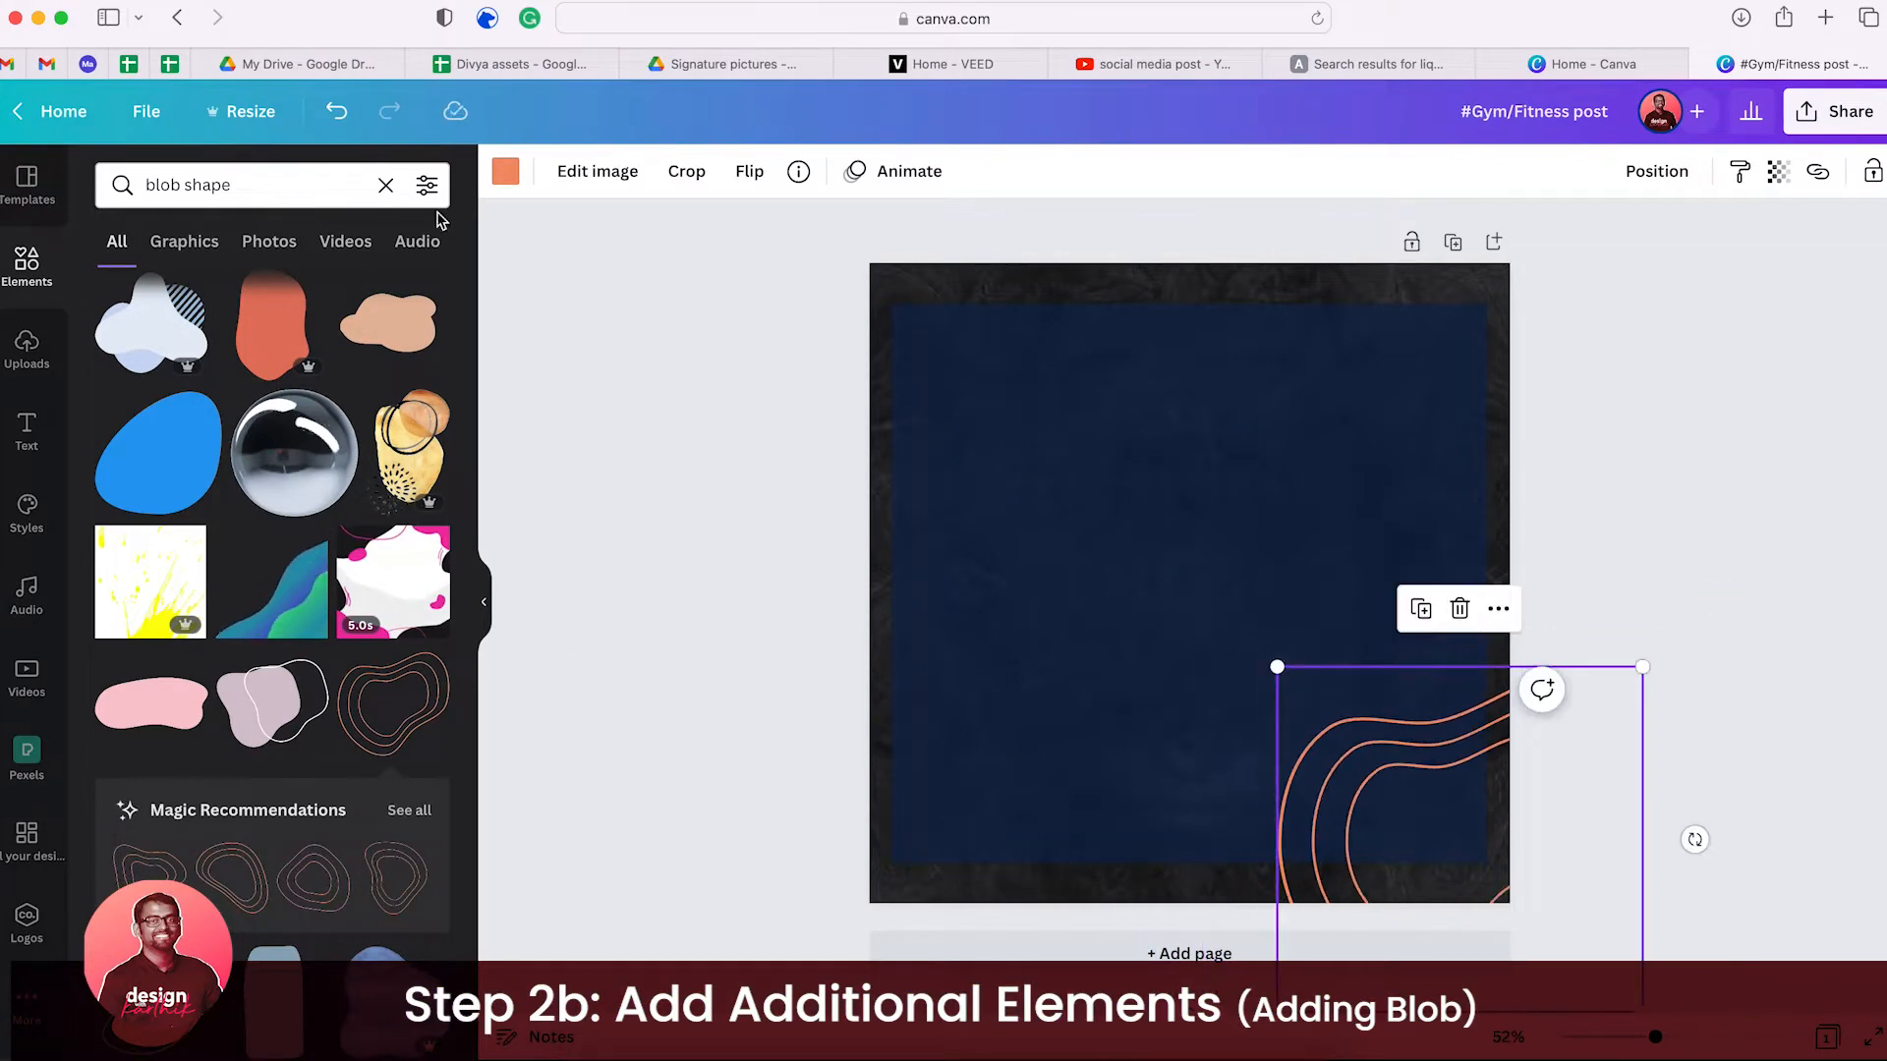
- Recolour the outlined blob in the lower-right corner of the page to red
left_click(505, 171)
left_click(119, 290)
left_click_drag(136, 486, 376, 491)
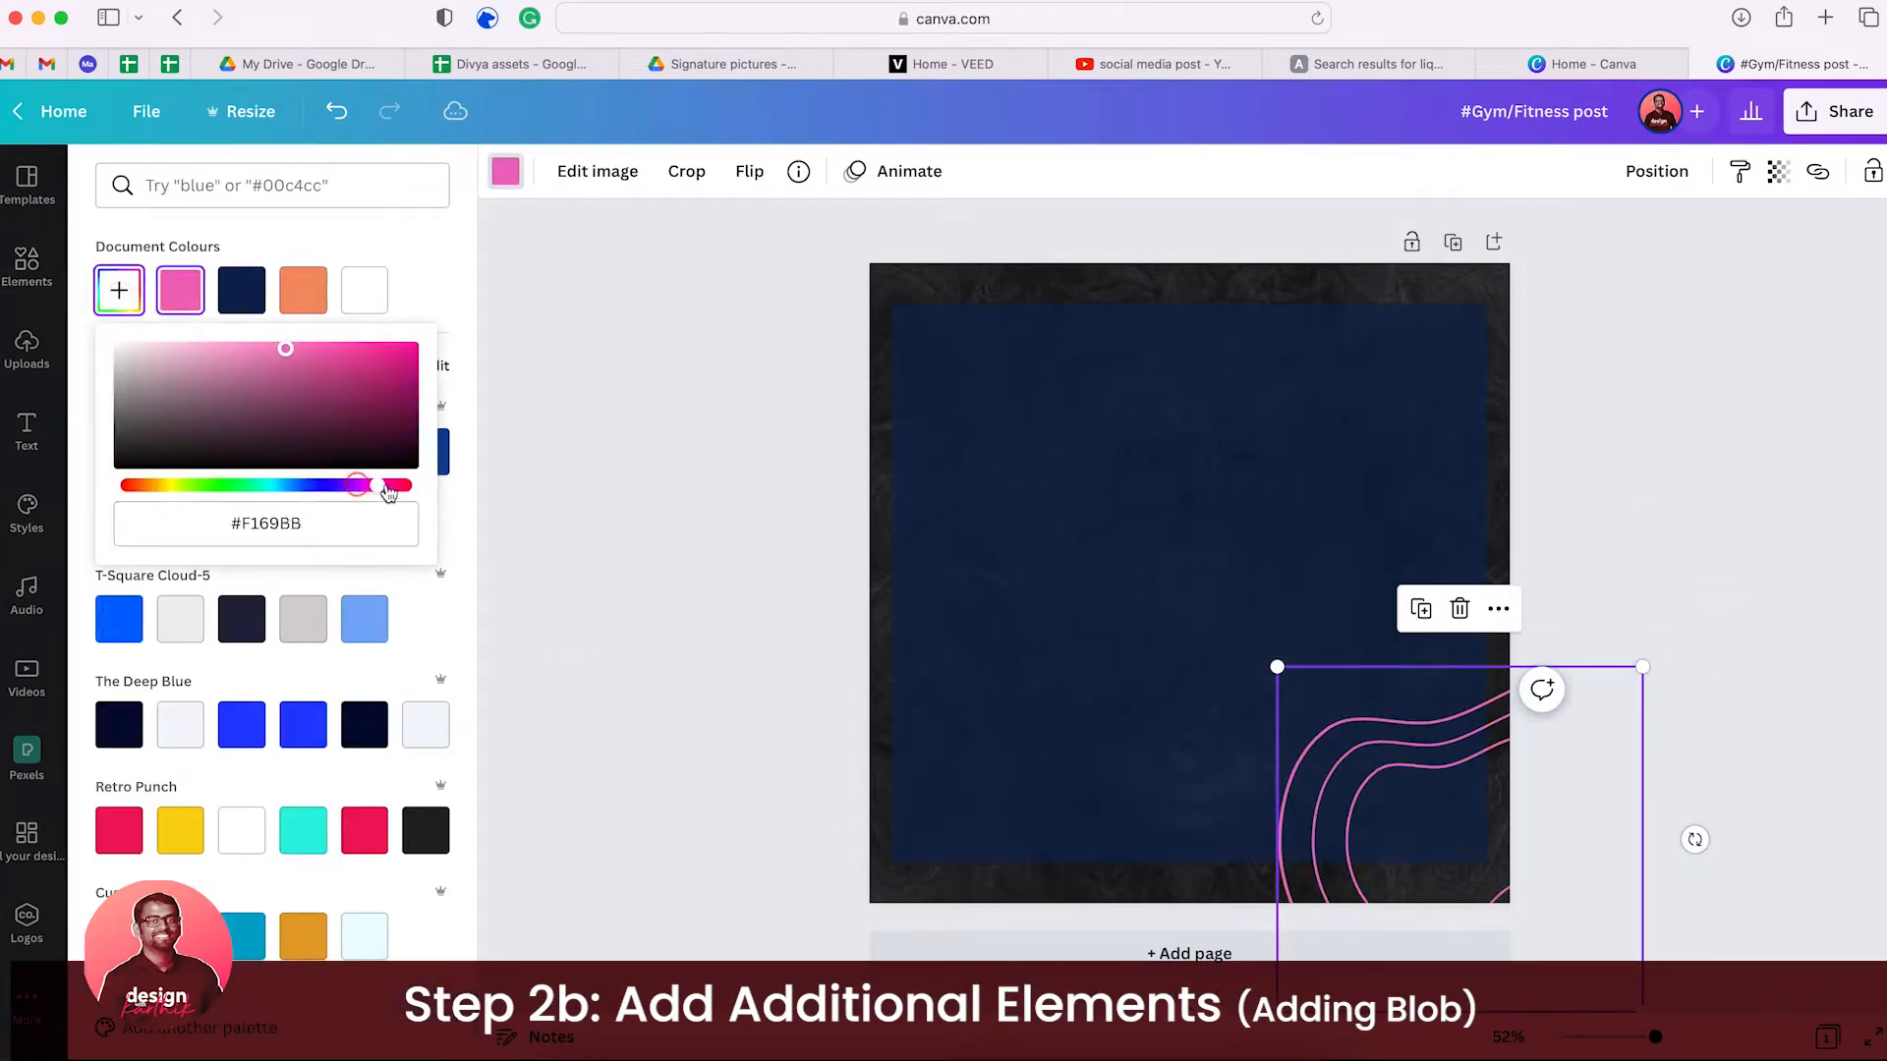
left_click_drag(357, 357, 367, 351)
left_click(1503, 378)
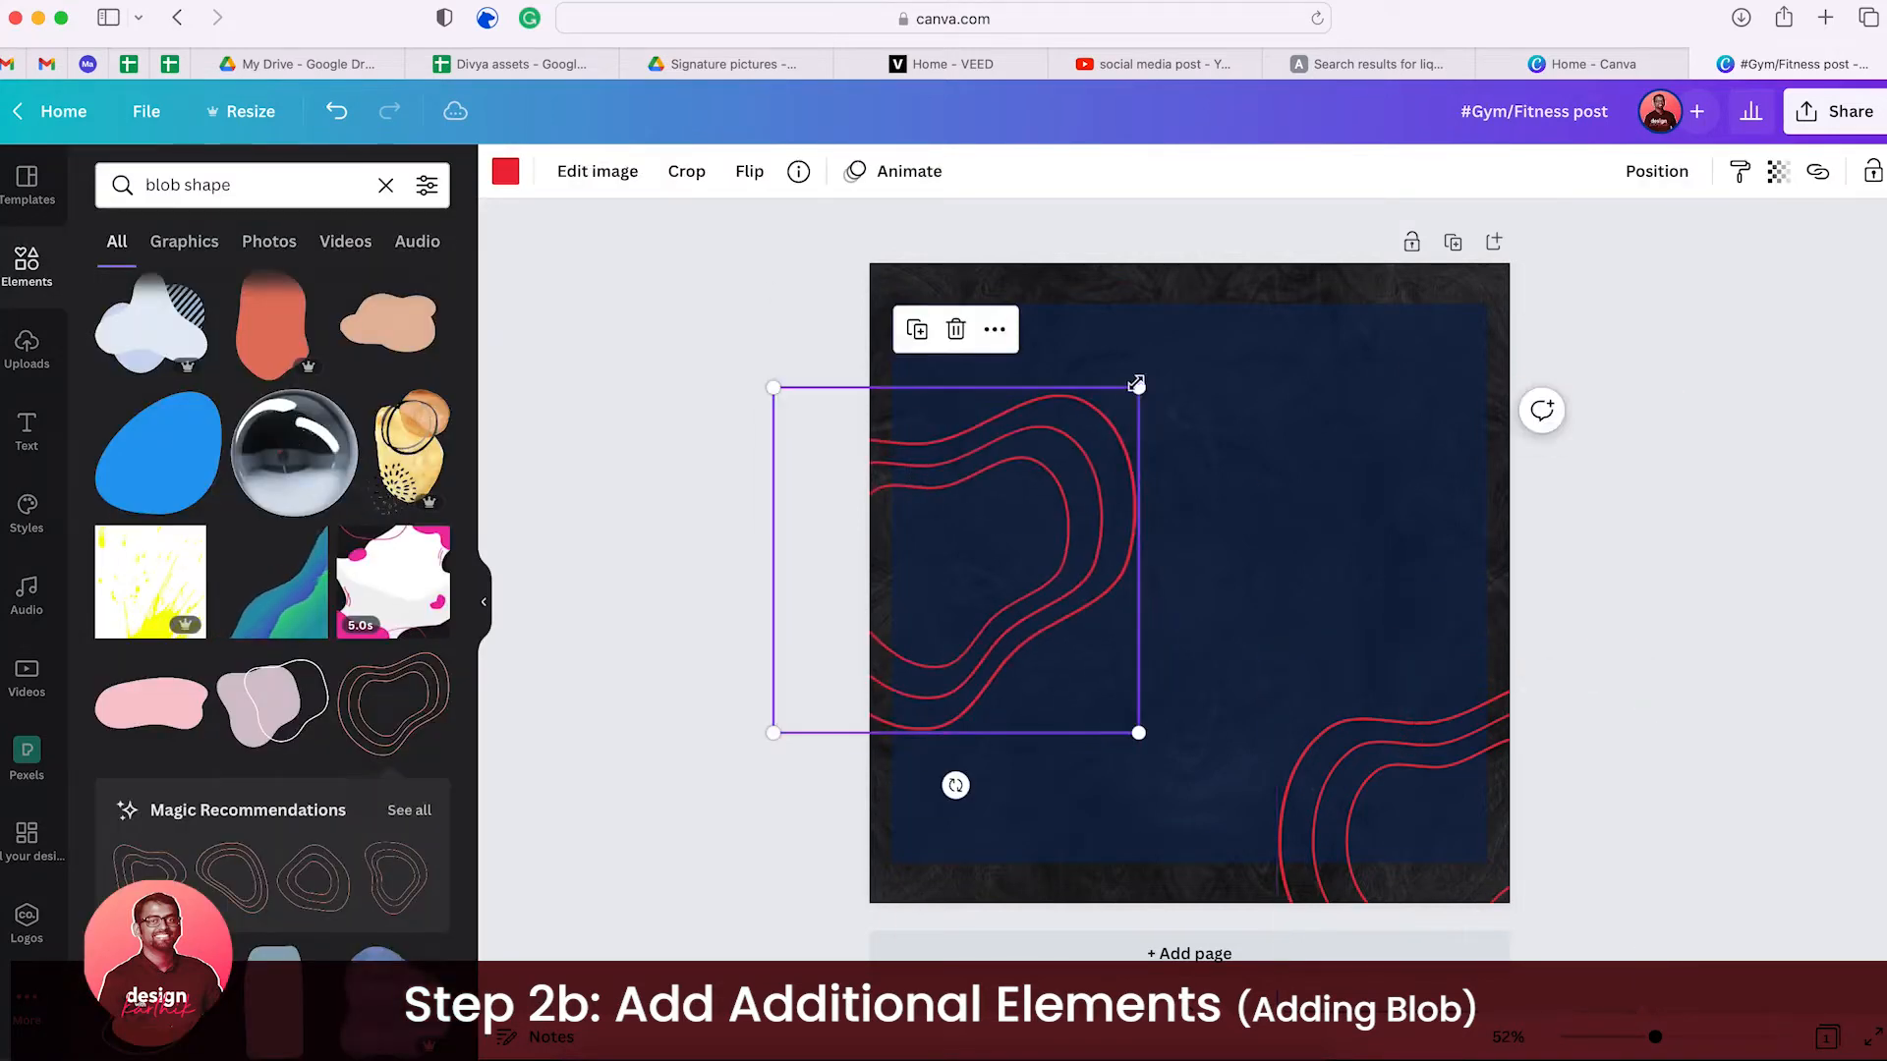
- Place smaller copies of the red blob partly off the page at its lower-left edge and its upper edge near the right
left_click_drag(1137, 387, 1011, 468)
left_click_drag(971, 597, 1399, 224)
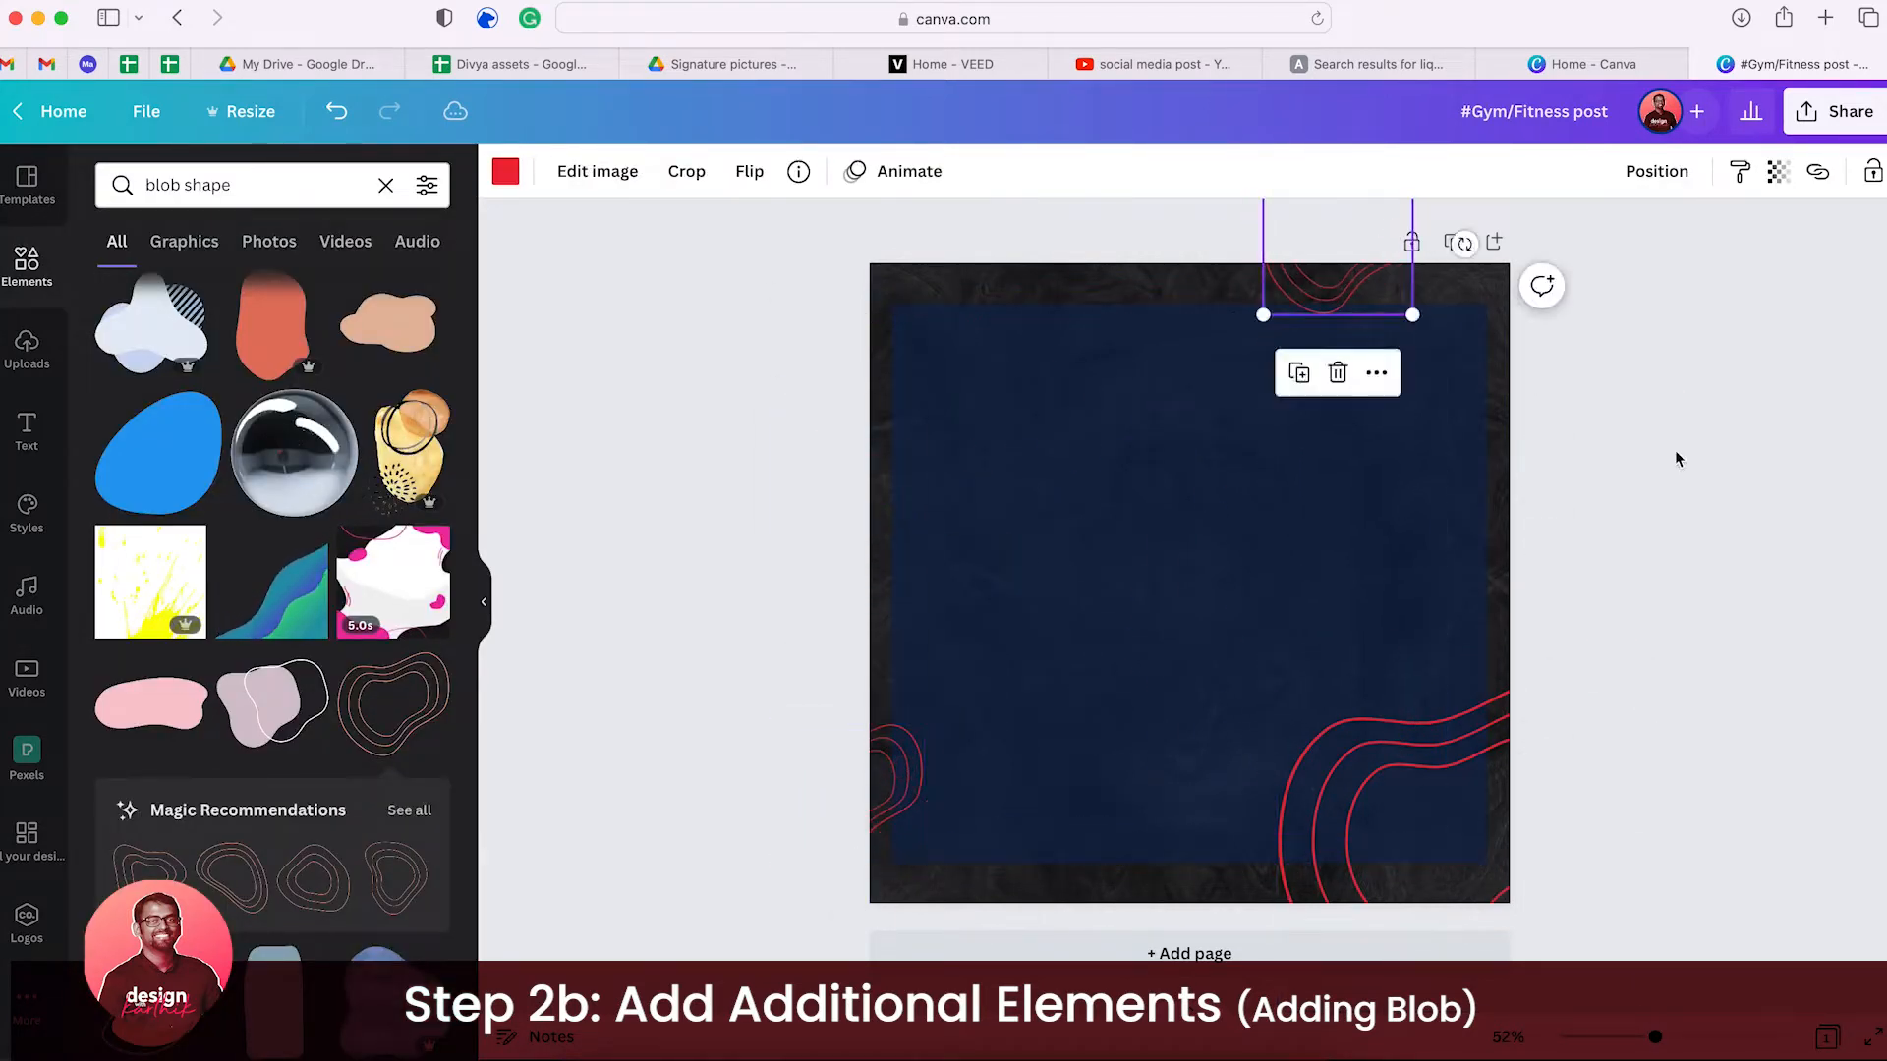
left_click(1670, 447)
- Search the photos for "gym" and add the side-view photo of the woman in an orange top holding a dumbbell
triple_click(263, 177)
type("gym")
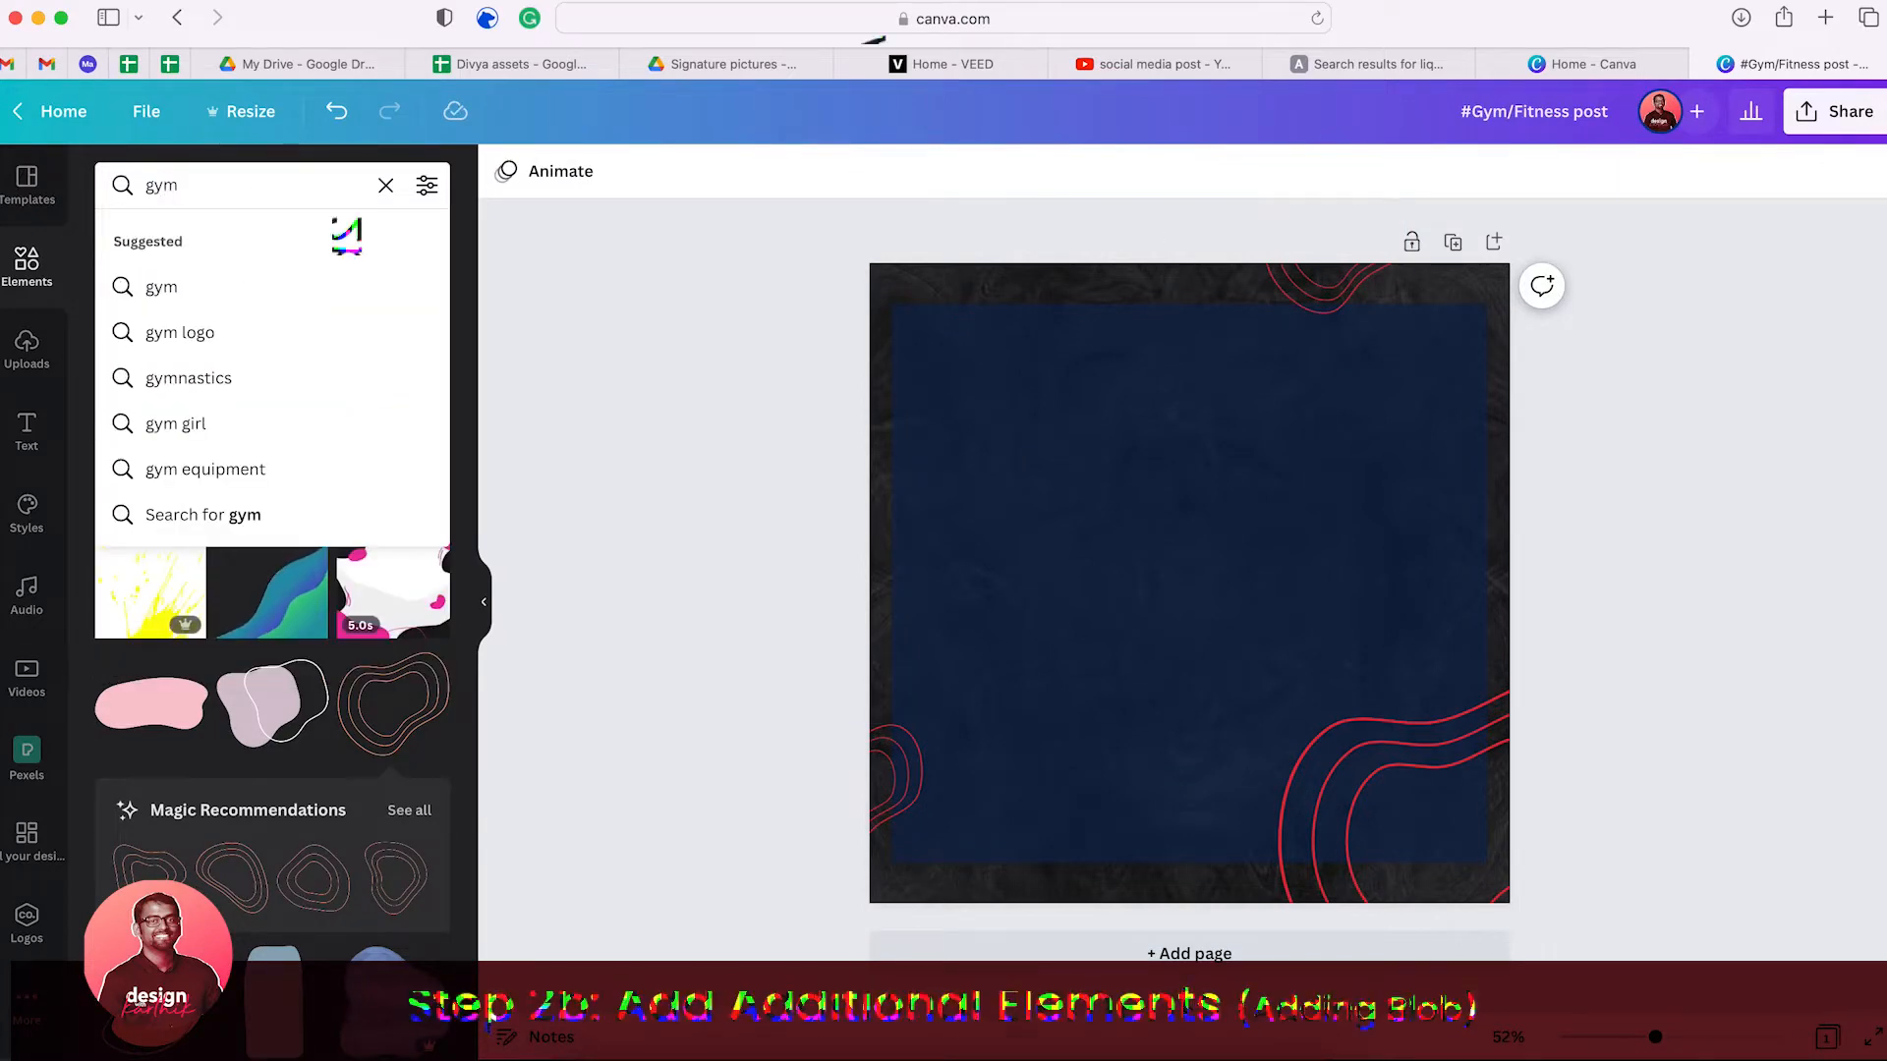
key("Return")
left_click(268, 241)
scroll(211, 568, "down", 15)
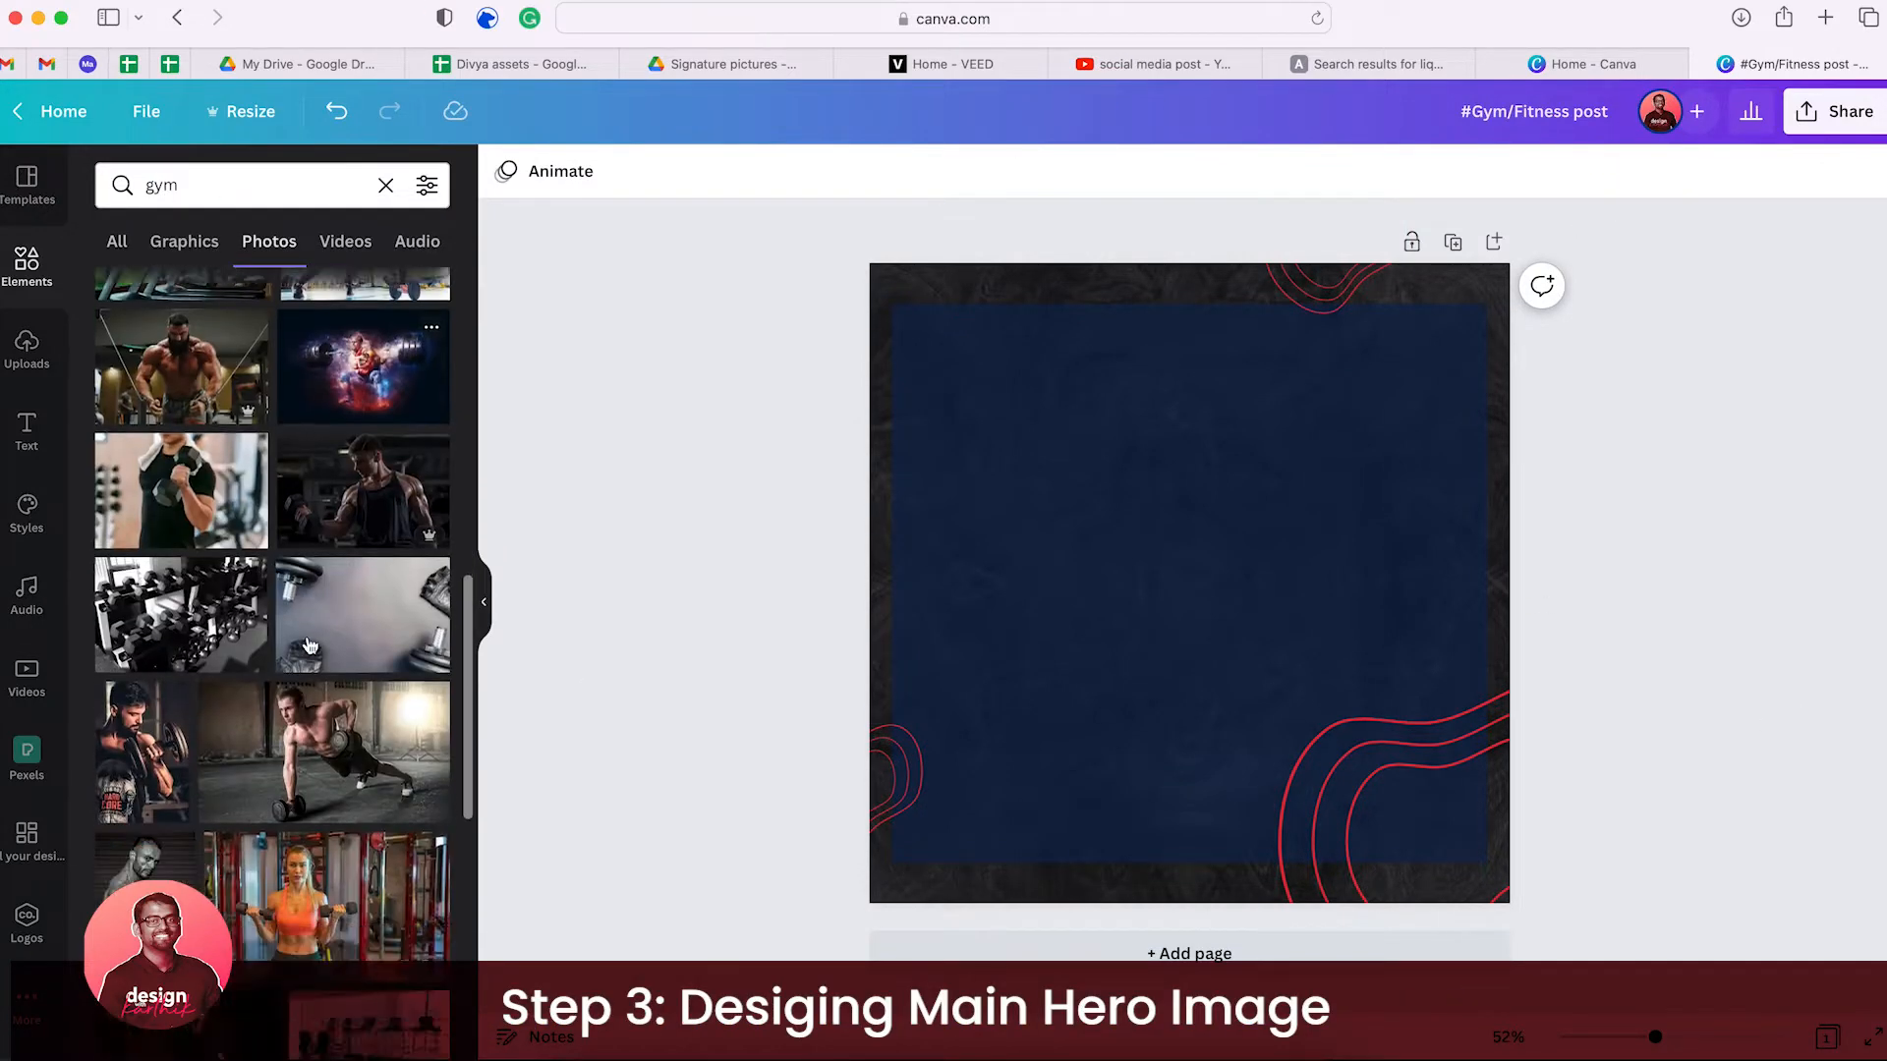
scroll(209, 567, "down", 15)
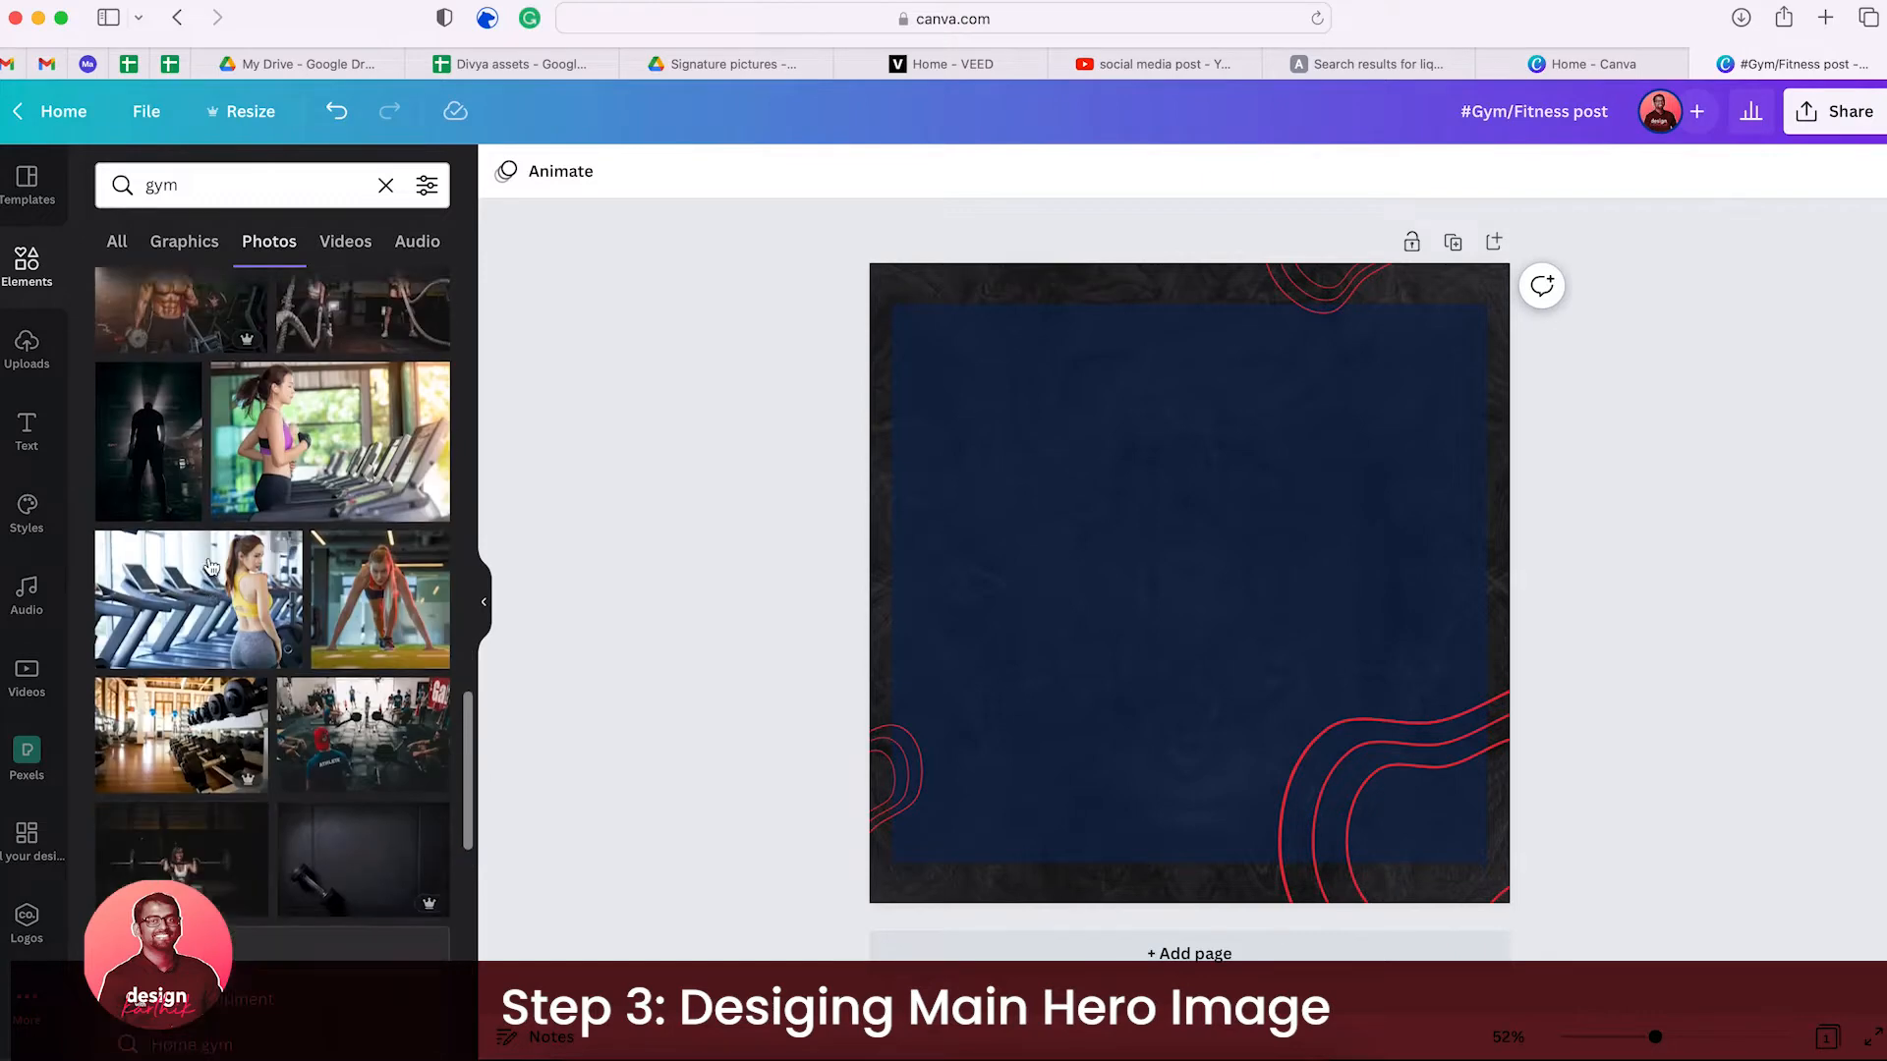
scroll(411, 717, "down", 15)
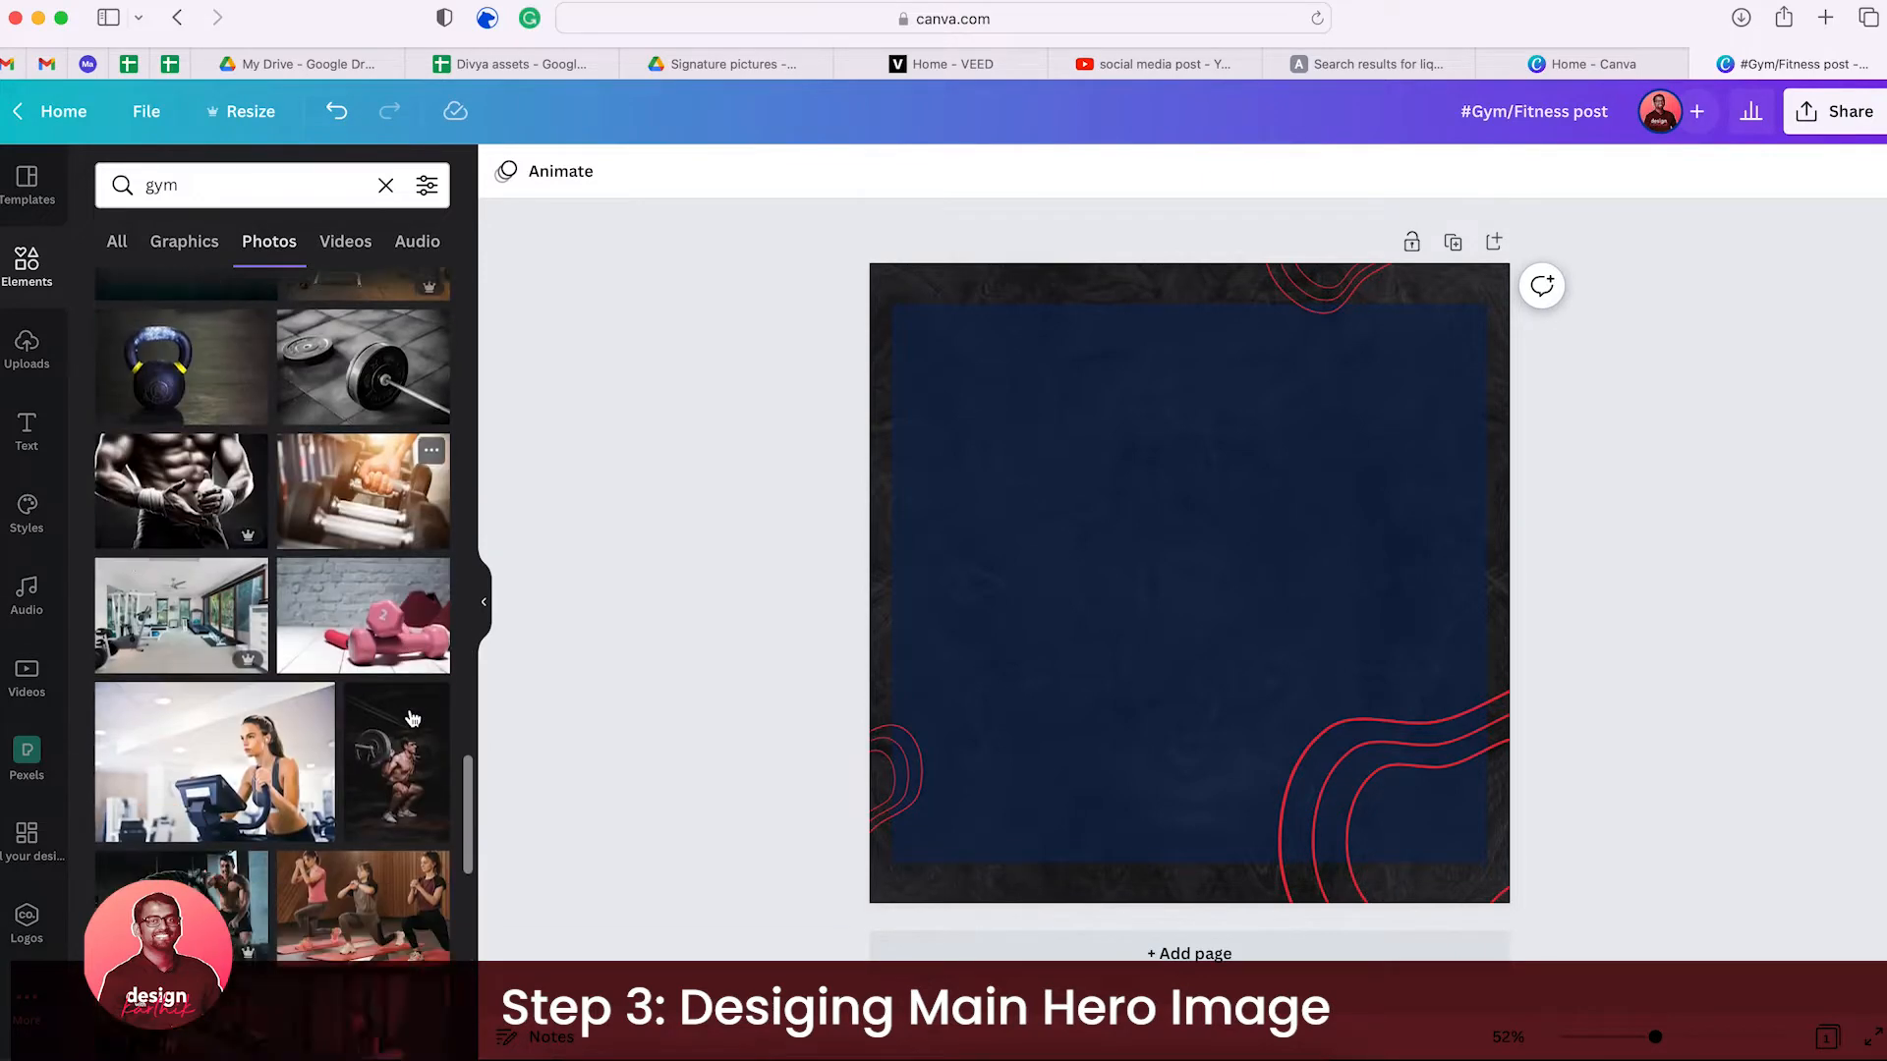
scroll(410, 718, "down", 5)
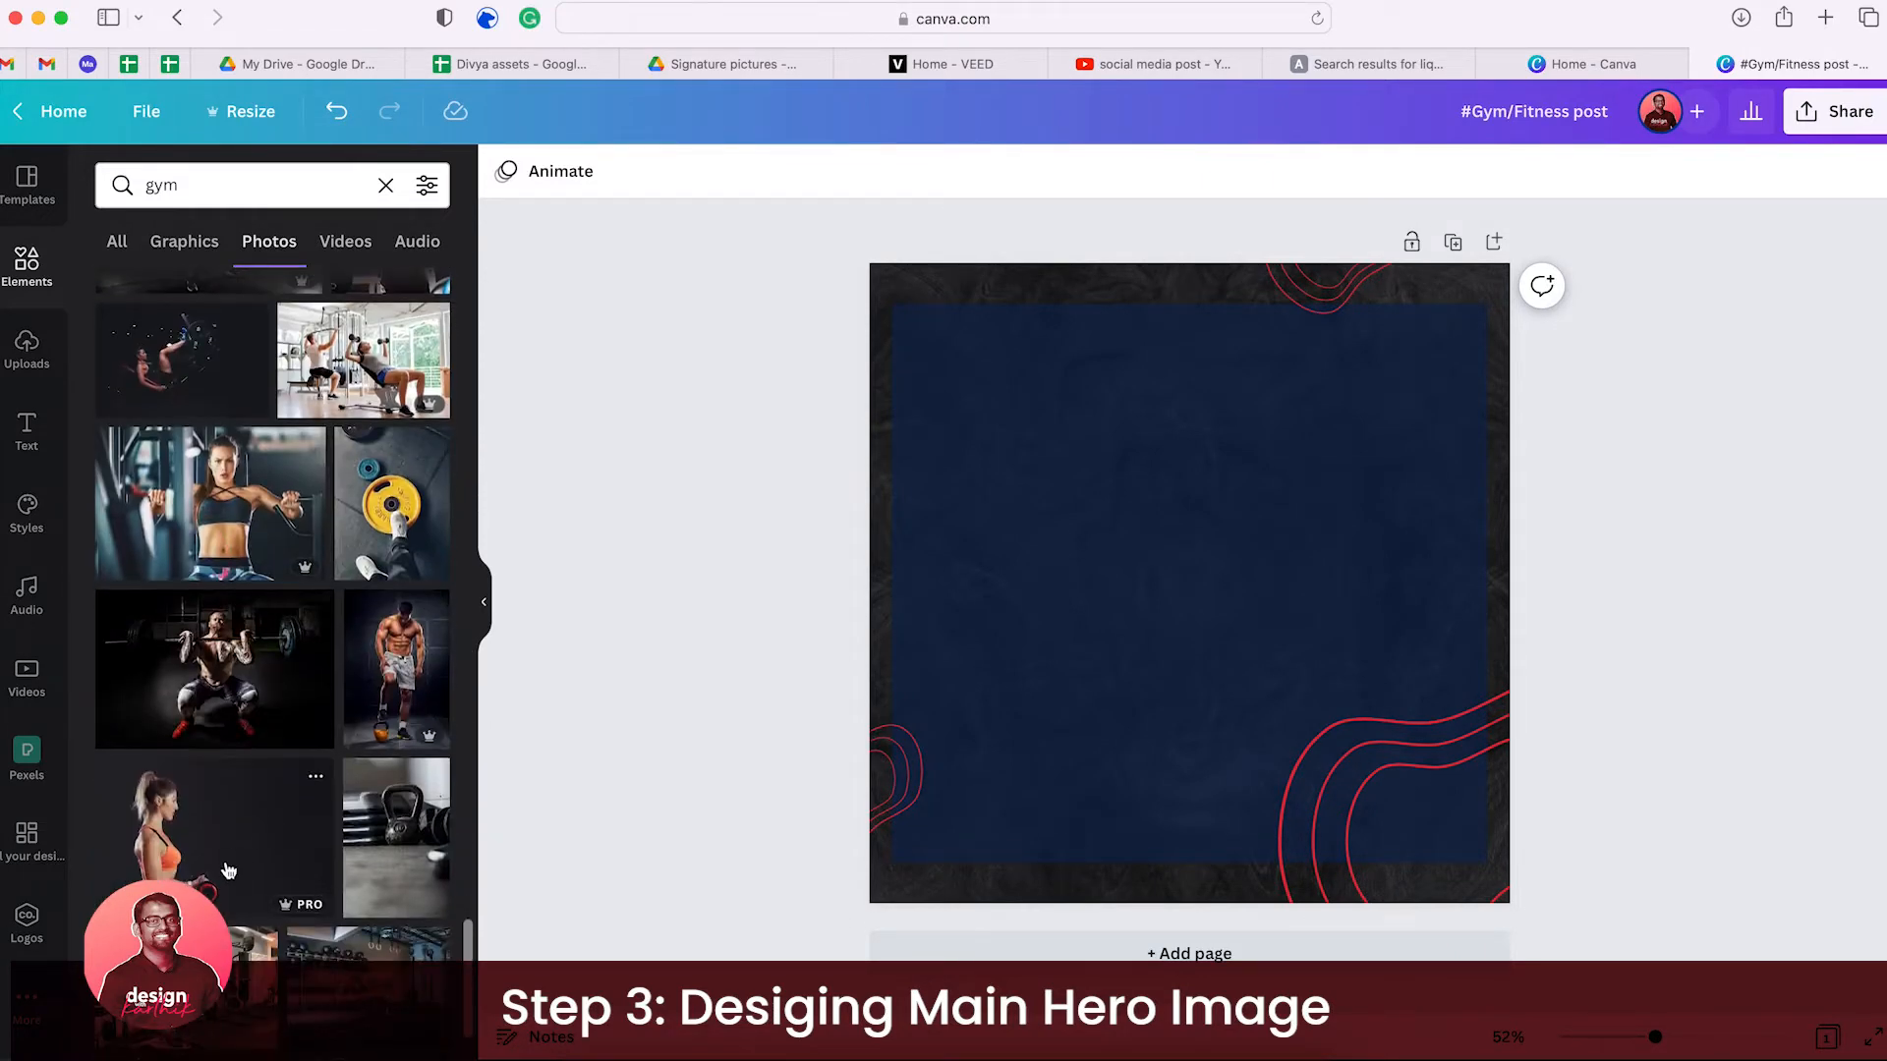
left_click(206, 835)
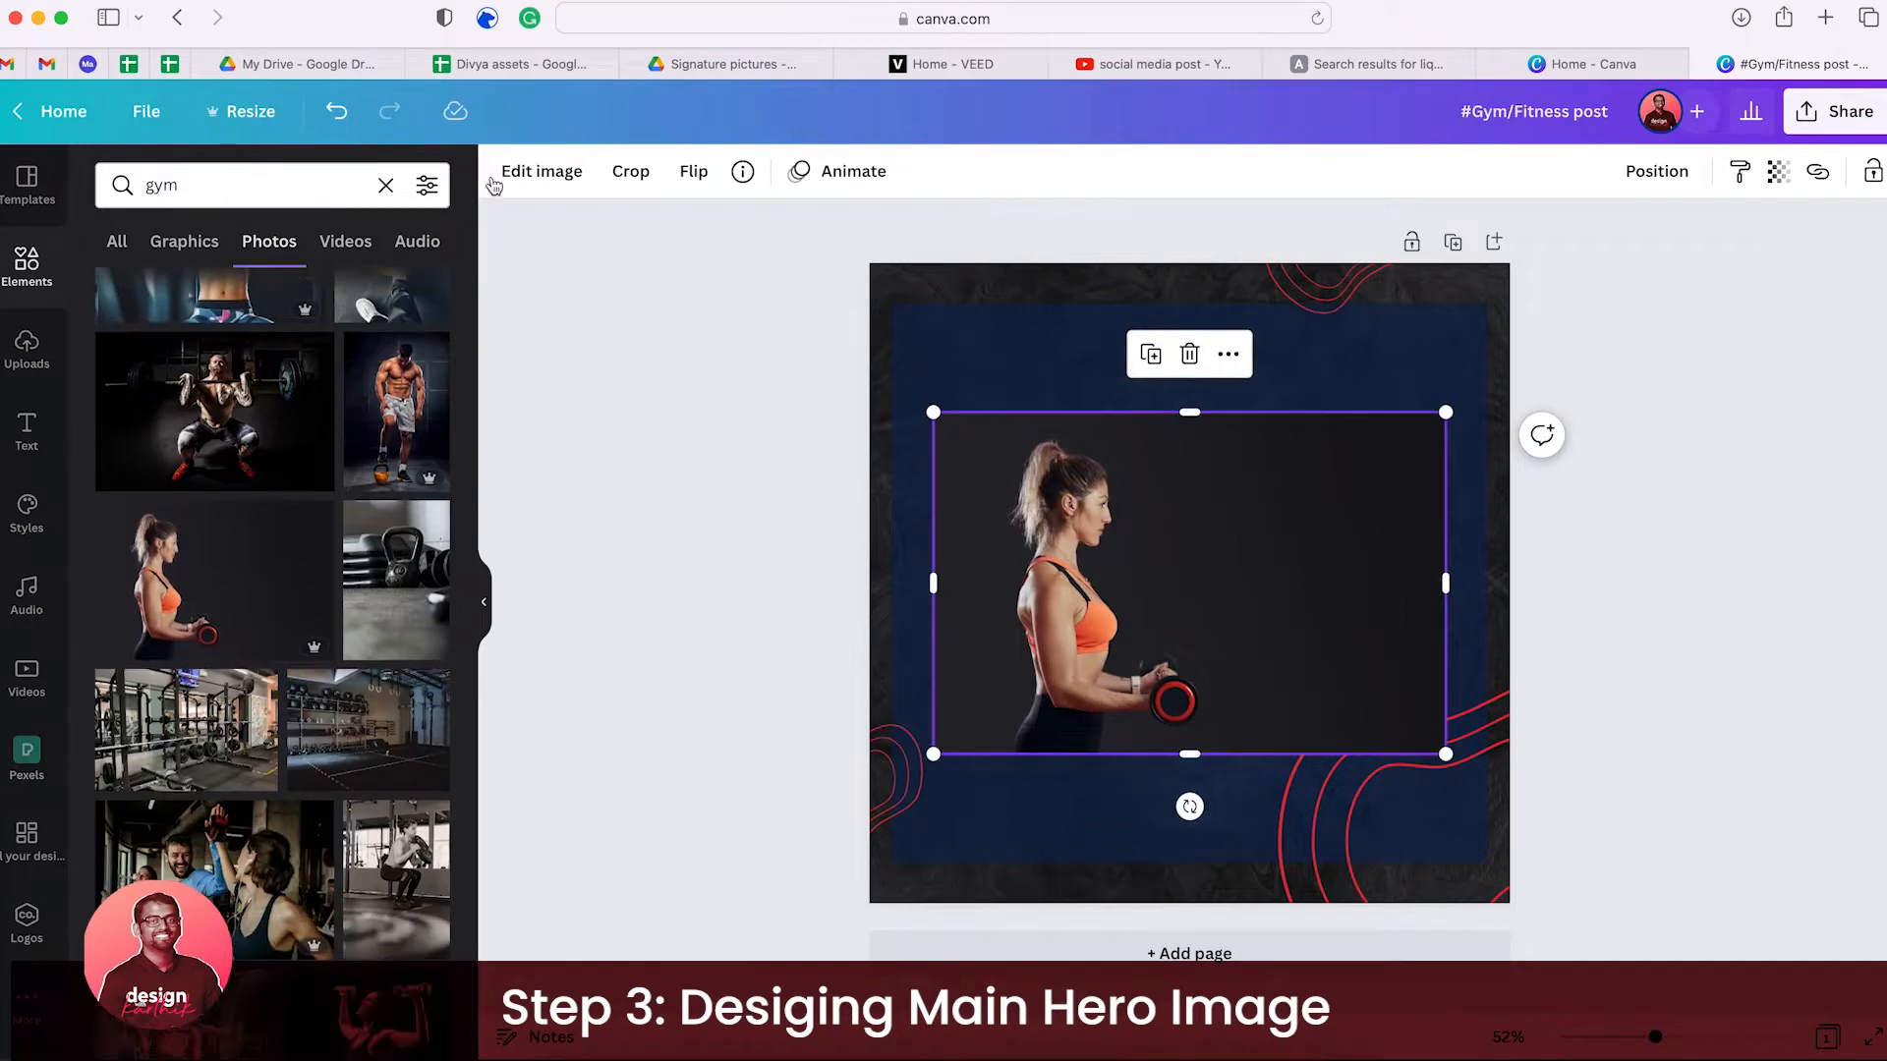
- Remove the background from the photo of the woman with the dumbbell
left_click(541, 171)
left_click(280, 339)
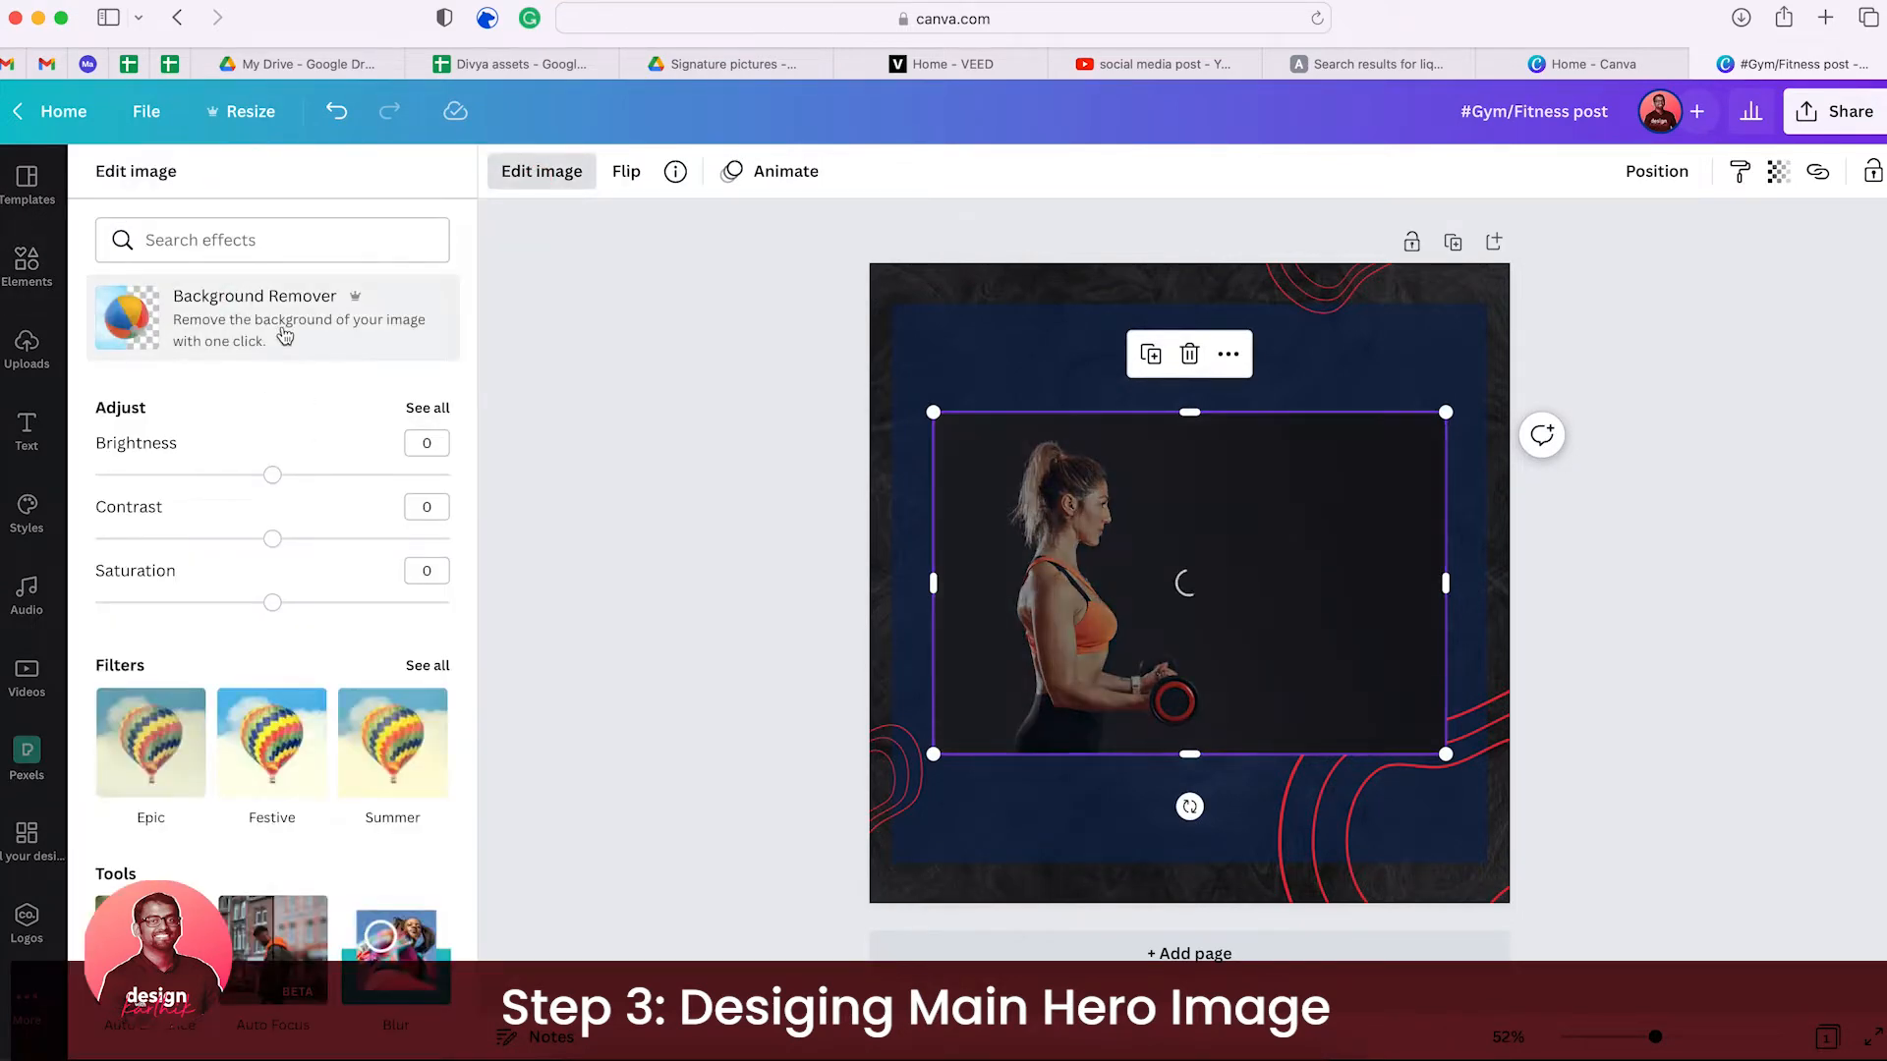
left_click(1112, 681)
- Flip the woman's photo horizontally and crop the empty area beside her to a width of about 445
left_click_drag(1445, 586, 1198, 581)
left_click(626, 171)
left_click(638, 232)
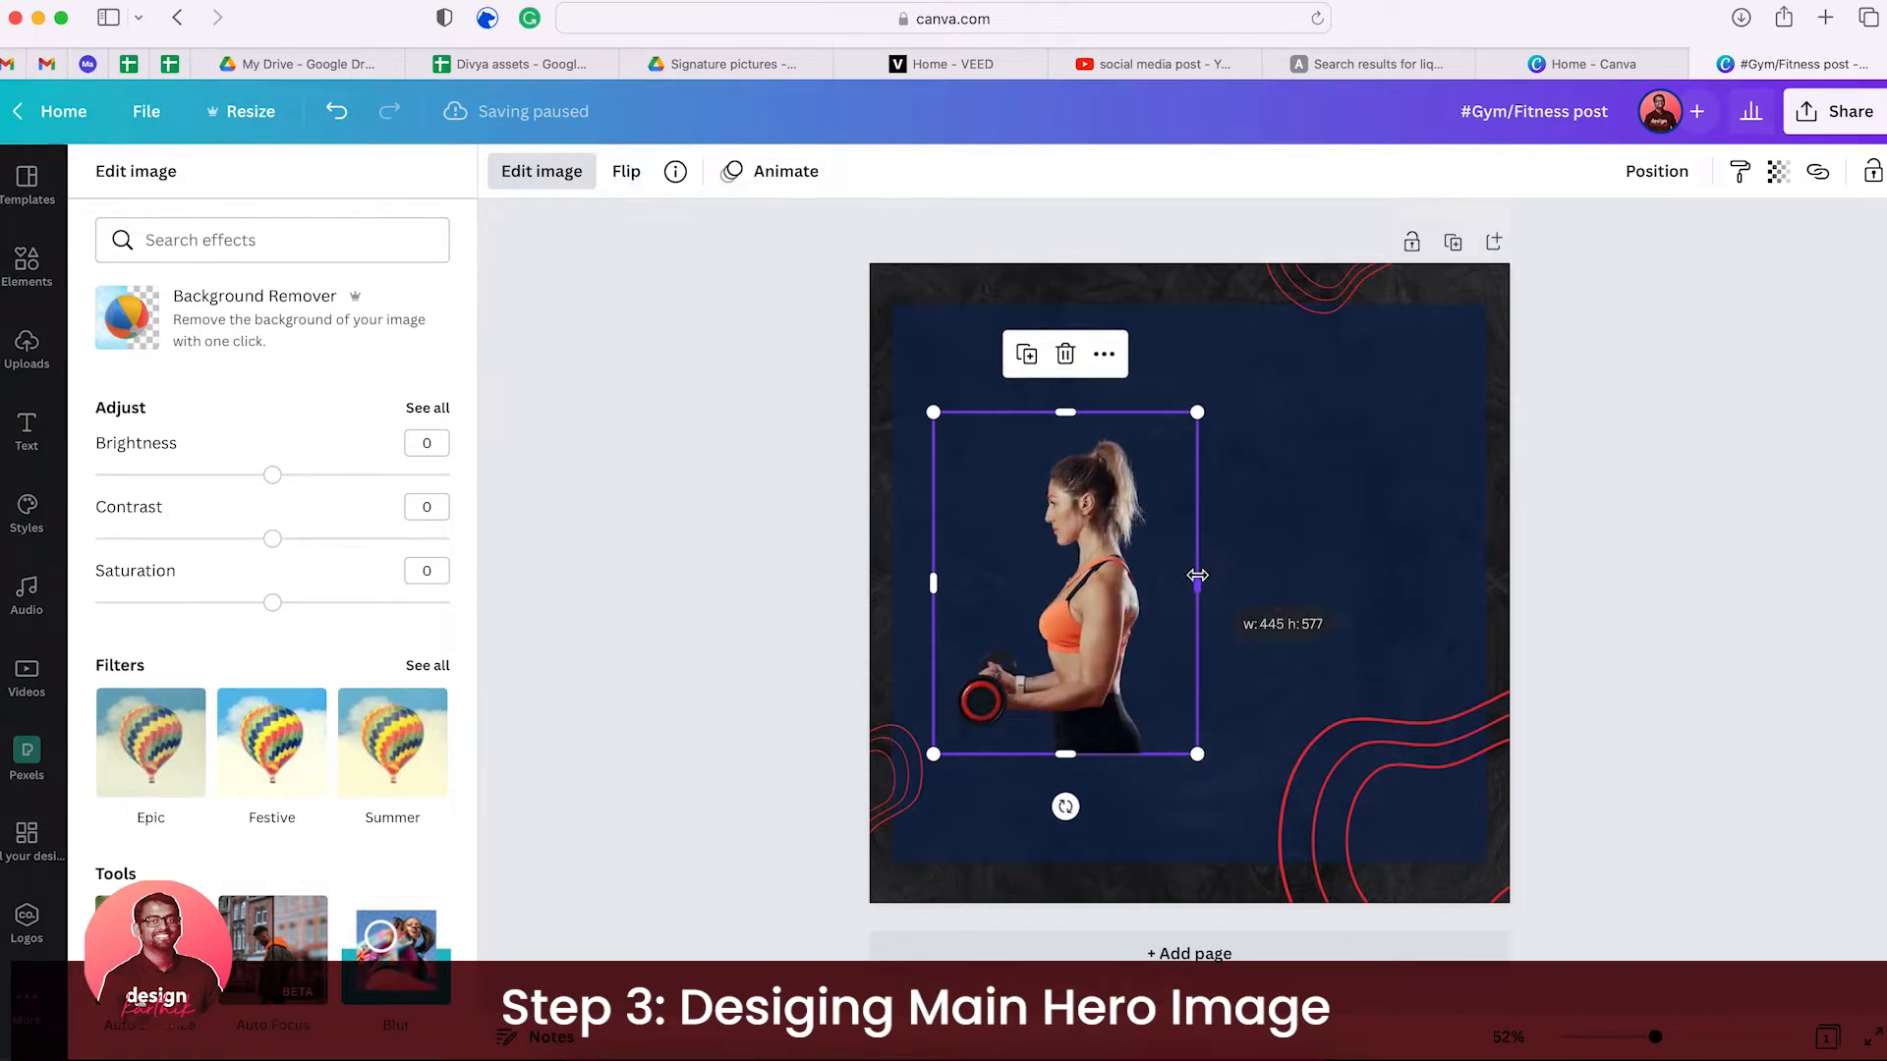
- Enlarge the woman's cut-out to nearly the page height and position it along the page's right side, down to the lower edge
left_click_drag(1198, 412, 1375, 252)
left_click_drag(1195, 547, 1339, 719)
left_click_drag(1482, 392, 1562, 286)
mouse_move(1349, 600)
left_mouse_down()
mouse_move(1390, 600)
mouse_move(1369, 600)
left_mouse_up()
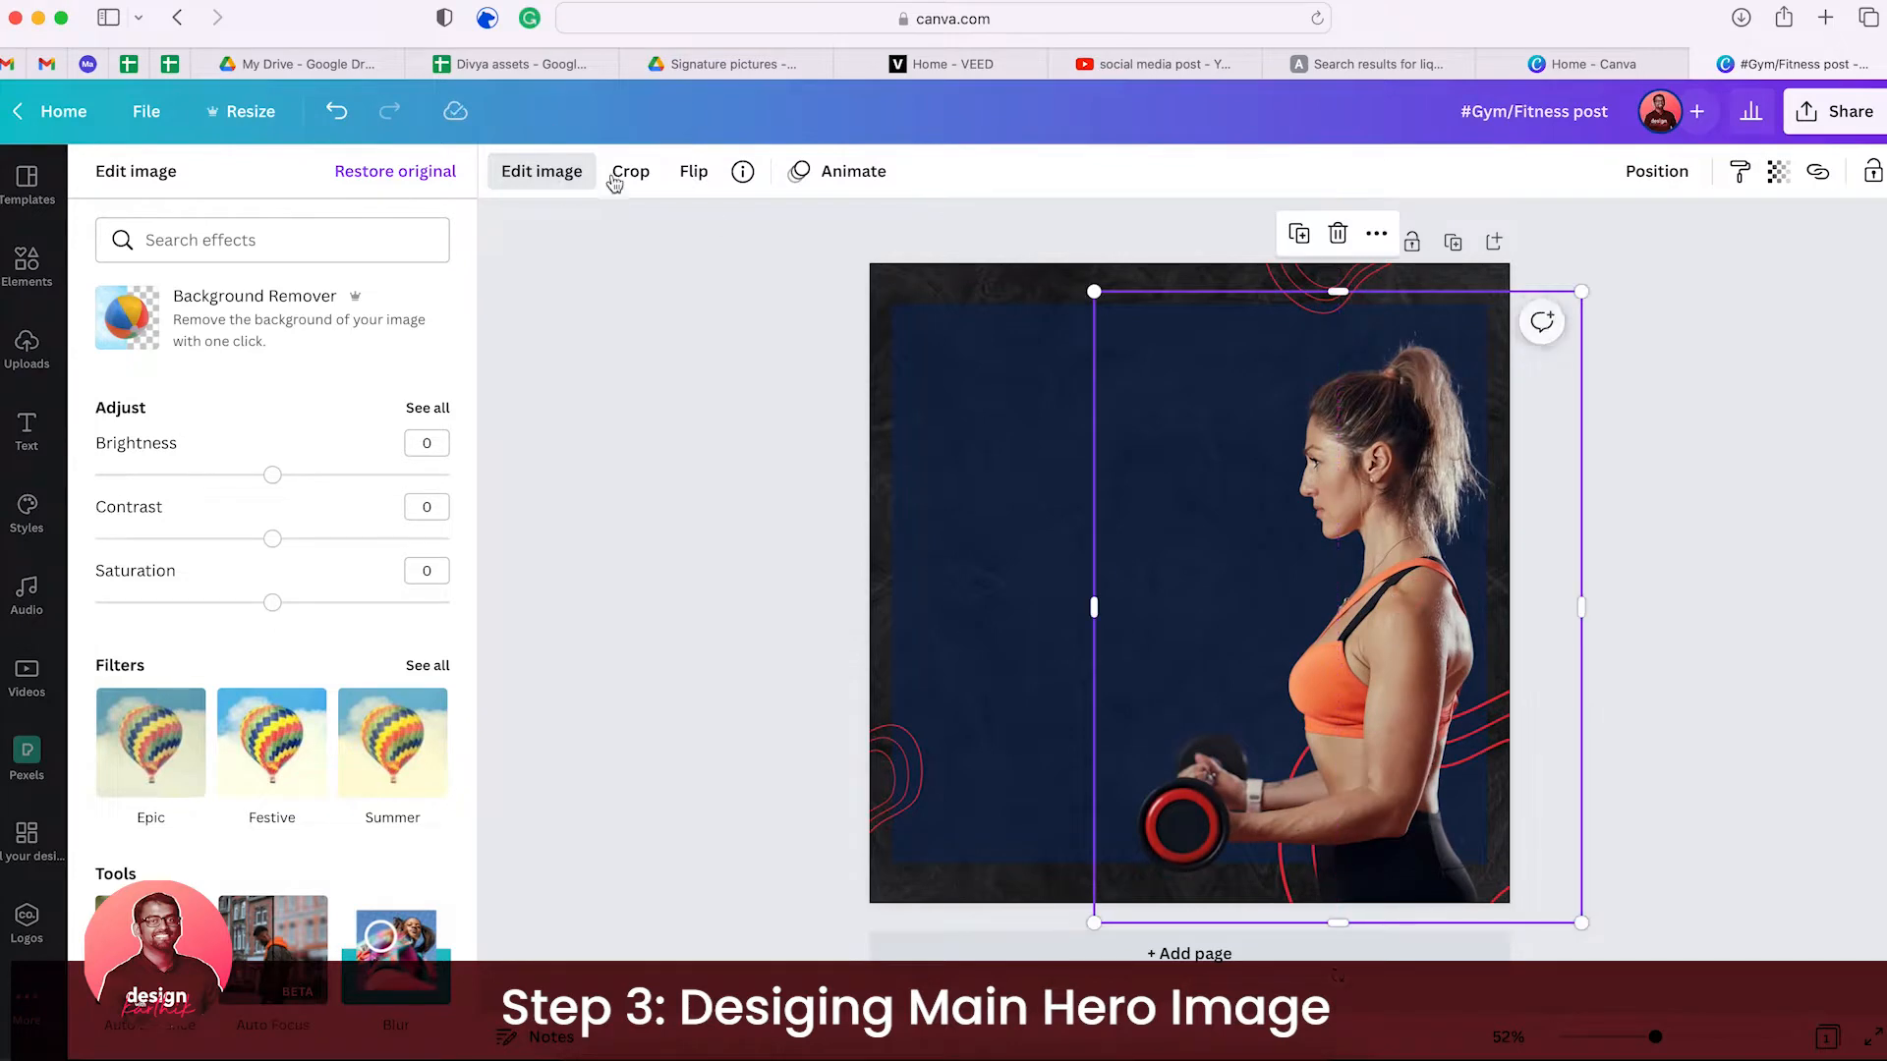
- Apply the black-and-white Street filter to the woman's photo and increase its intensity
scroll(278, 634, "down", 3)
left_click(433, 488)
scroll(275, 589, "down", 5)
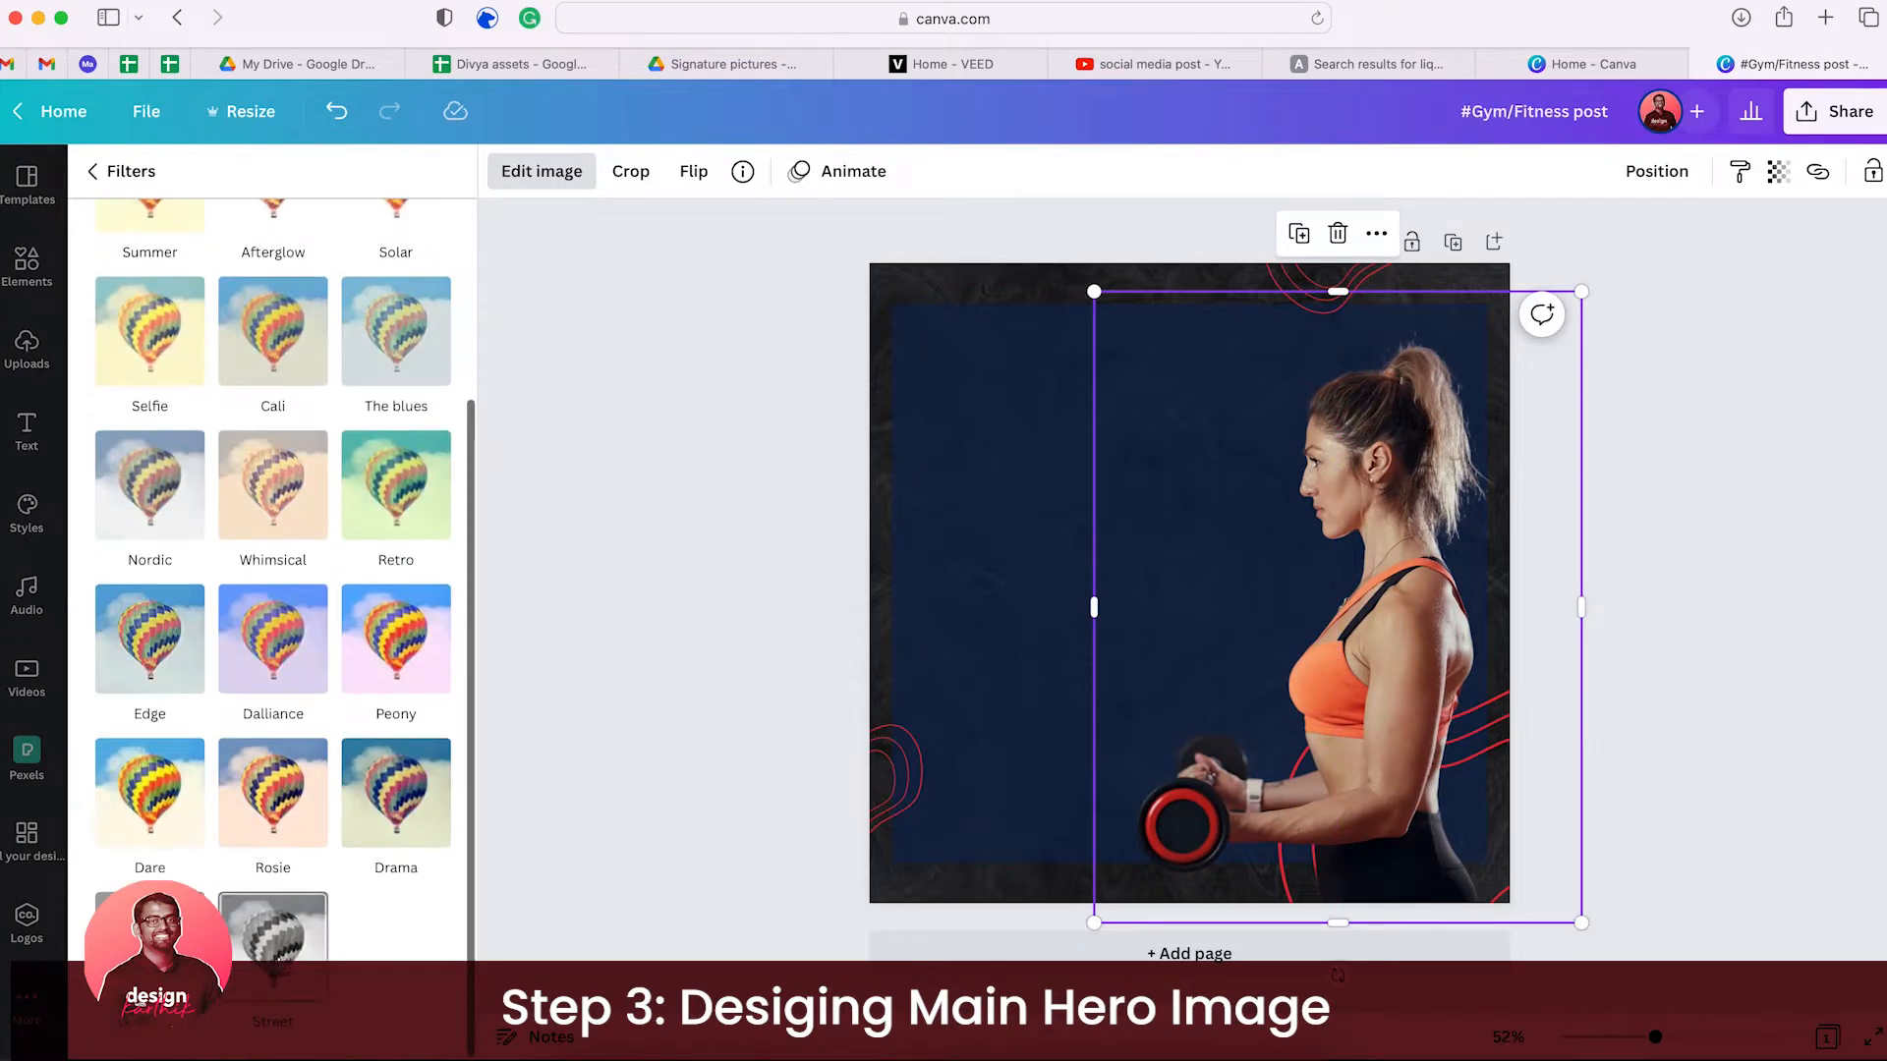
left_click(273, 946)
left_click(245, 945)
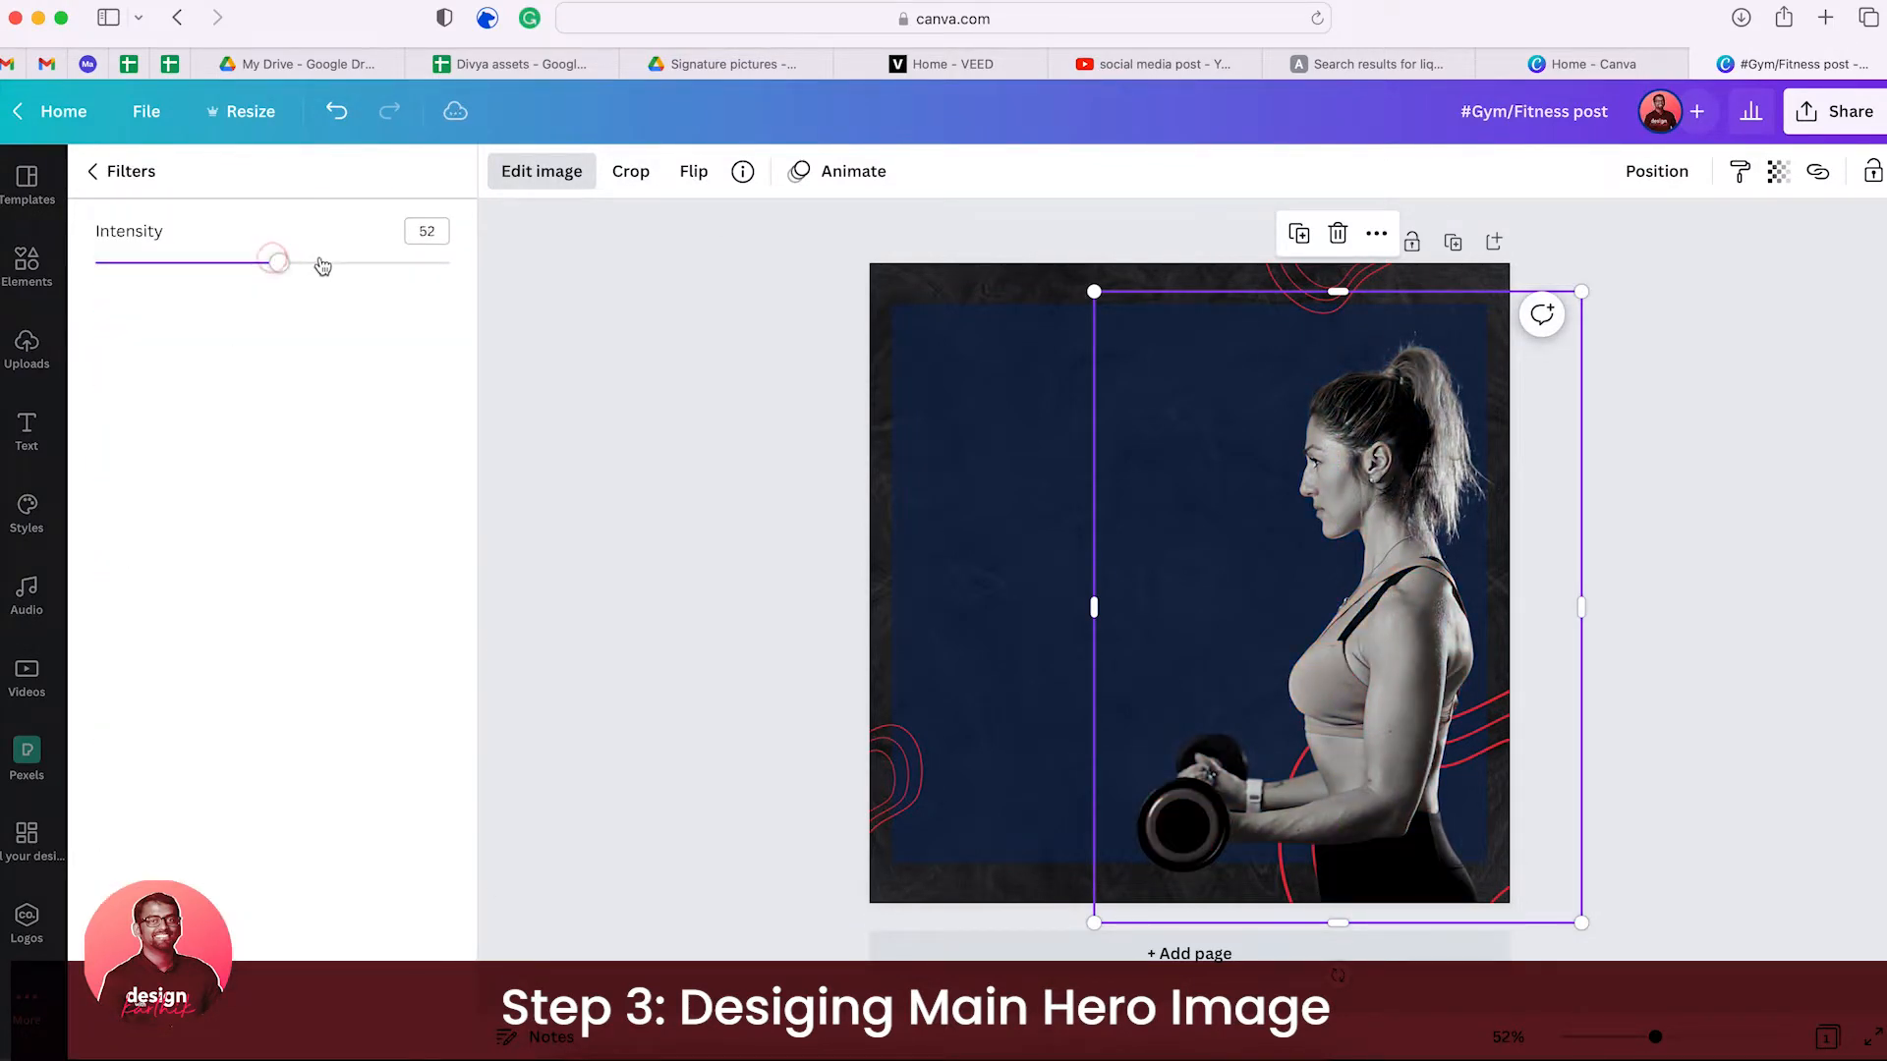
left_click(1730, 445)
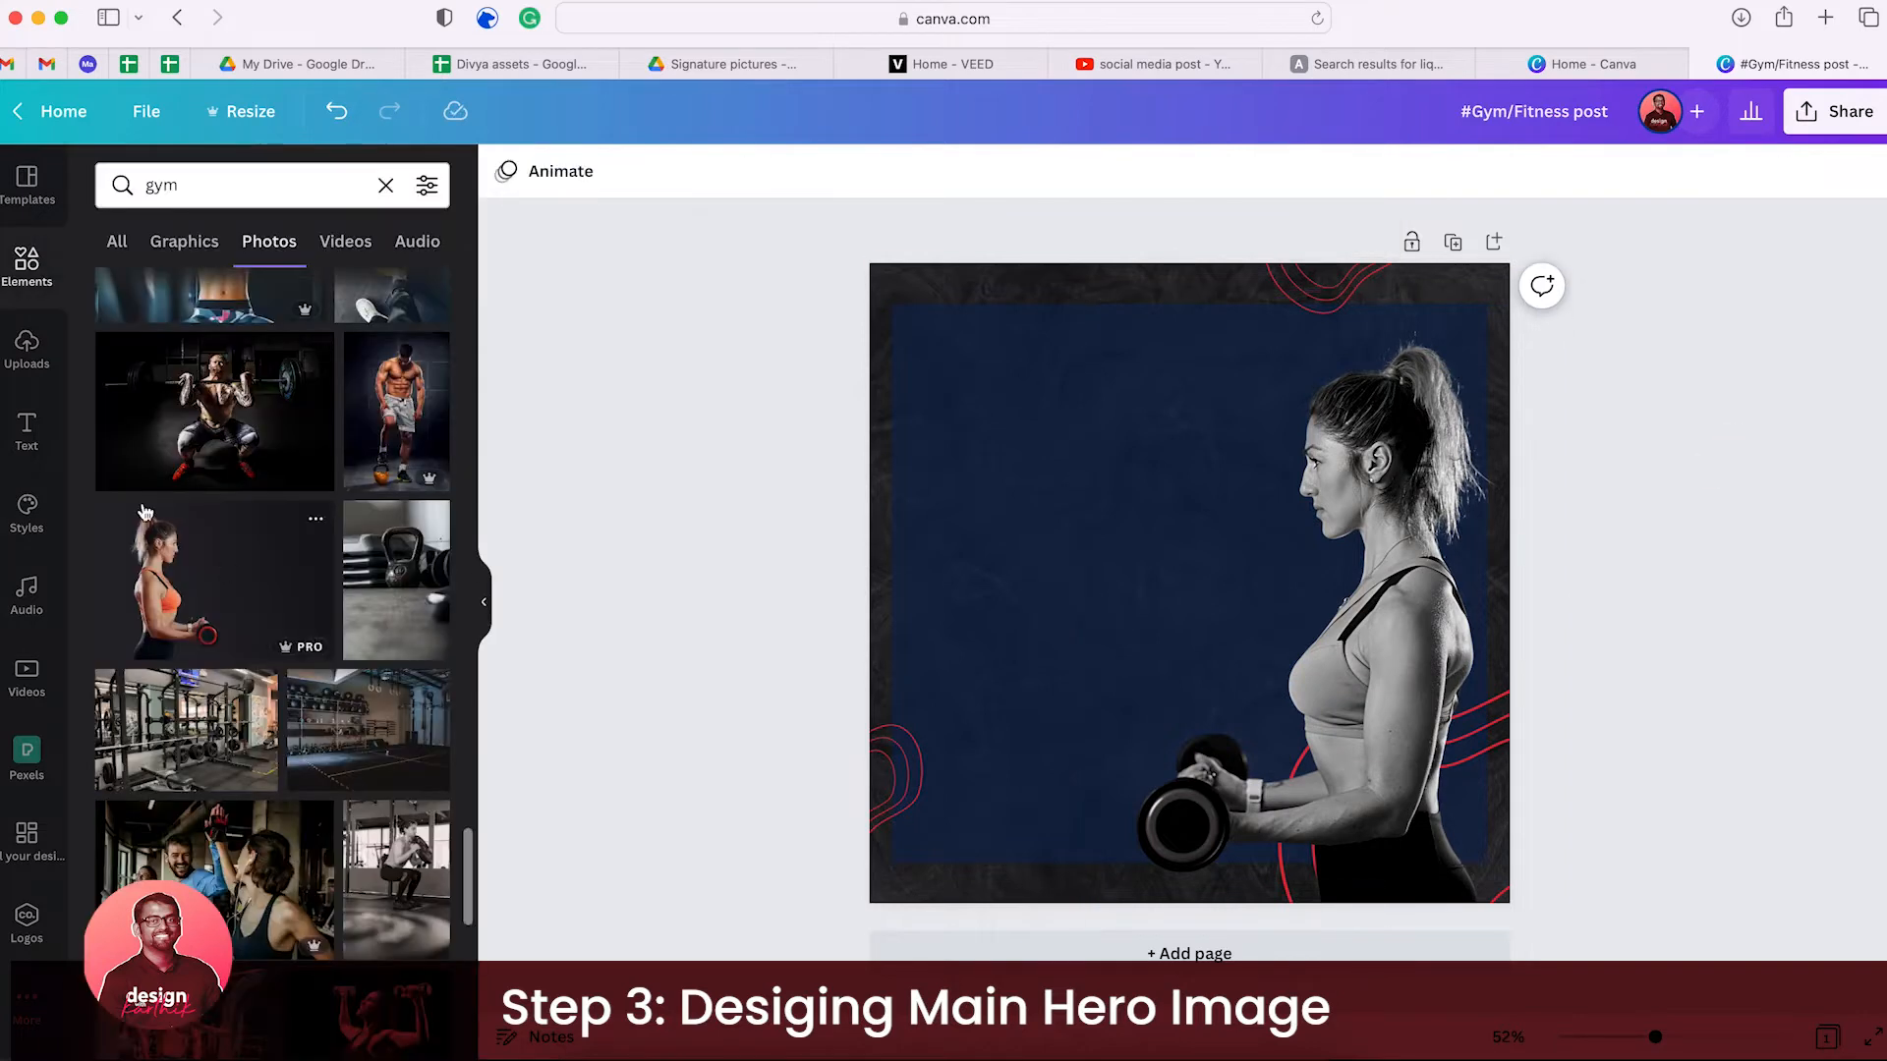
- Set the woman's photo brightness to -7 and its contrast to 36
left_click(1359, 586)
left_click(541, 171)
left_click(422, 616)
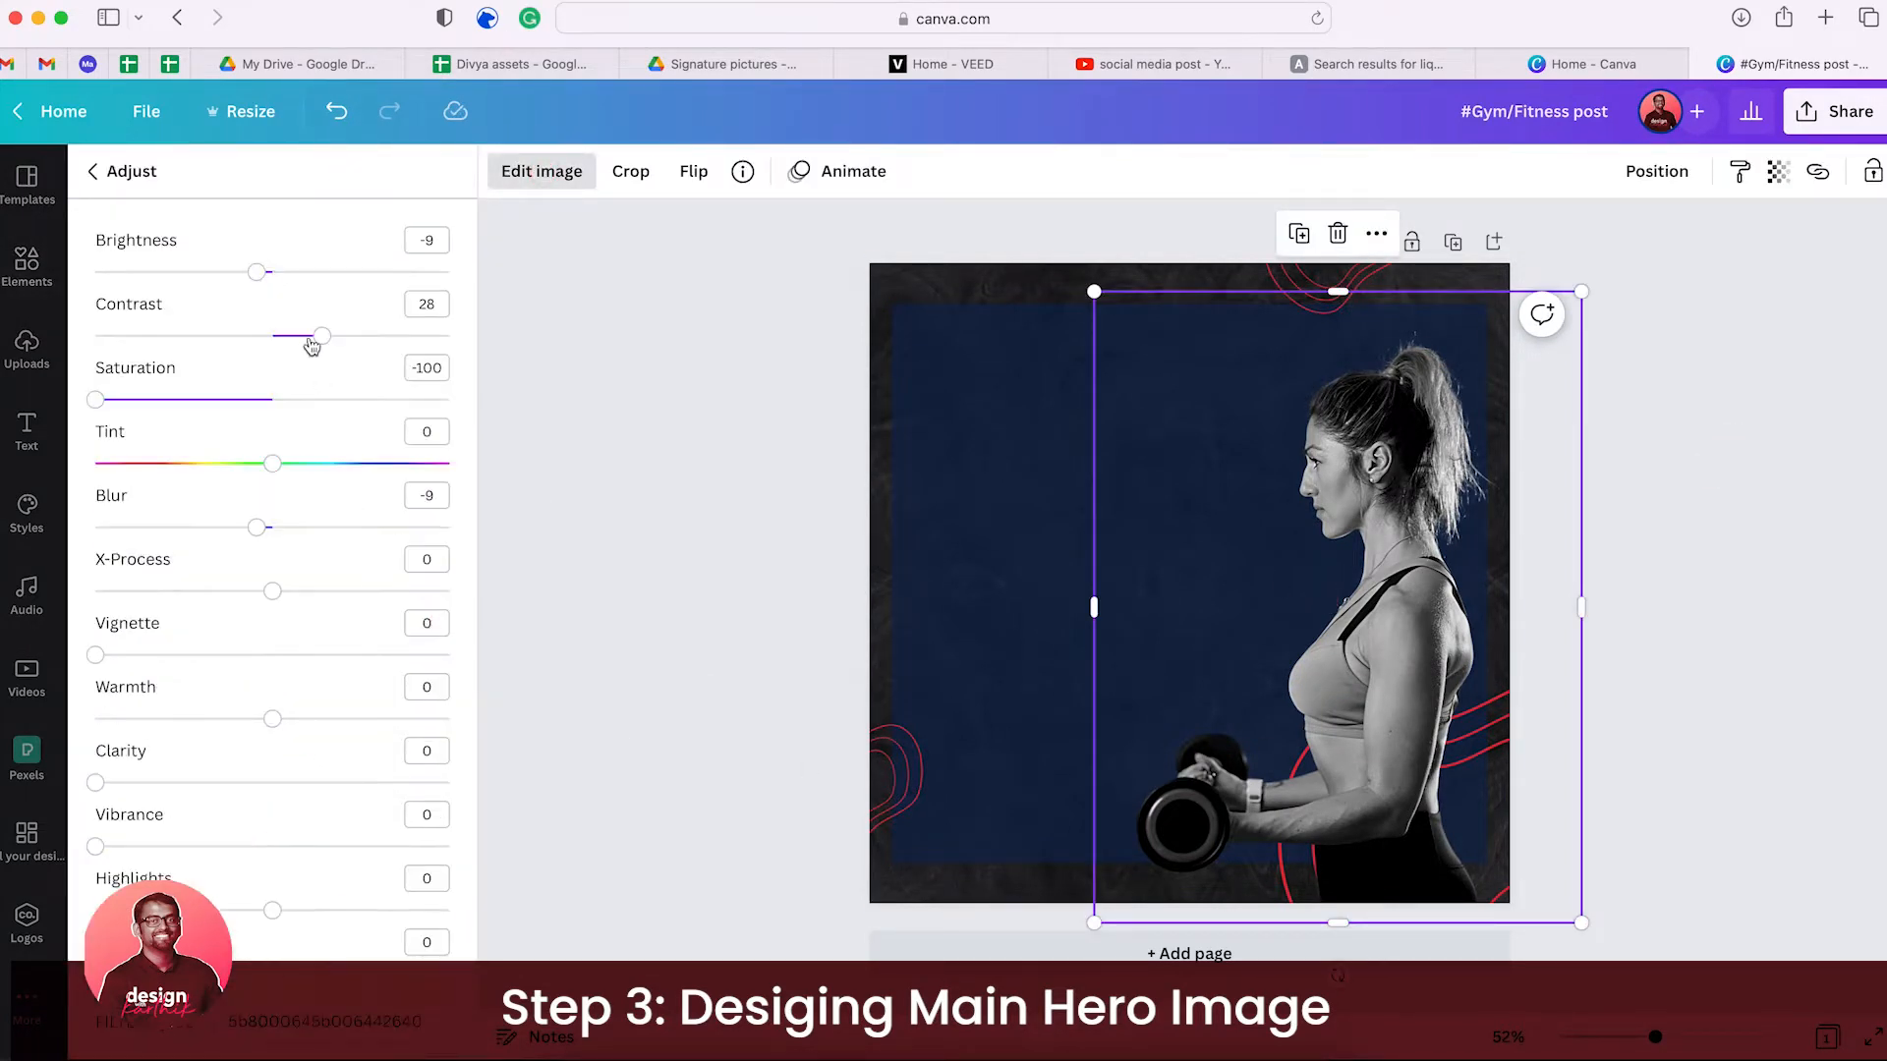
left_click_drag(261, 272, 299, 275)
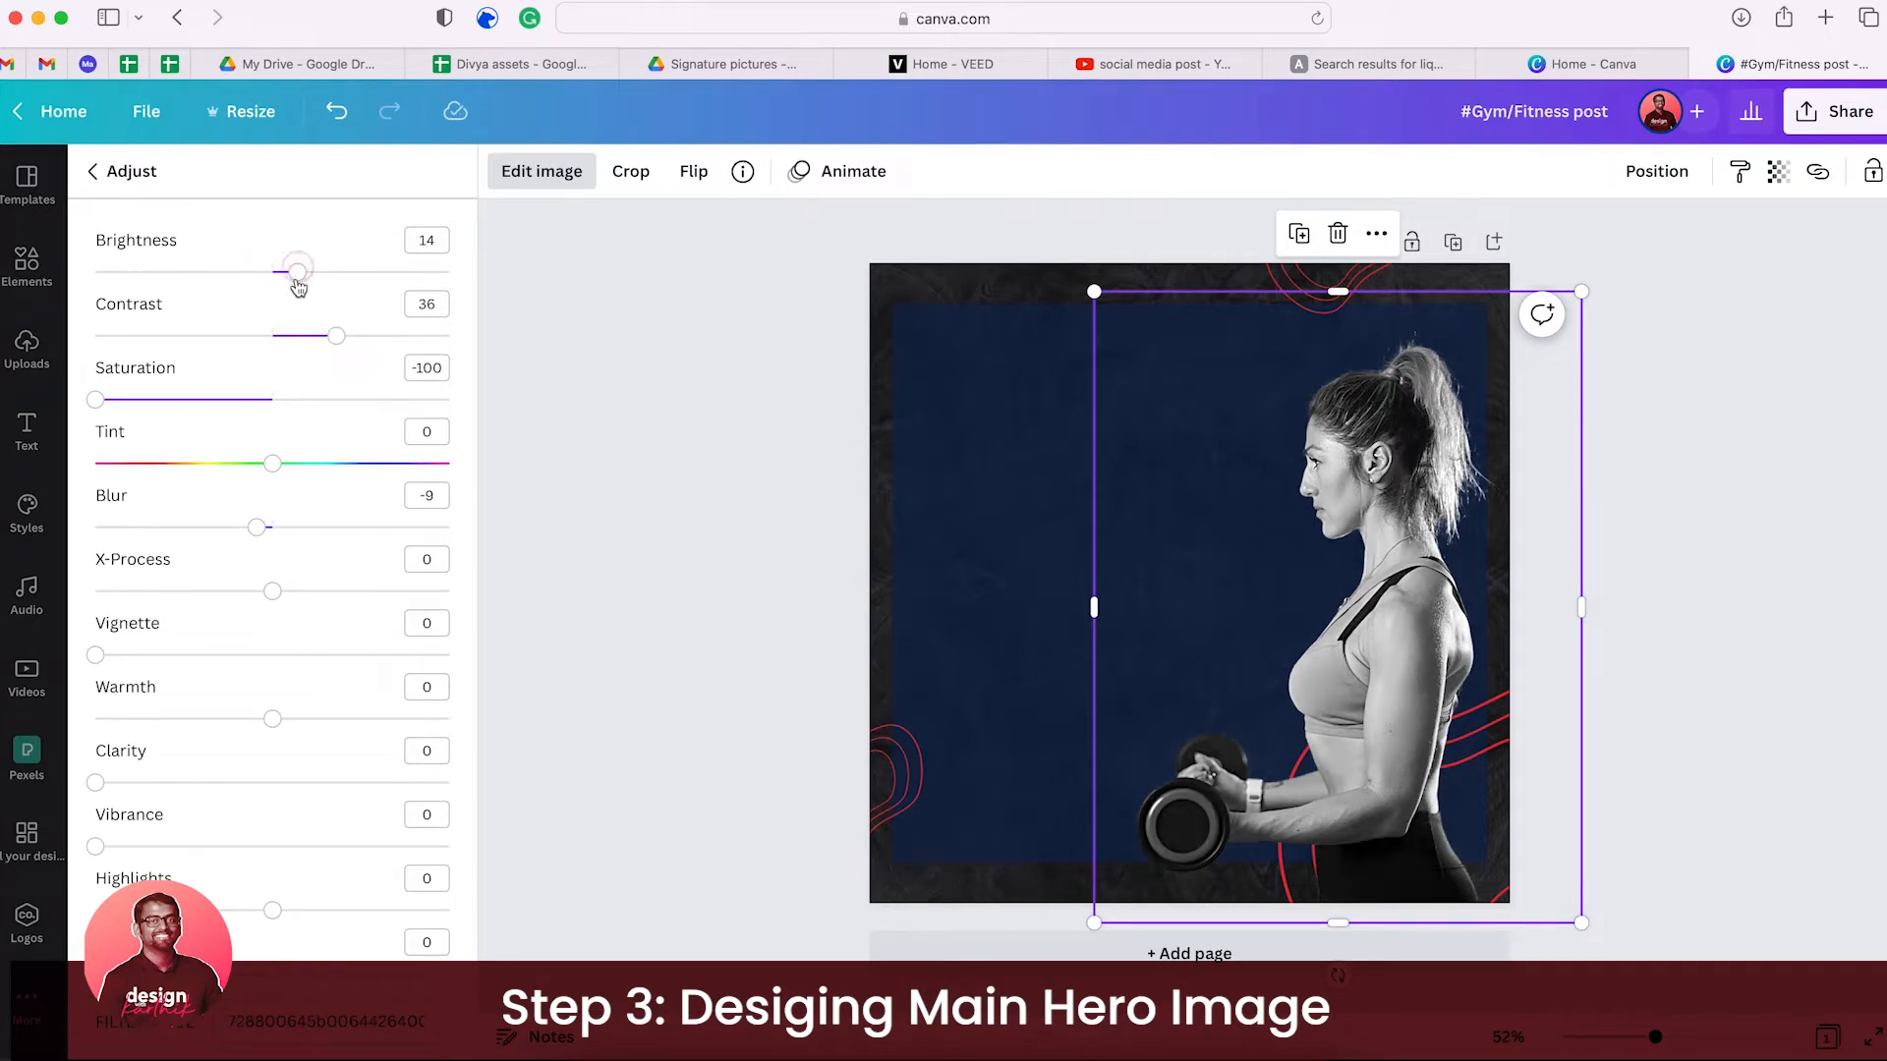
- Set the woman's photo blur to -4 and increase its X-Process adjustment
left_click_drag(256, 527, 290, 527)
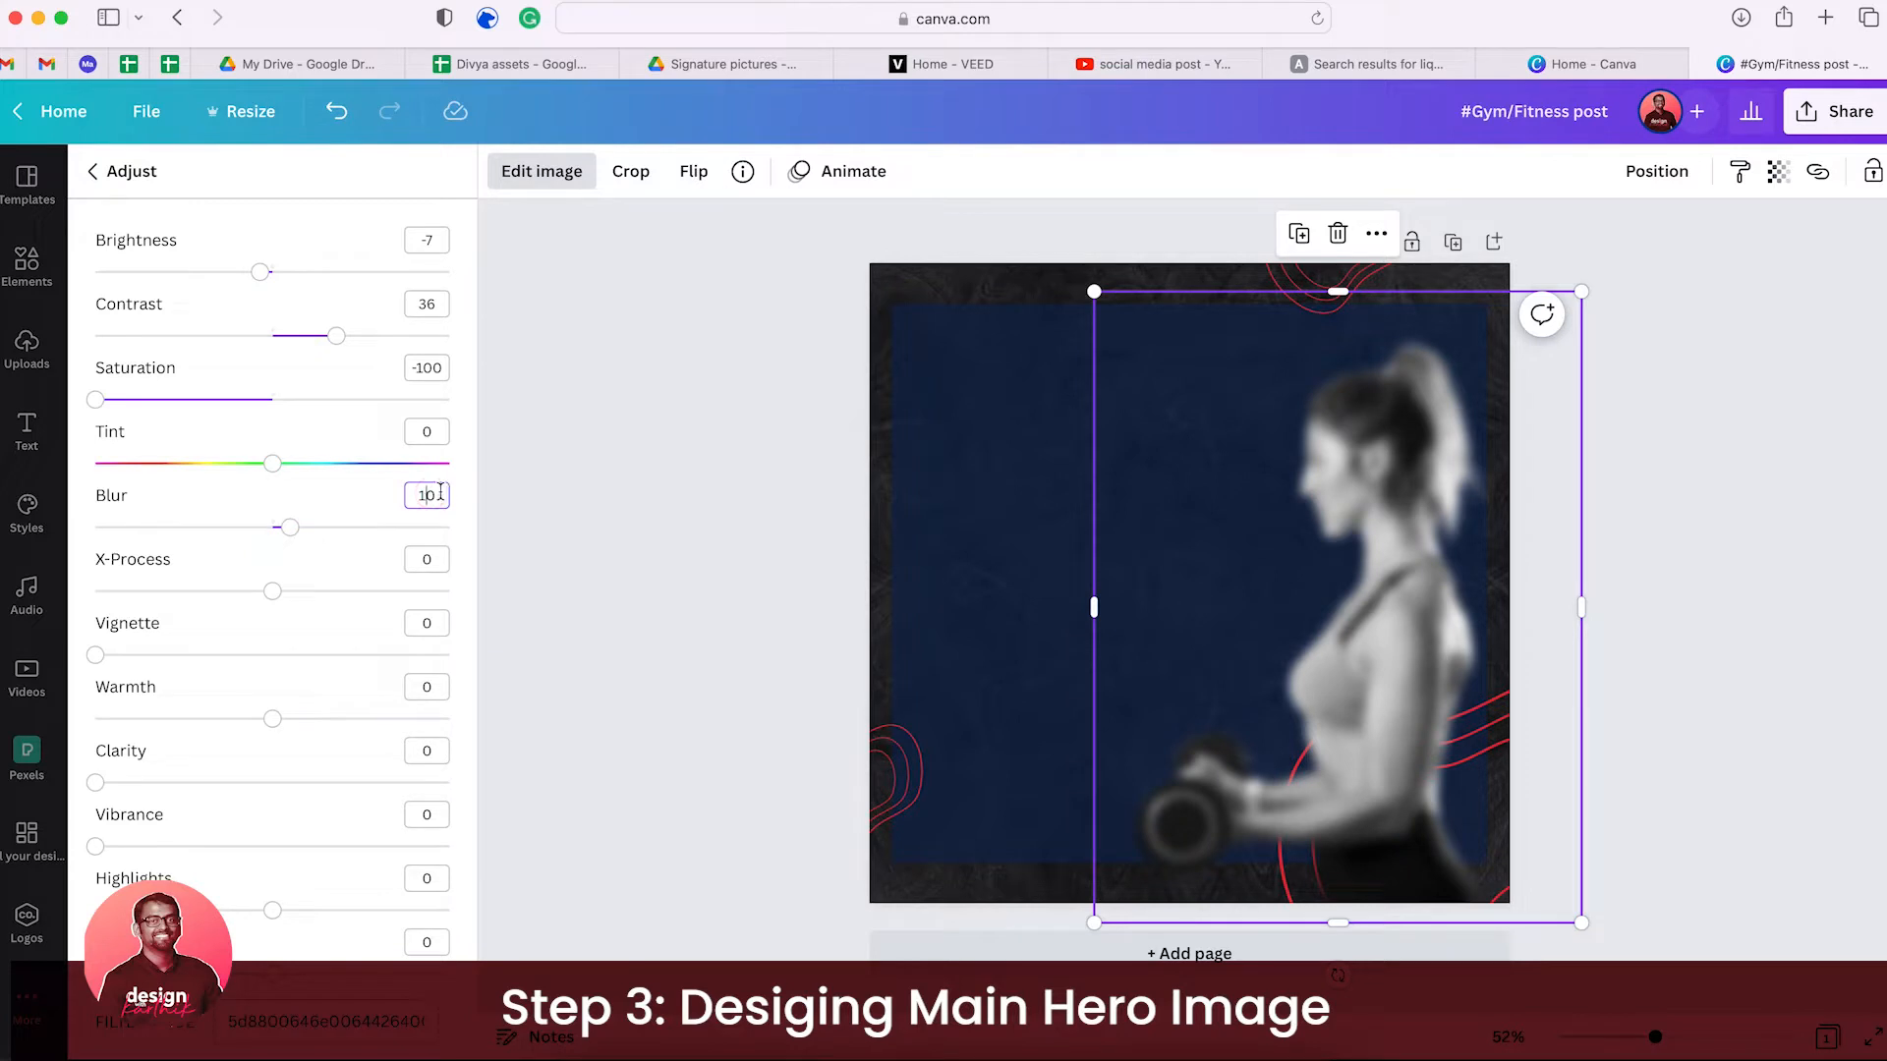
type("-4")
key("Return")
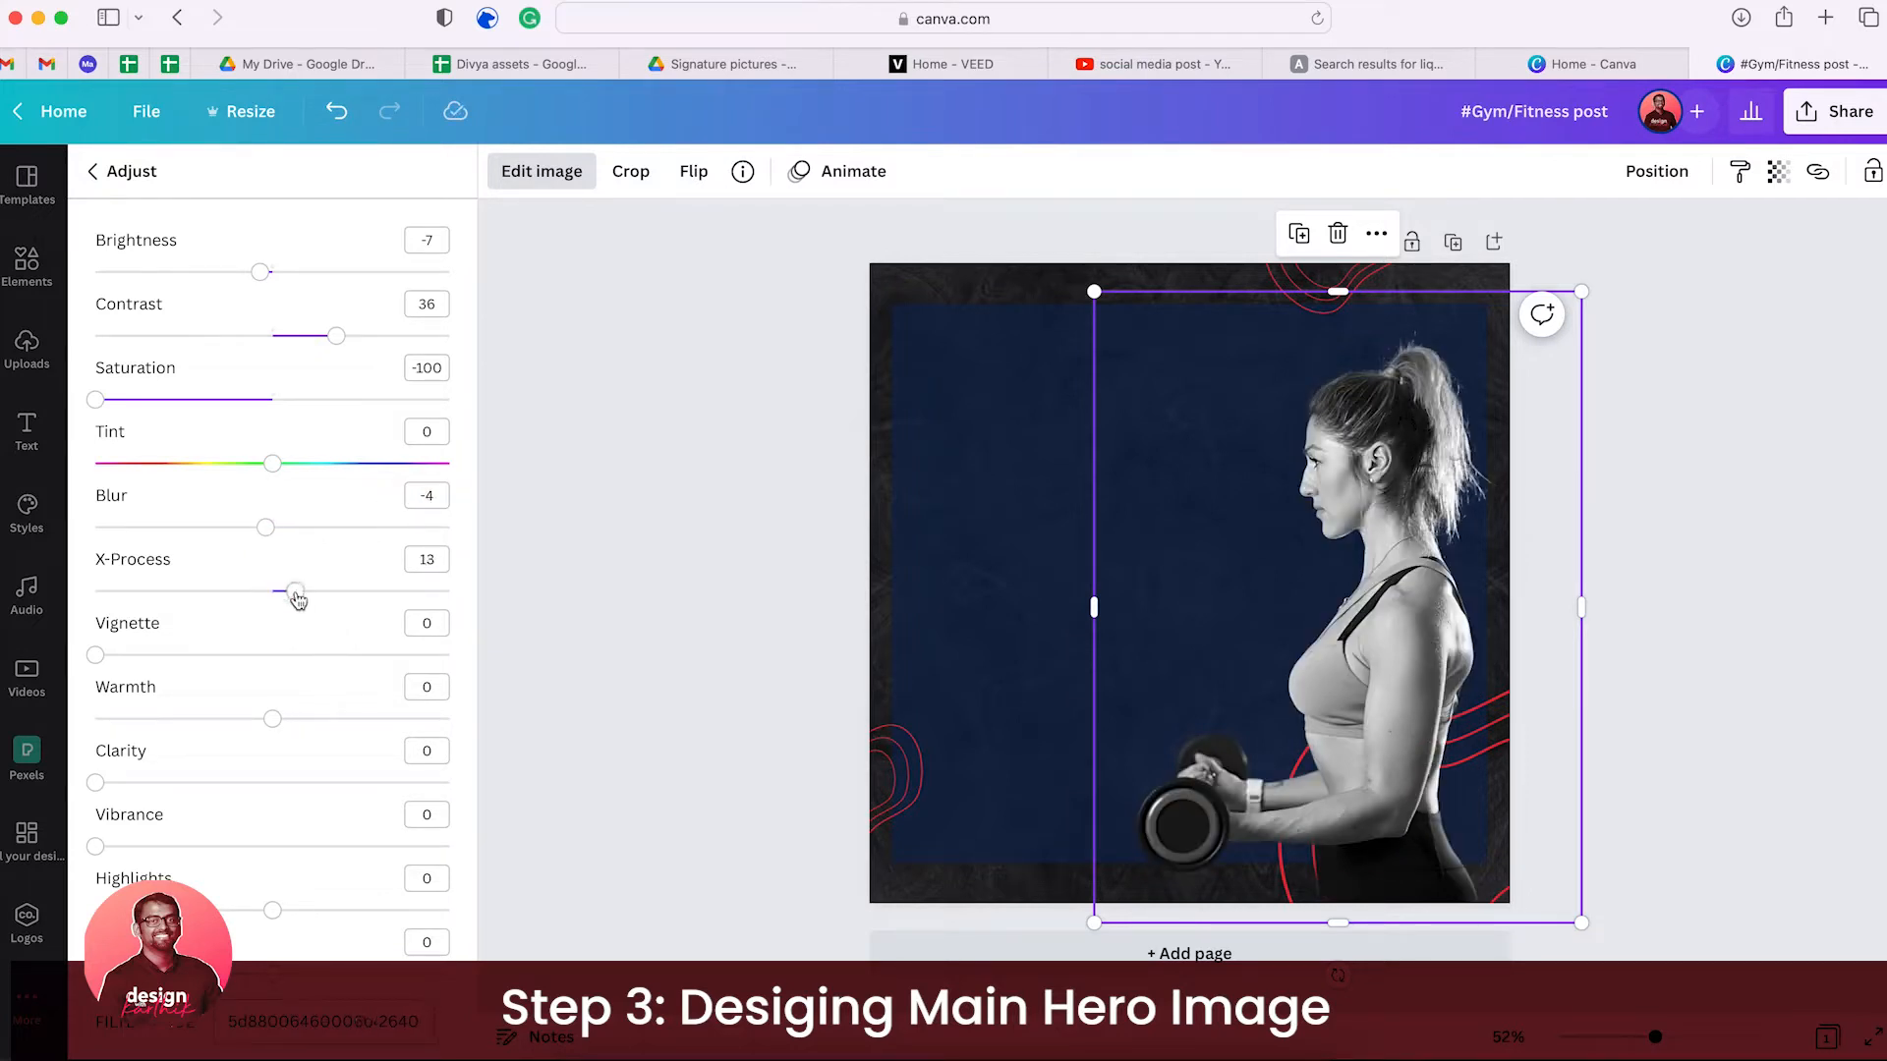
left_click(543, 678)
left_click(1808, 522)
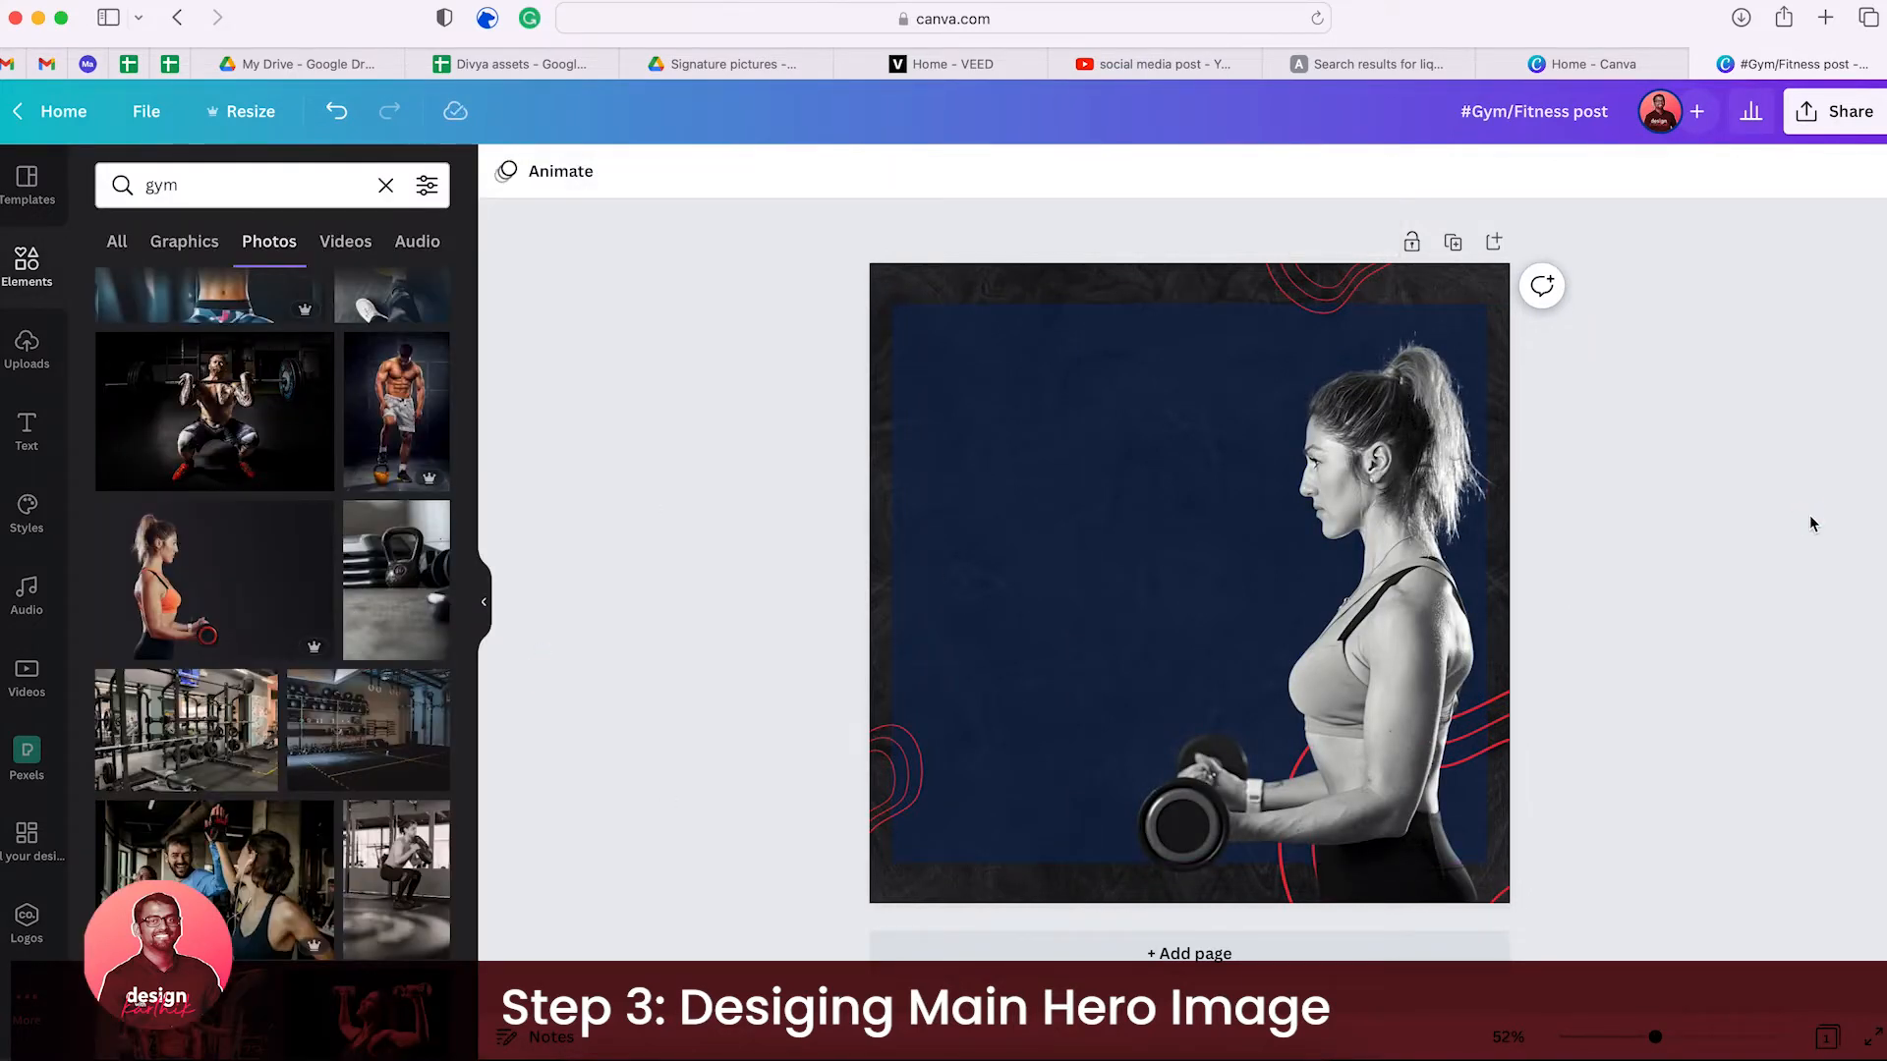
- Clear the gym search, then extend the navy rectangle to the page's left, upper and lower edges and narrow its right side to behind the woman
scroll(403, 859, "up", 15)
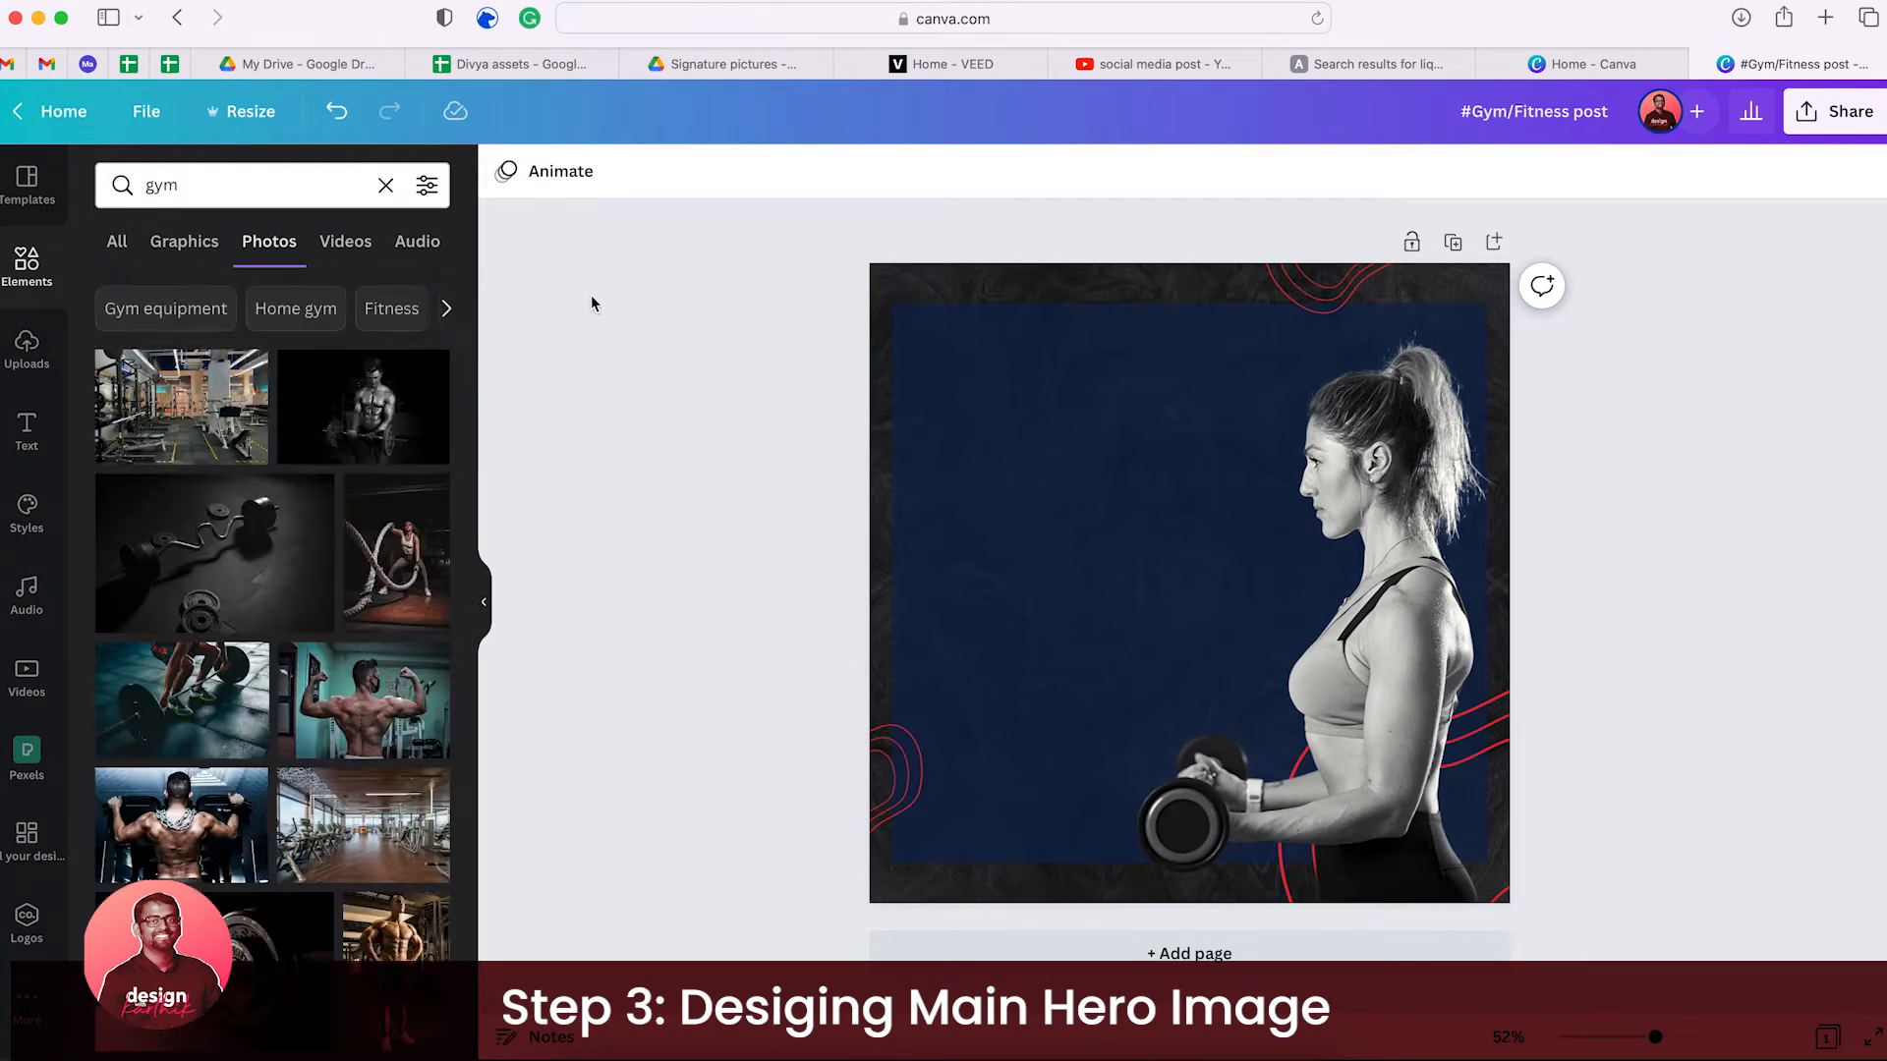
left_click(386, 185)
left_click(951, 388)
left_click_drag(895, 584, 869, 584)
left_click_drag(1486, 584, 1376, 584)
left_click_drag(1127, 303, 1125, 263)
left_click_drag(1123, 863, 1122, 902)
left_click(1706, 645)
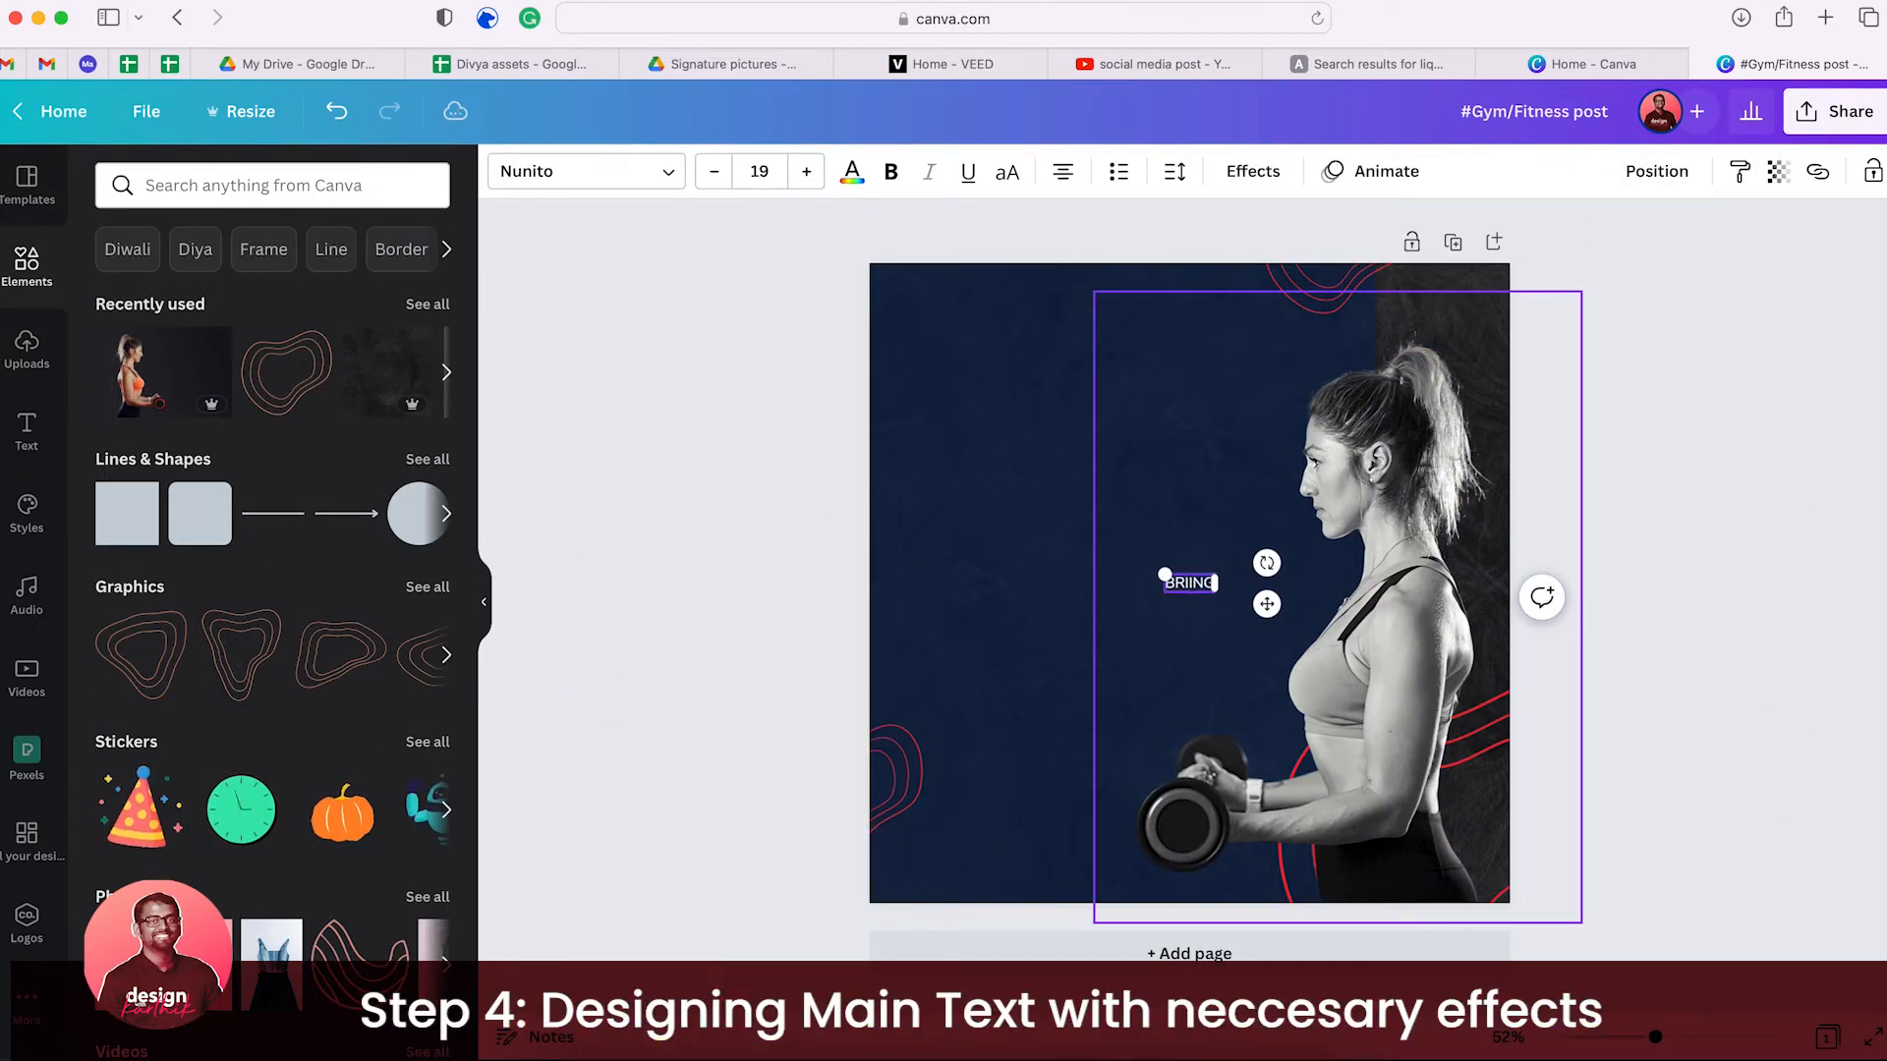
- Correct the text to "BRING", enlarge it, move it to the page's upper left and set its font to League Spartan
left_click_drag(1162, 571, 1125, 555)
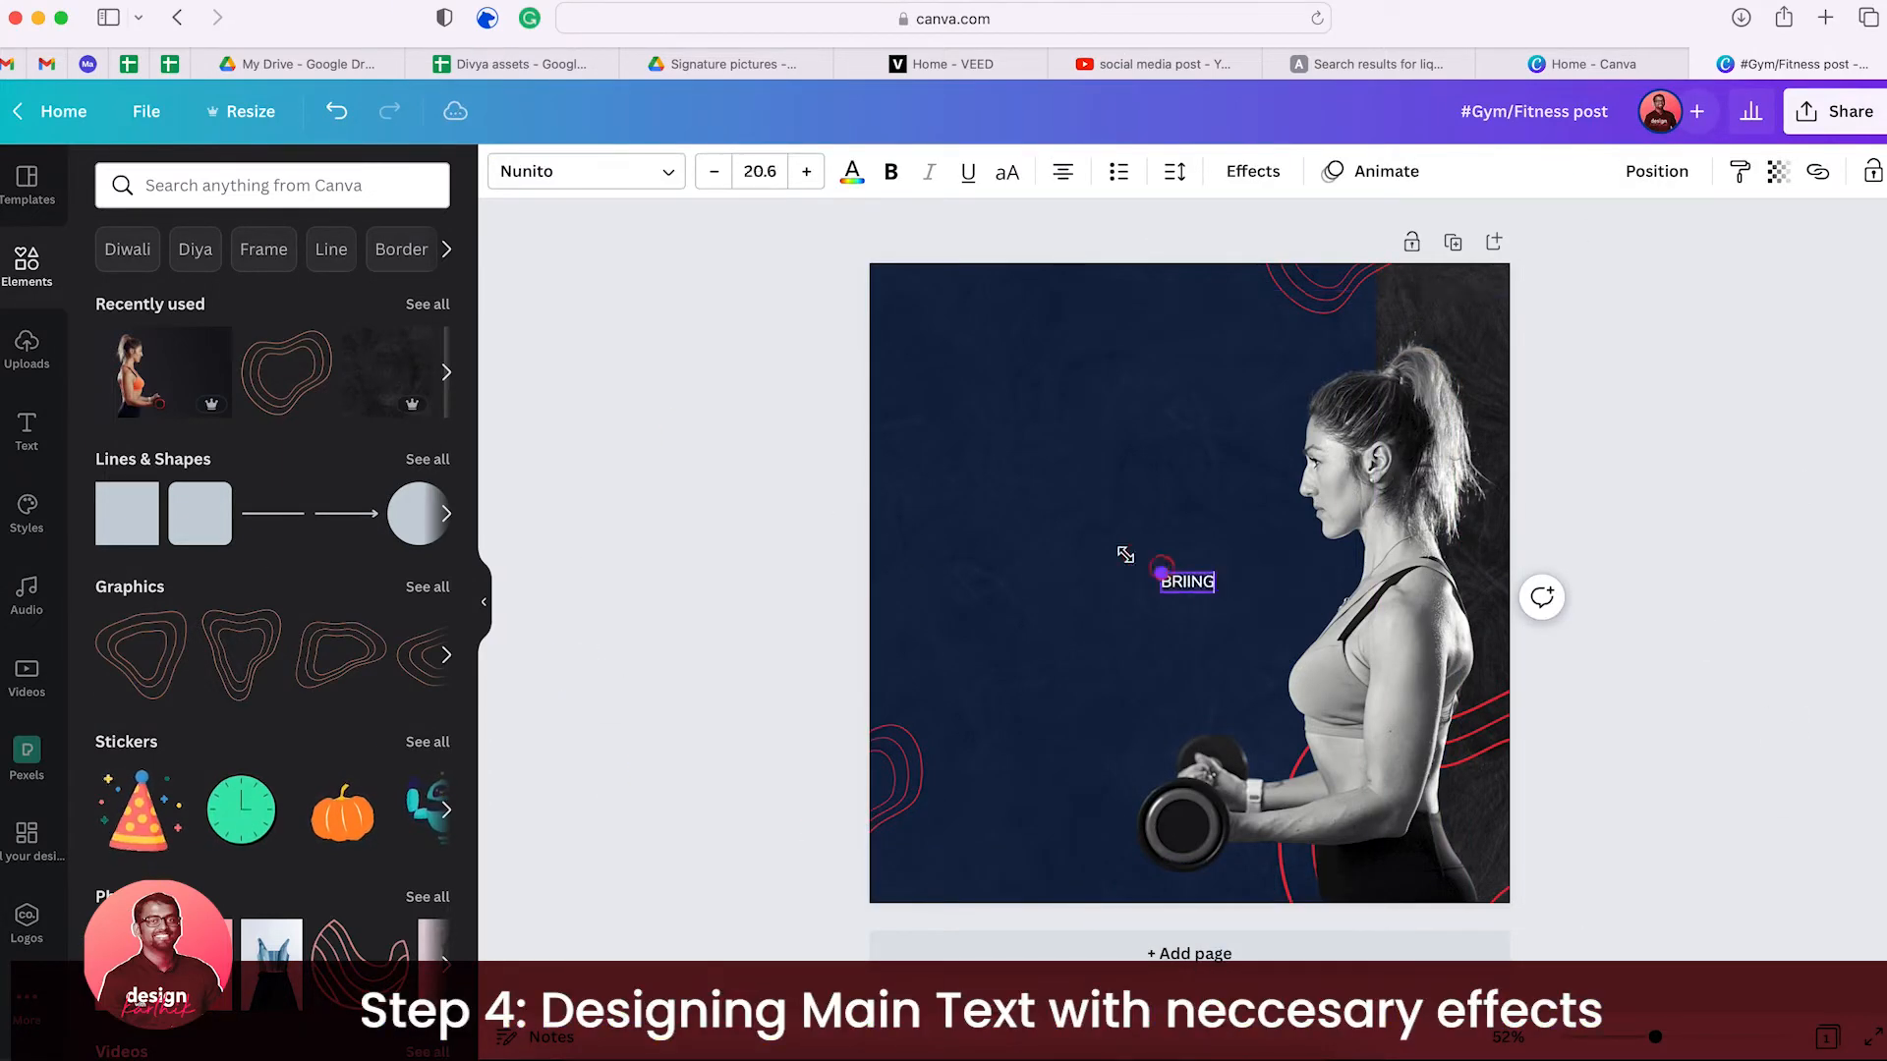
key("Escape")
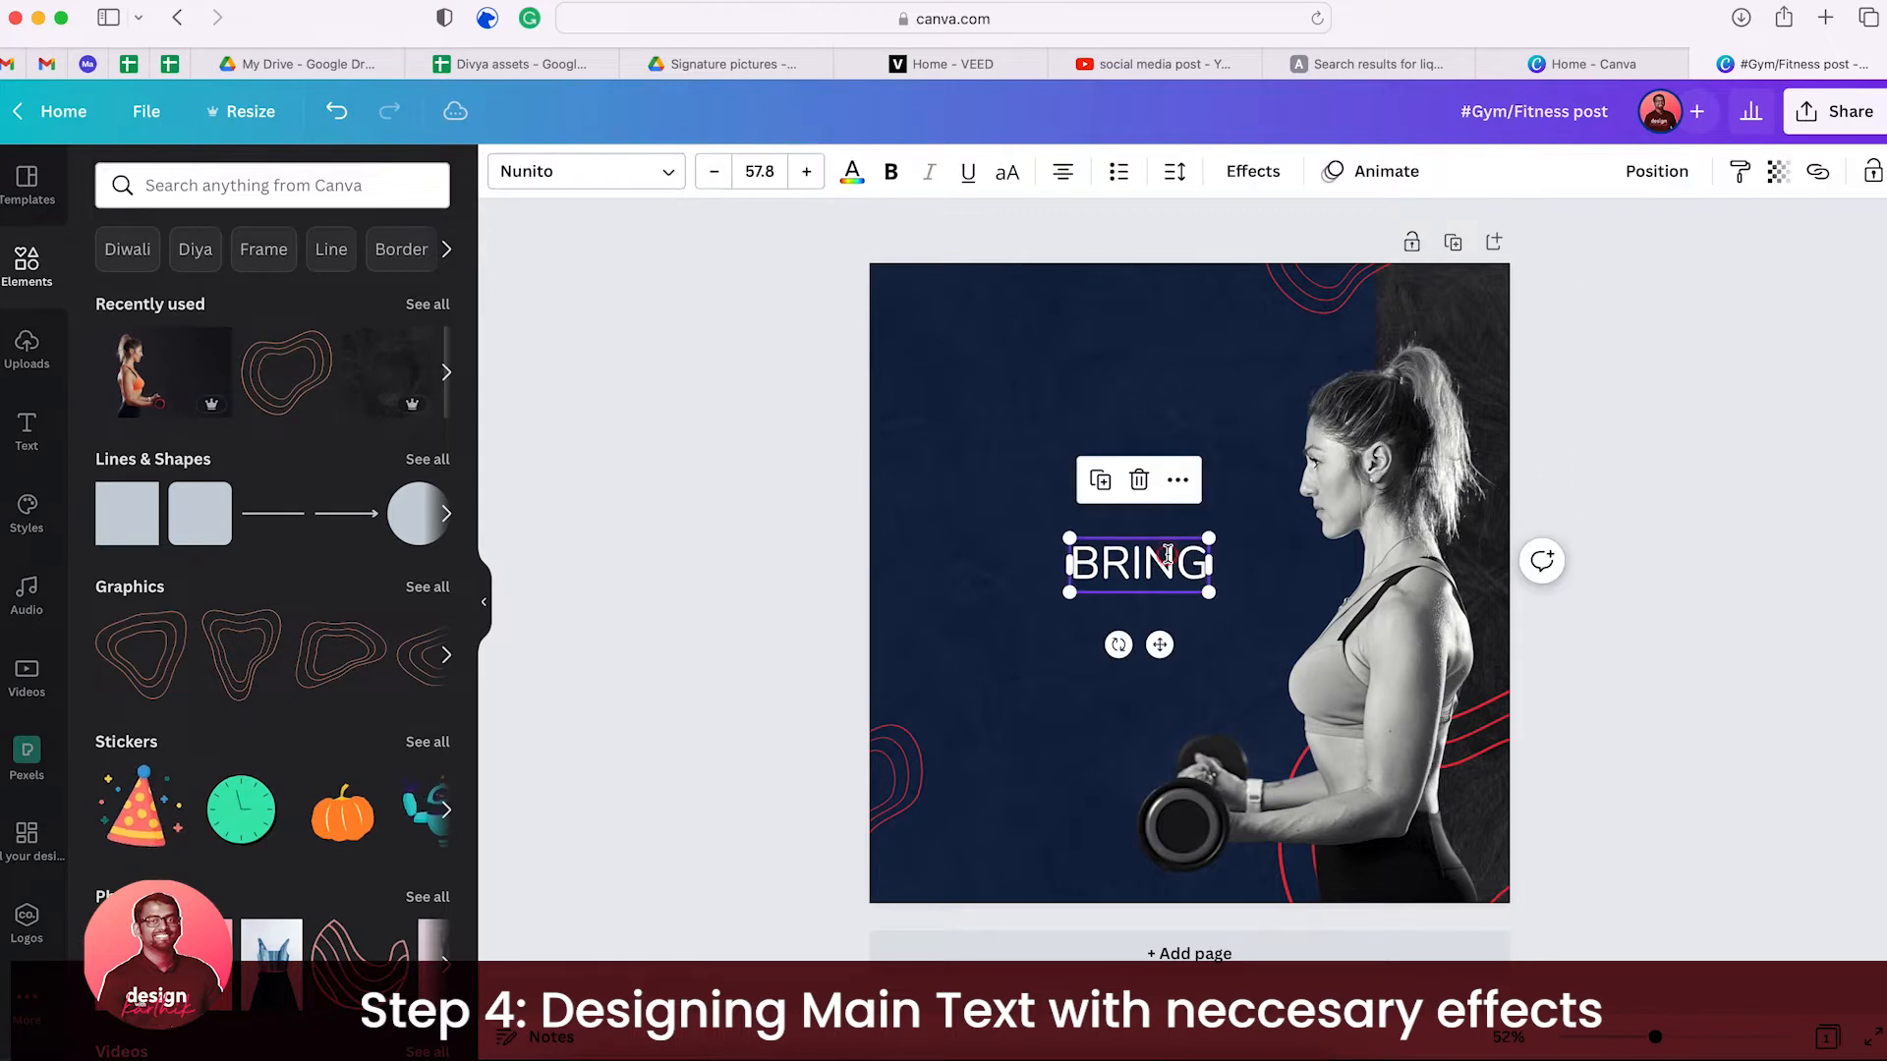
left_click_drag(1140, 563, 1032, 396)
left_click(668, 172)
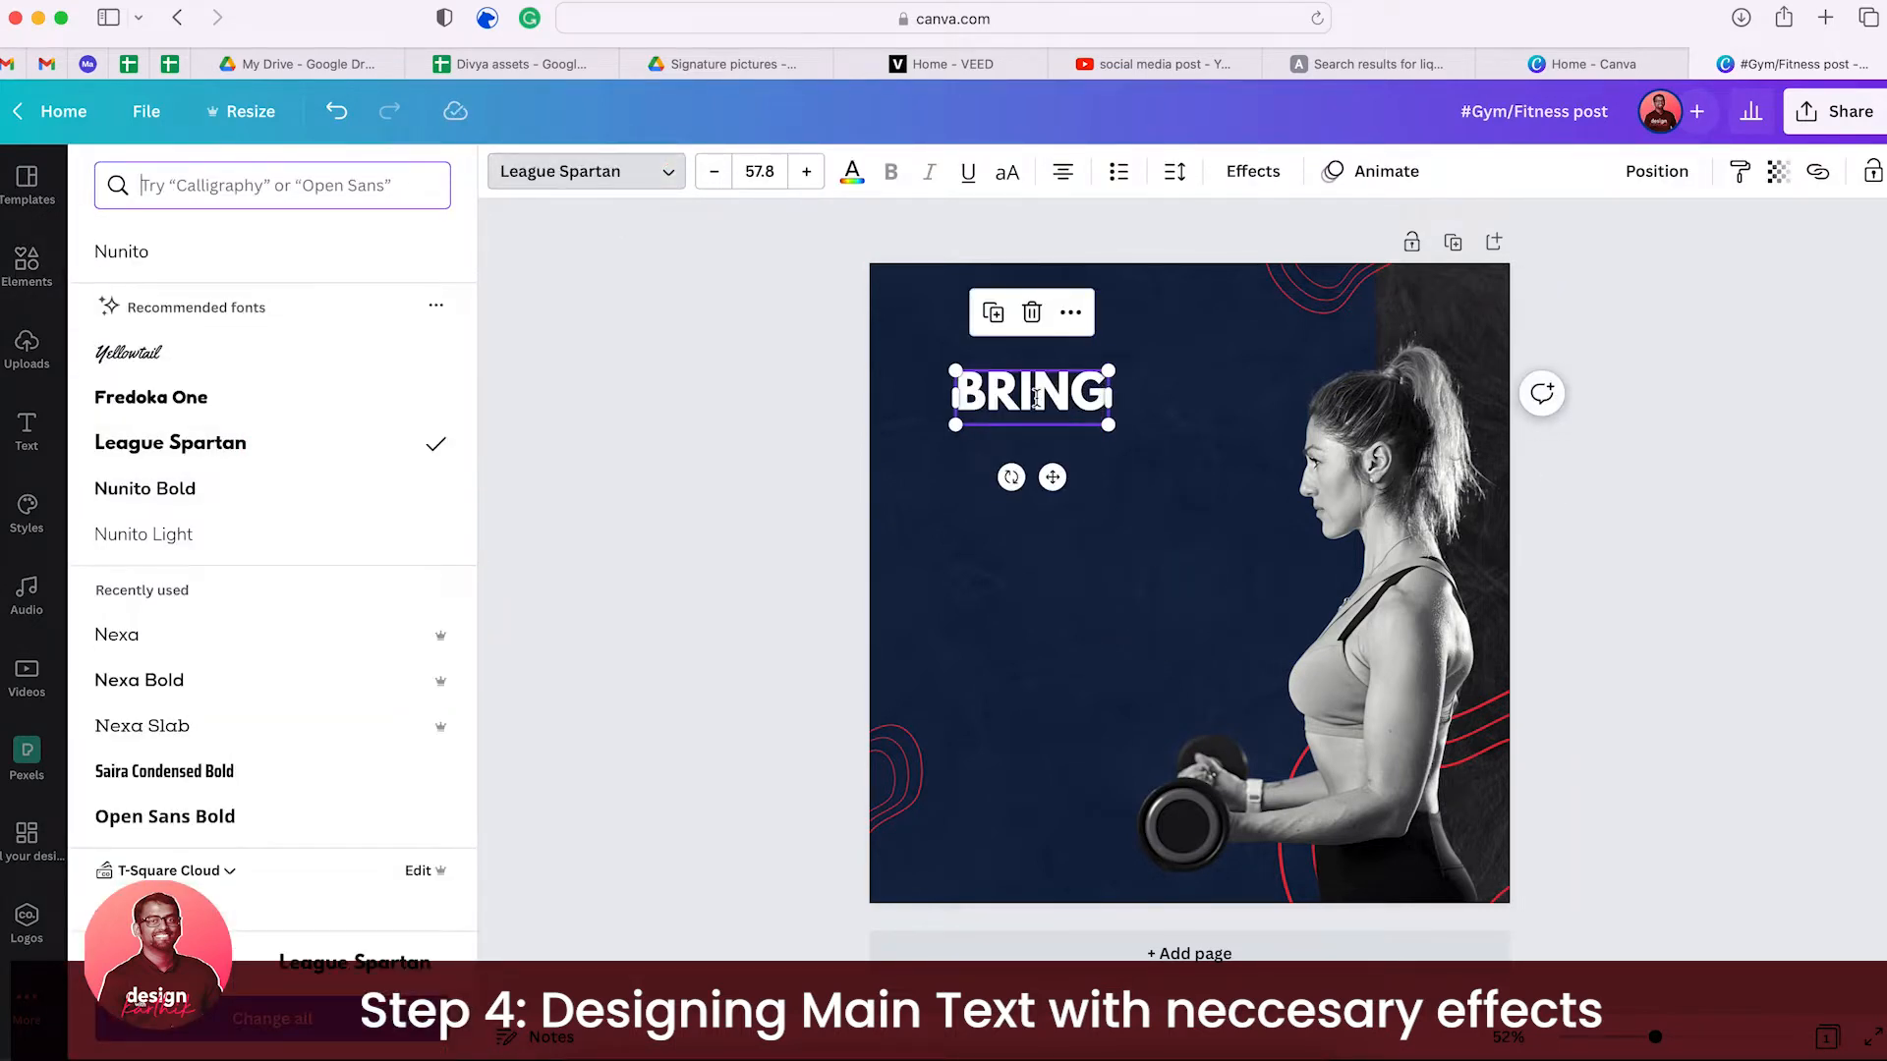
- Enlarge BRING to size 71.1 and add a copy beneath it reading "BACK YOUR", scaled down to size 44.7
left_click_drag(1108, 371, 1065, 502)
left_click(1133, 443)
left_click(1065, 390)
double_click(1065, 502)
type("BACK YOUR")
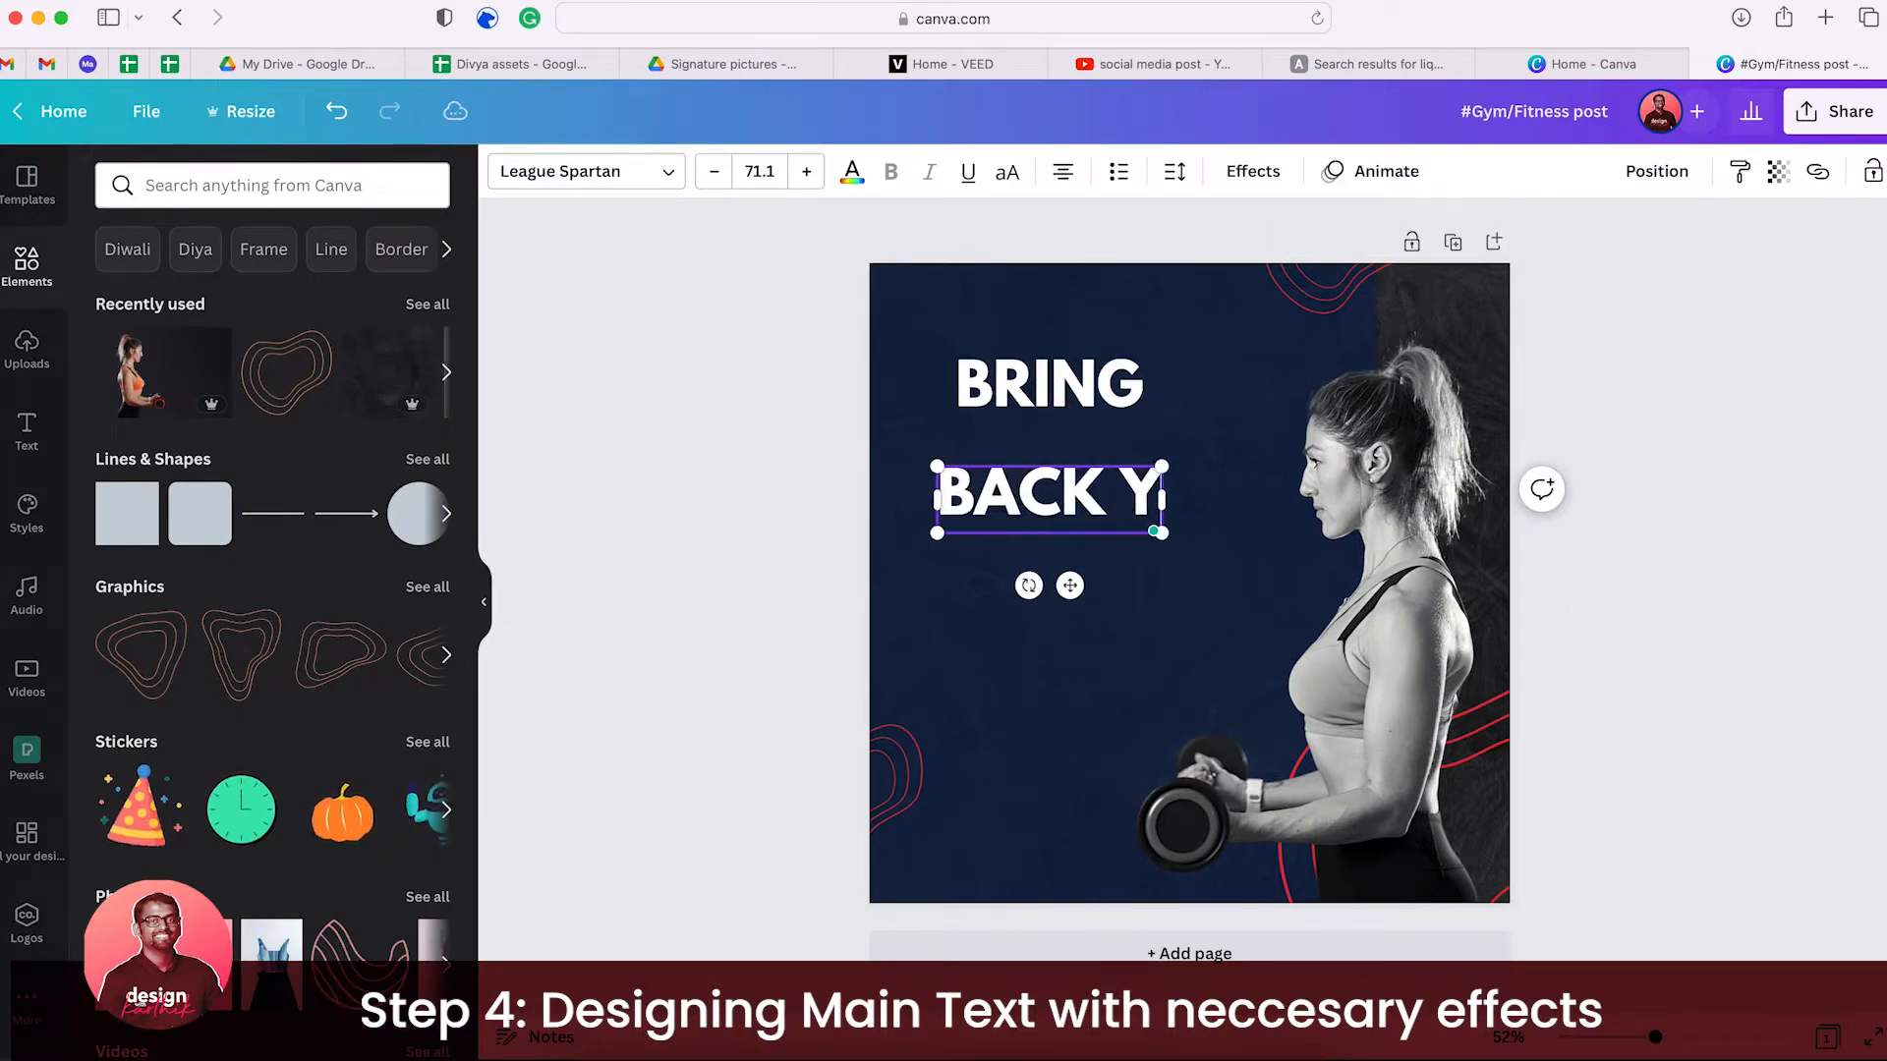
left_click_drag(1226, 465, 1161, 479, "alt")
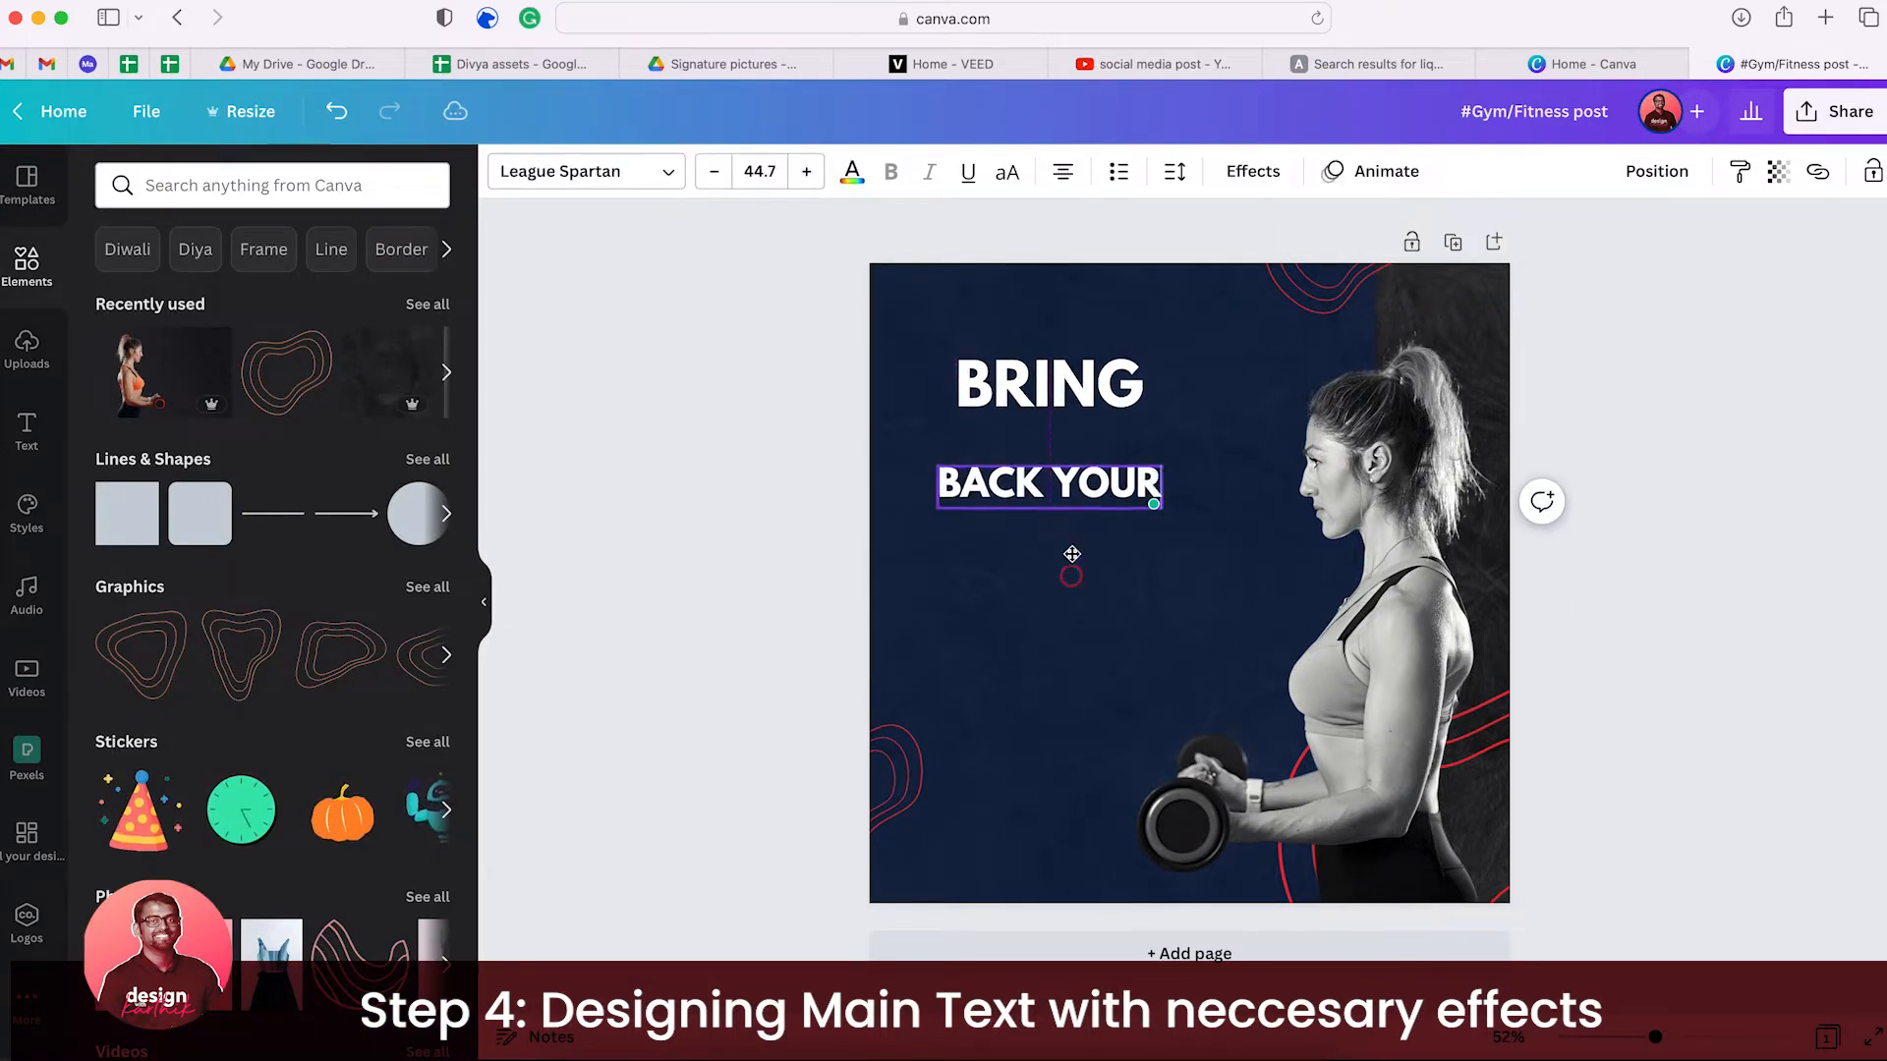
- Move BACK YOUR close under BRING and add a larger copy reading "SHAPE" beneath, all aligned to the same left edge
left_click_drag(1070, 566, 1091, 521)
left_click(1052, 385)
left_click_drag(1051, 385, 1276, 434, "alt")
double_click(1049, 527)
type("SHAPE")
left_click_drag(1200, 505, 1200, 515)
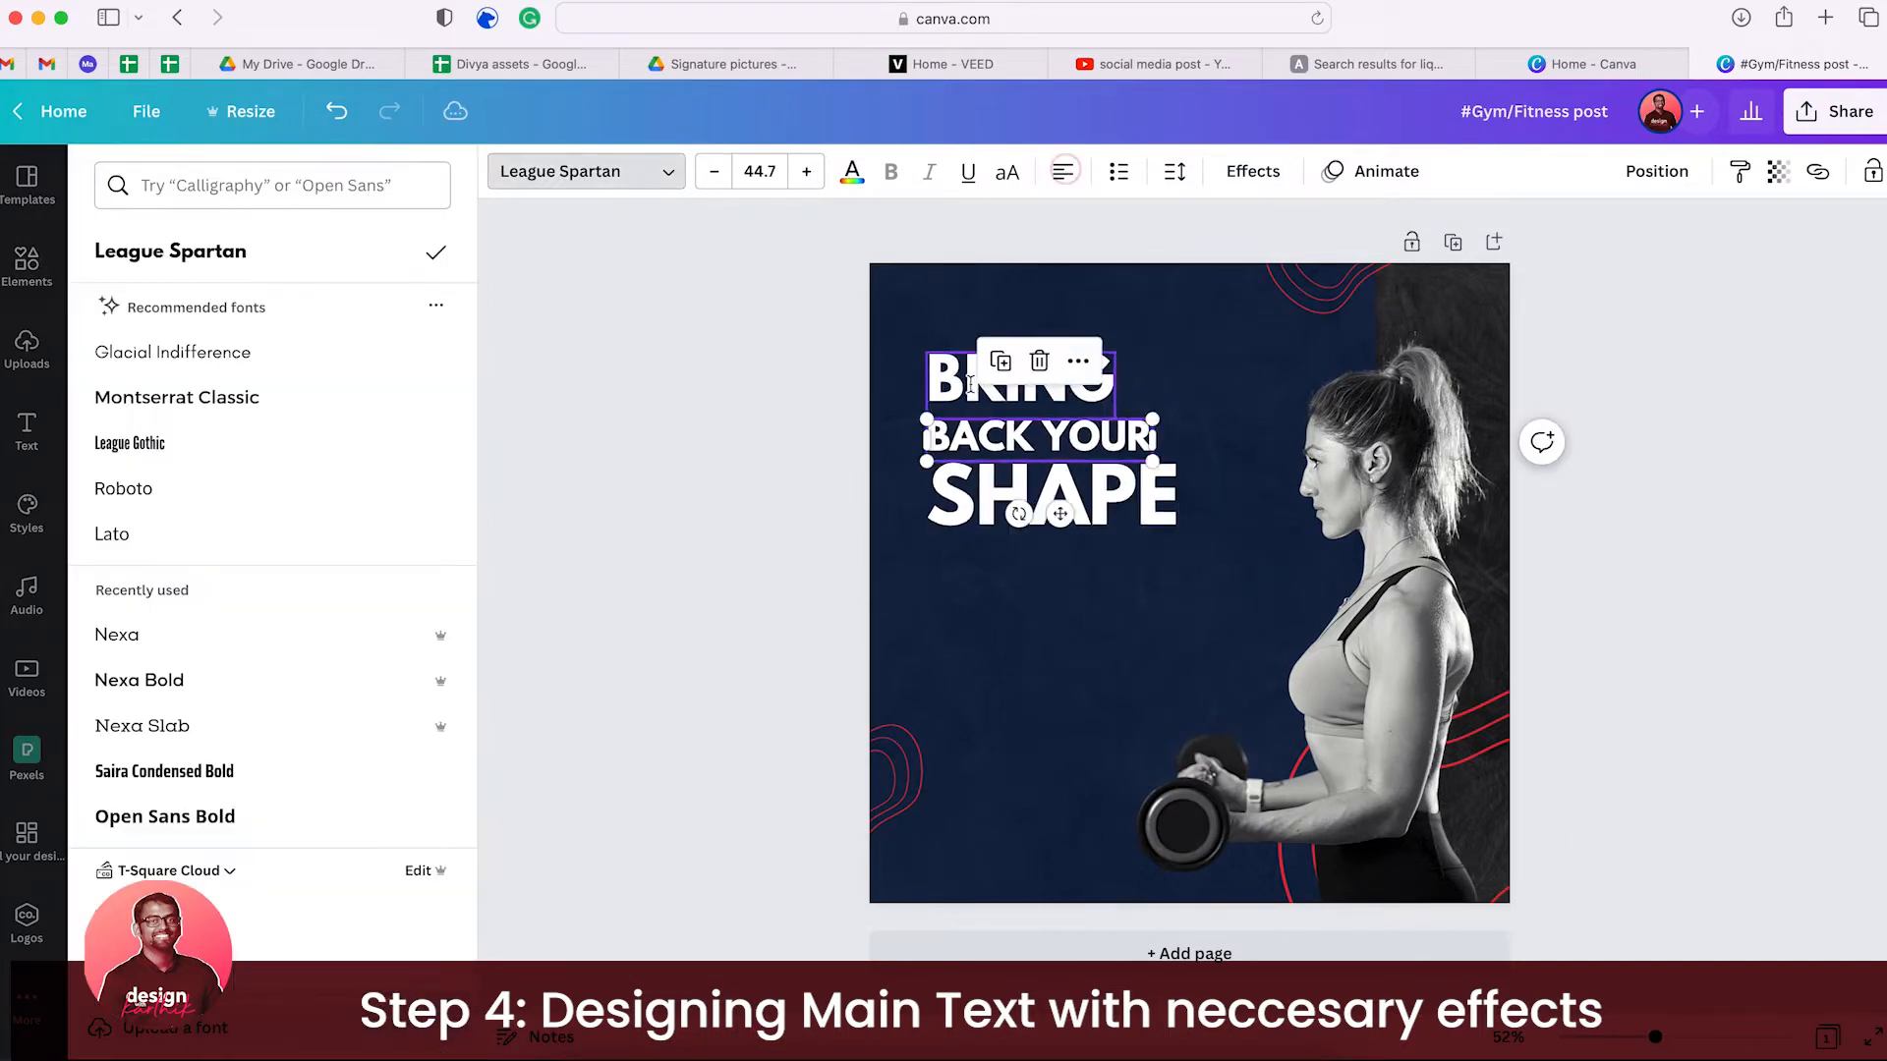
- Apply the Hollow effect with thickness 50 to SHAPE and enlarge the text to size 115
left_click(970, 385)
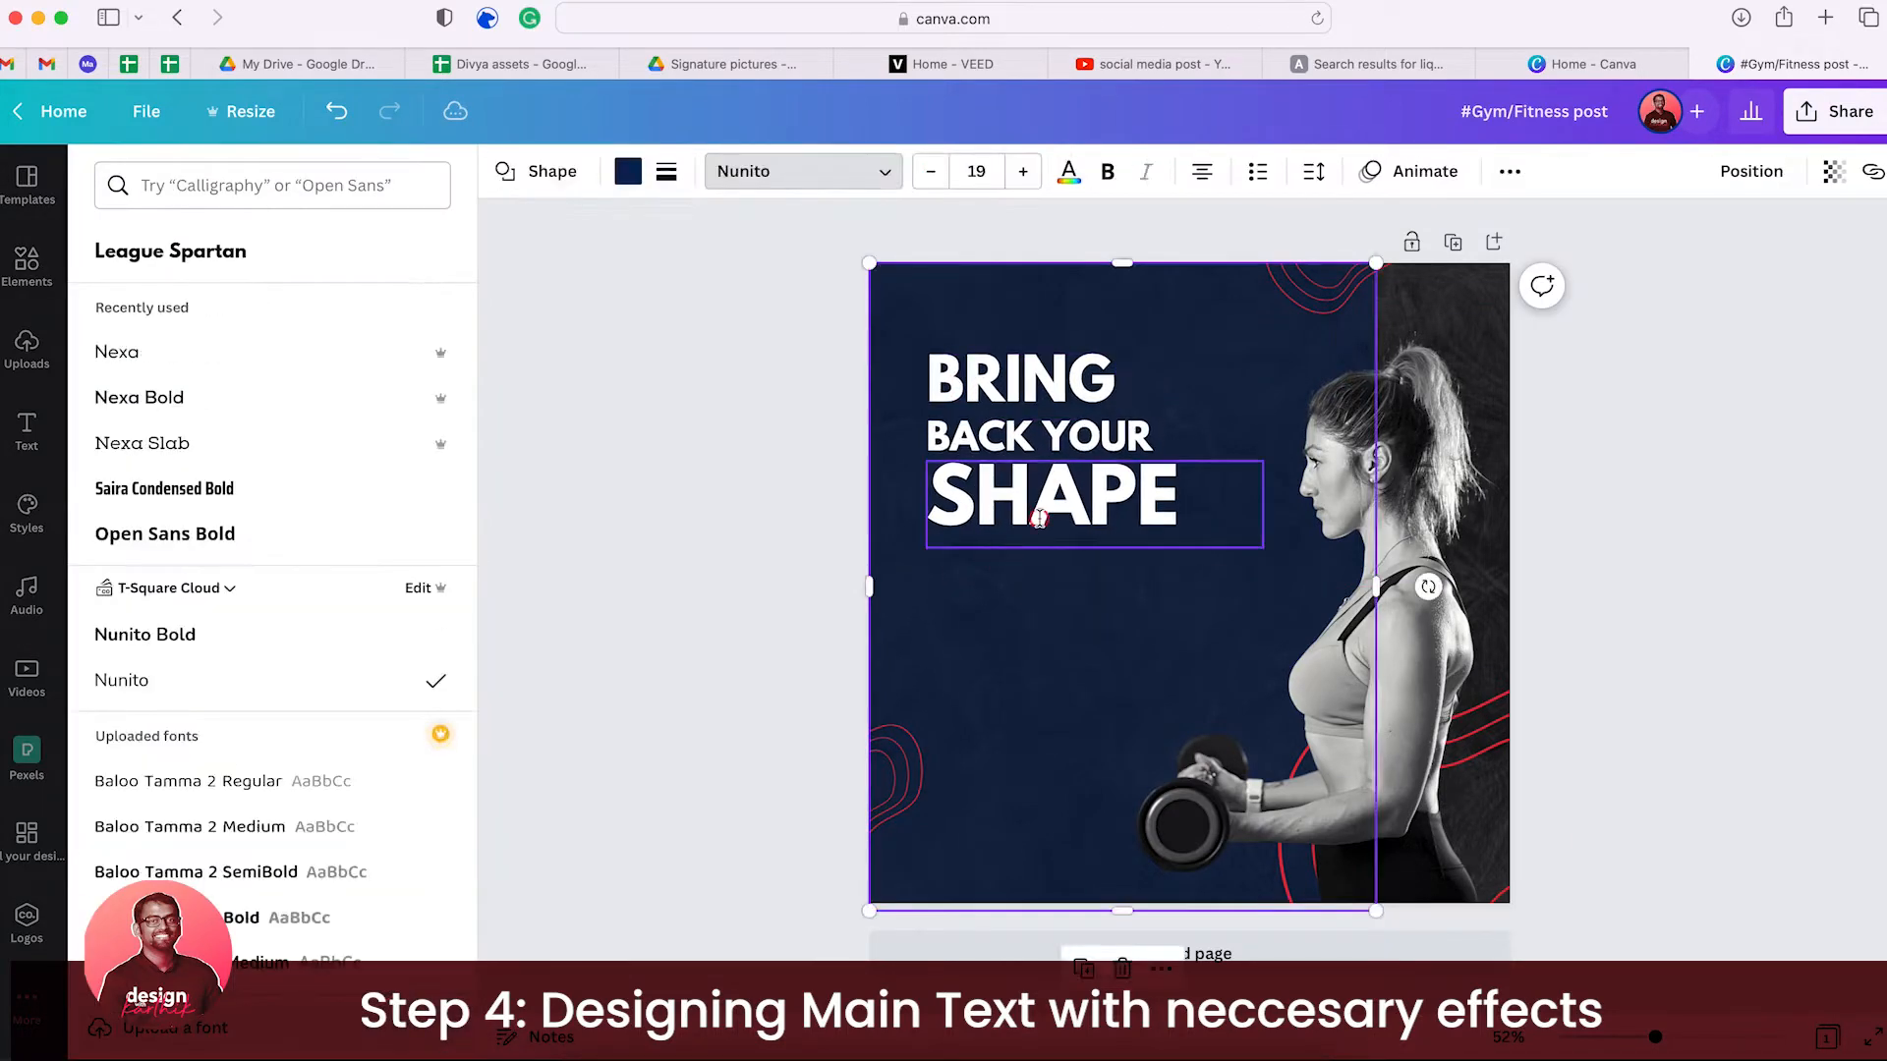
left_click(1266, 177)
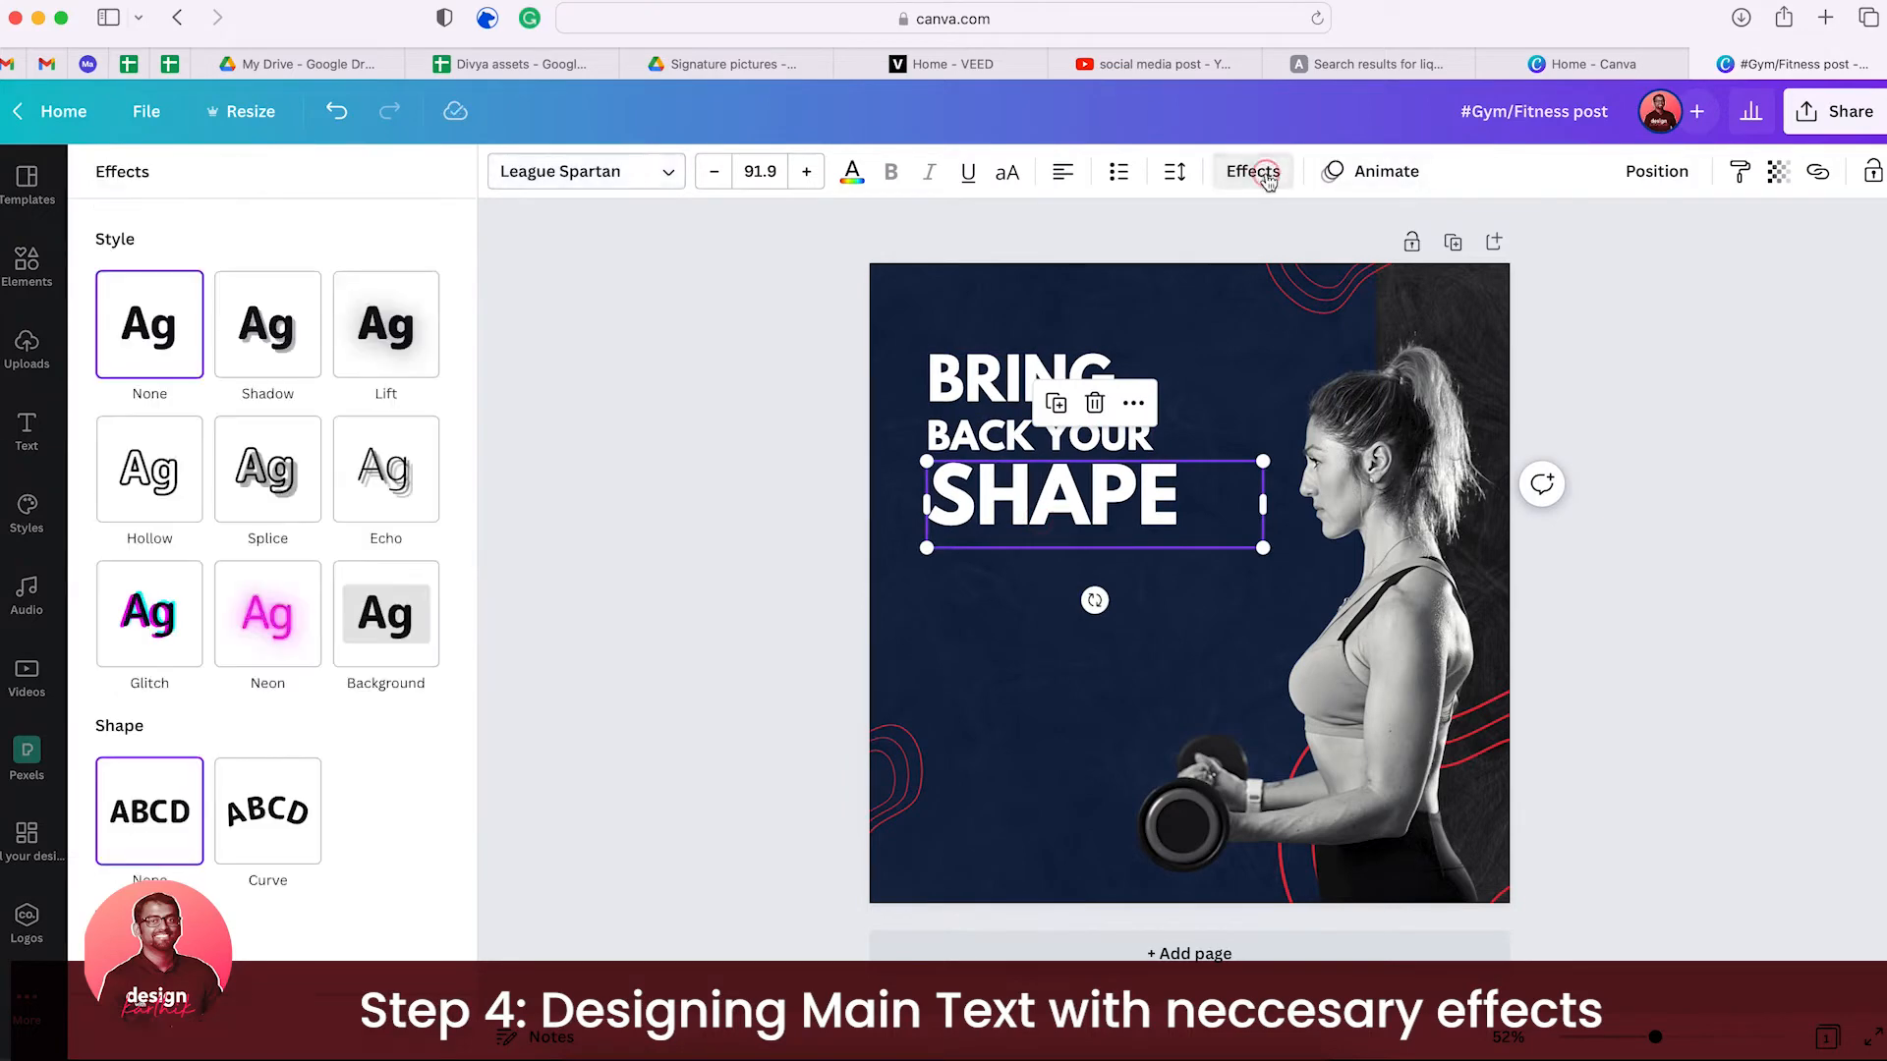
left_click(147, 509)
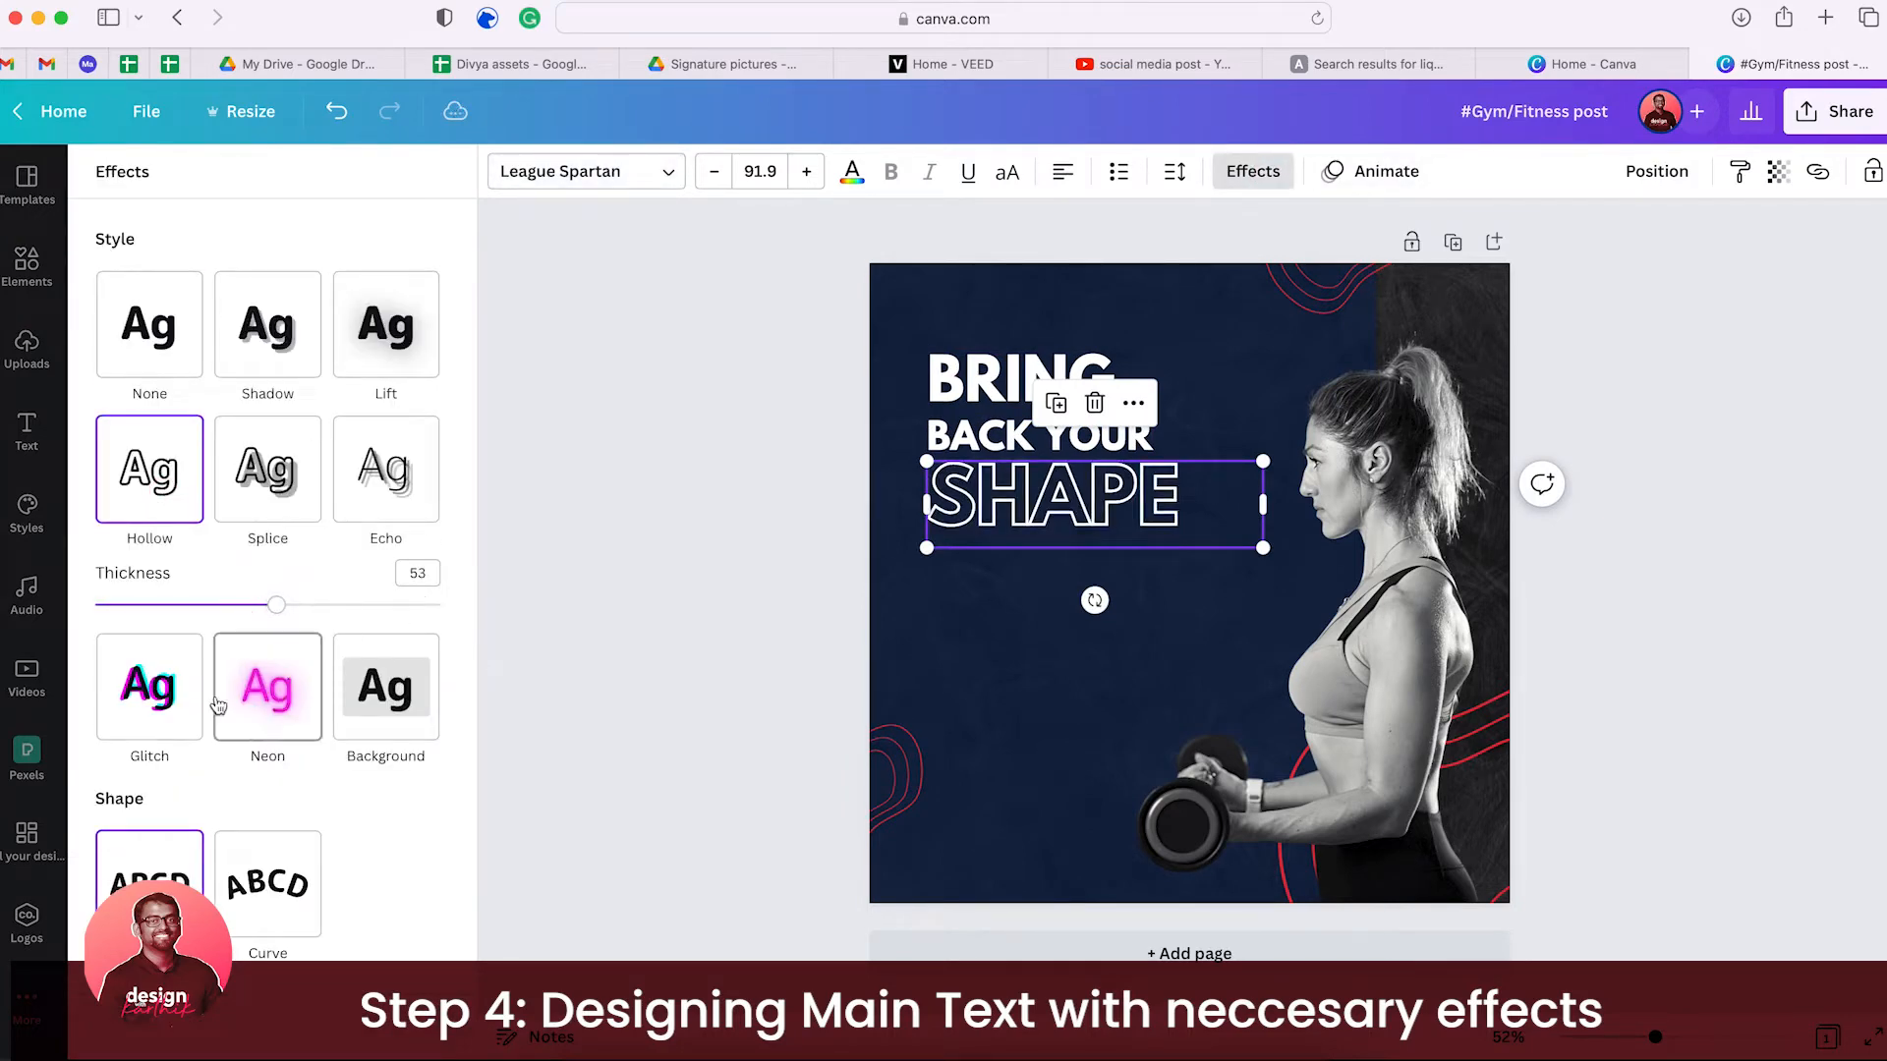
left_click(127, 732)
key("super+z")
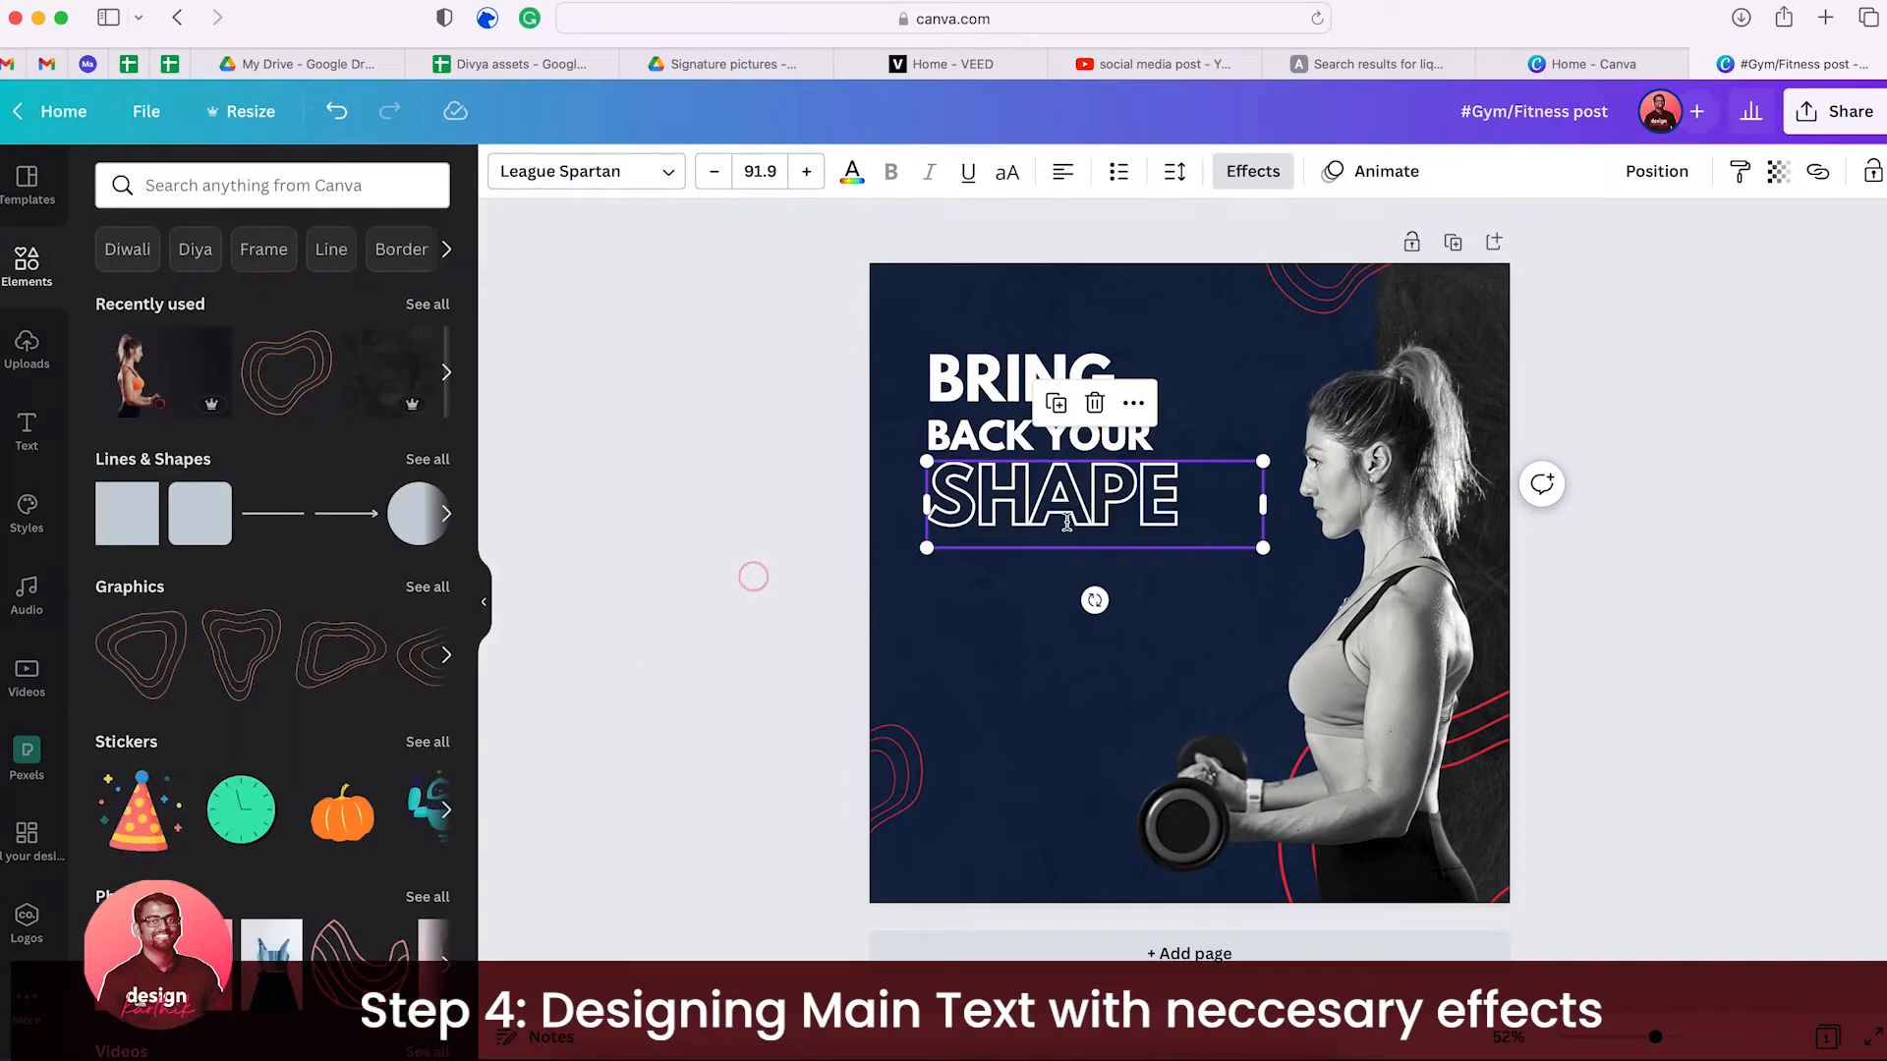
left_click_drag(1067, 522, 1067, 534)
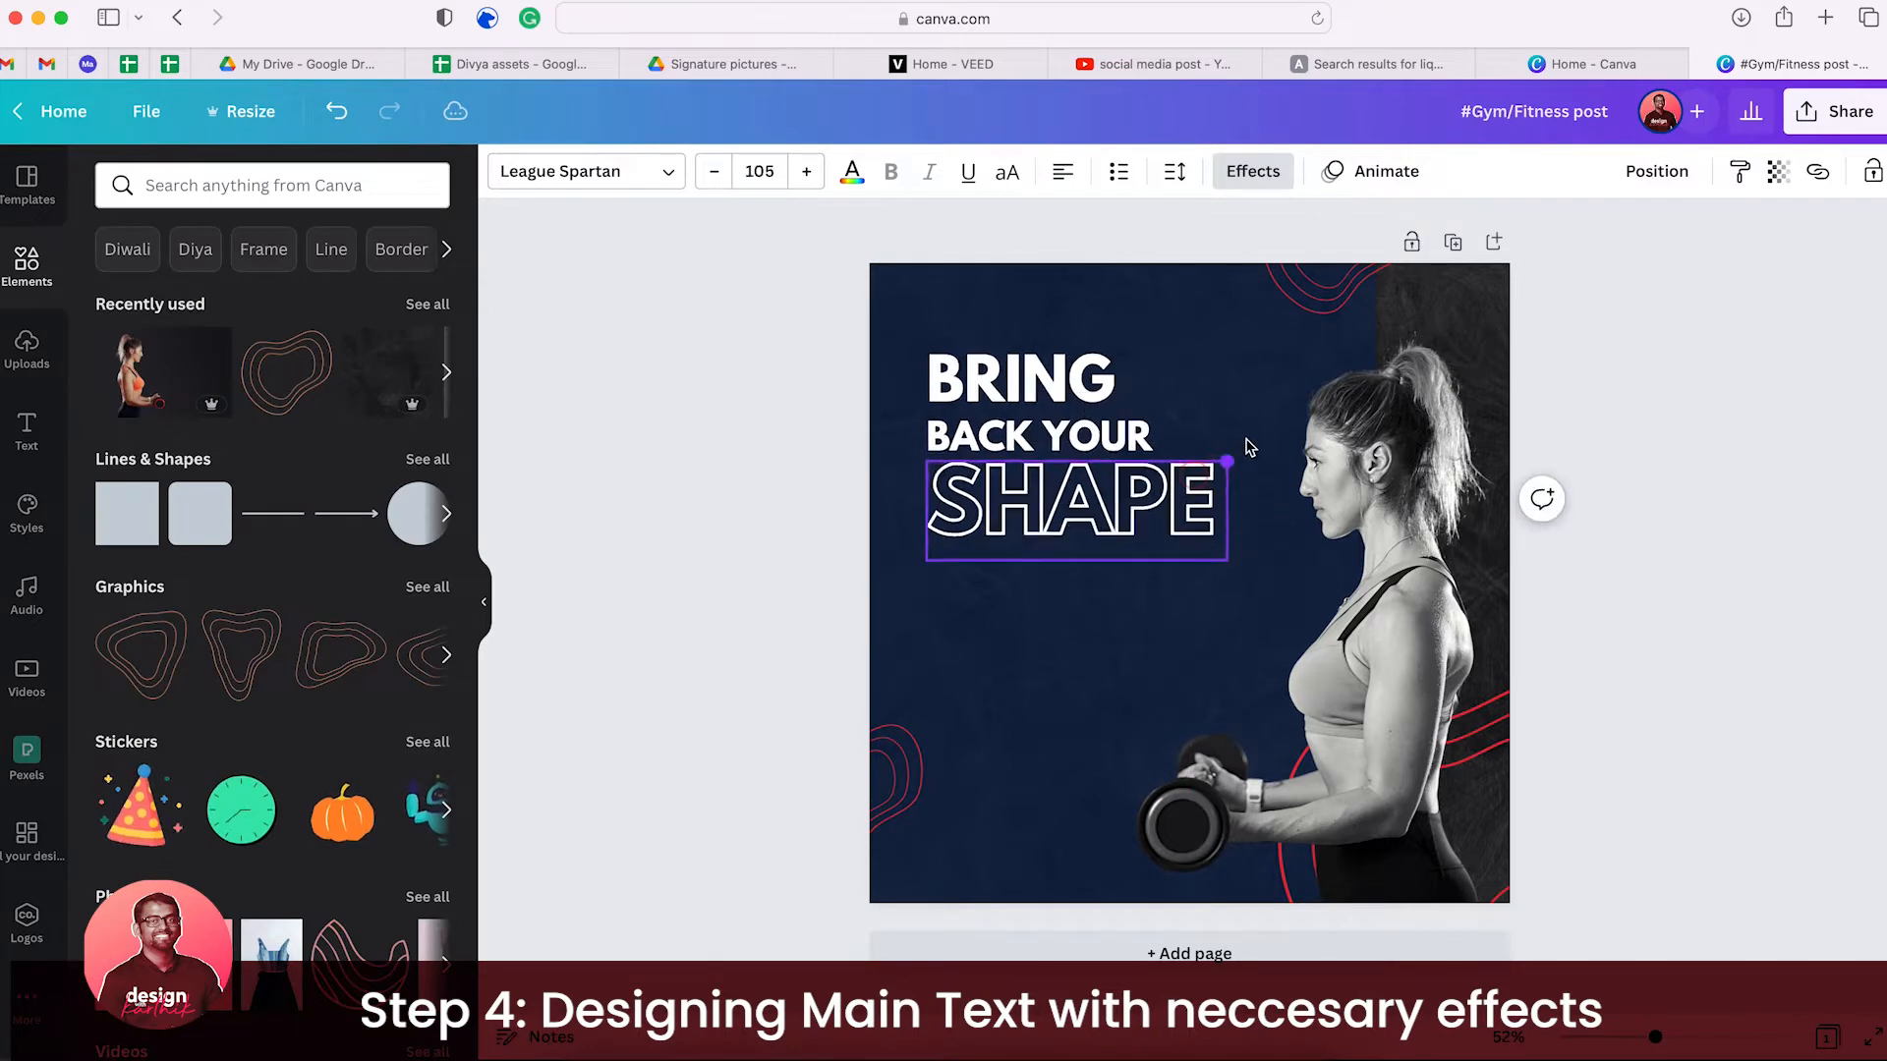
left_click(1258, 161)
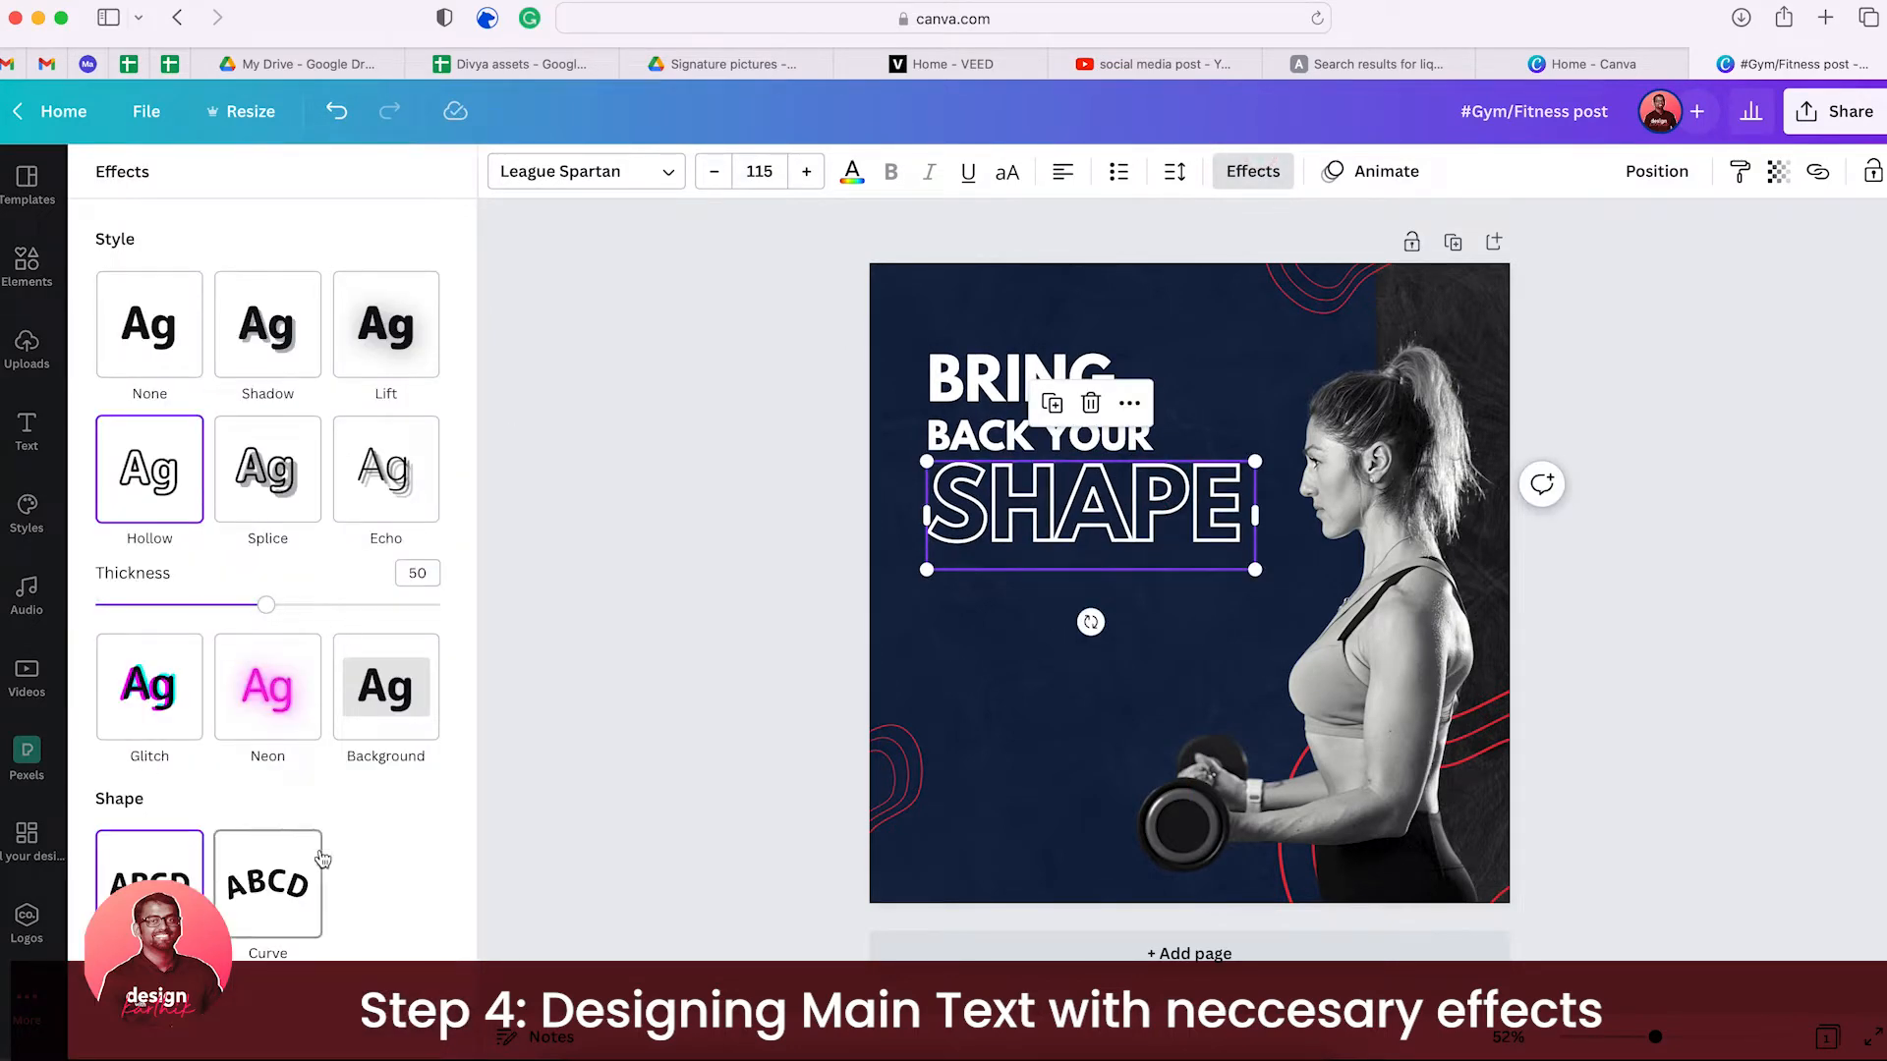
left_click(726, 734)
- Duplicate the hollow SHAPE text just below itself and give the copy a Neon effect with intensity 80
left_click(1019, 580)
left_click(1052, 520)
key("super+d")
left_click_drag(1062, 521, 1061, 610)
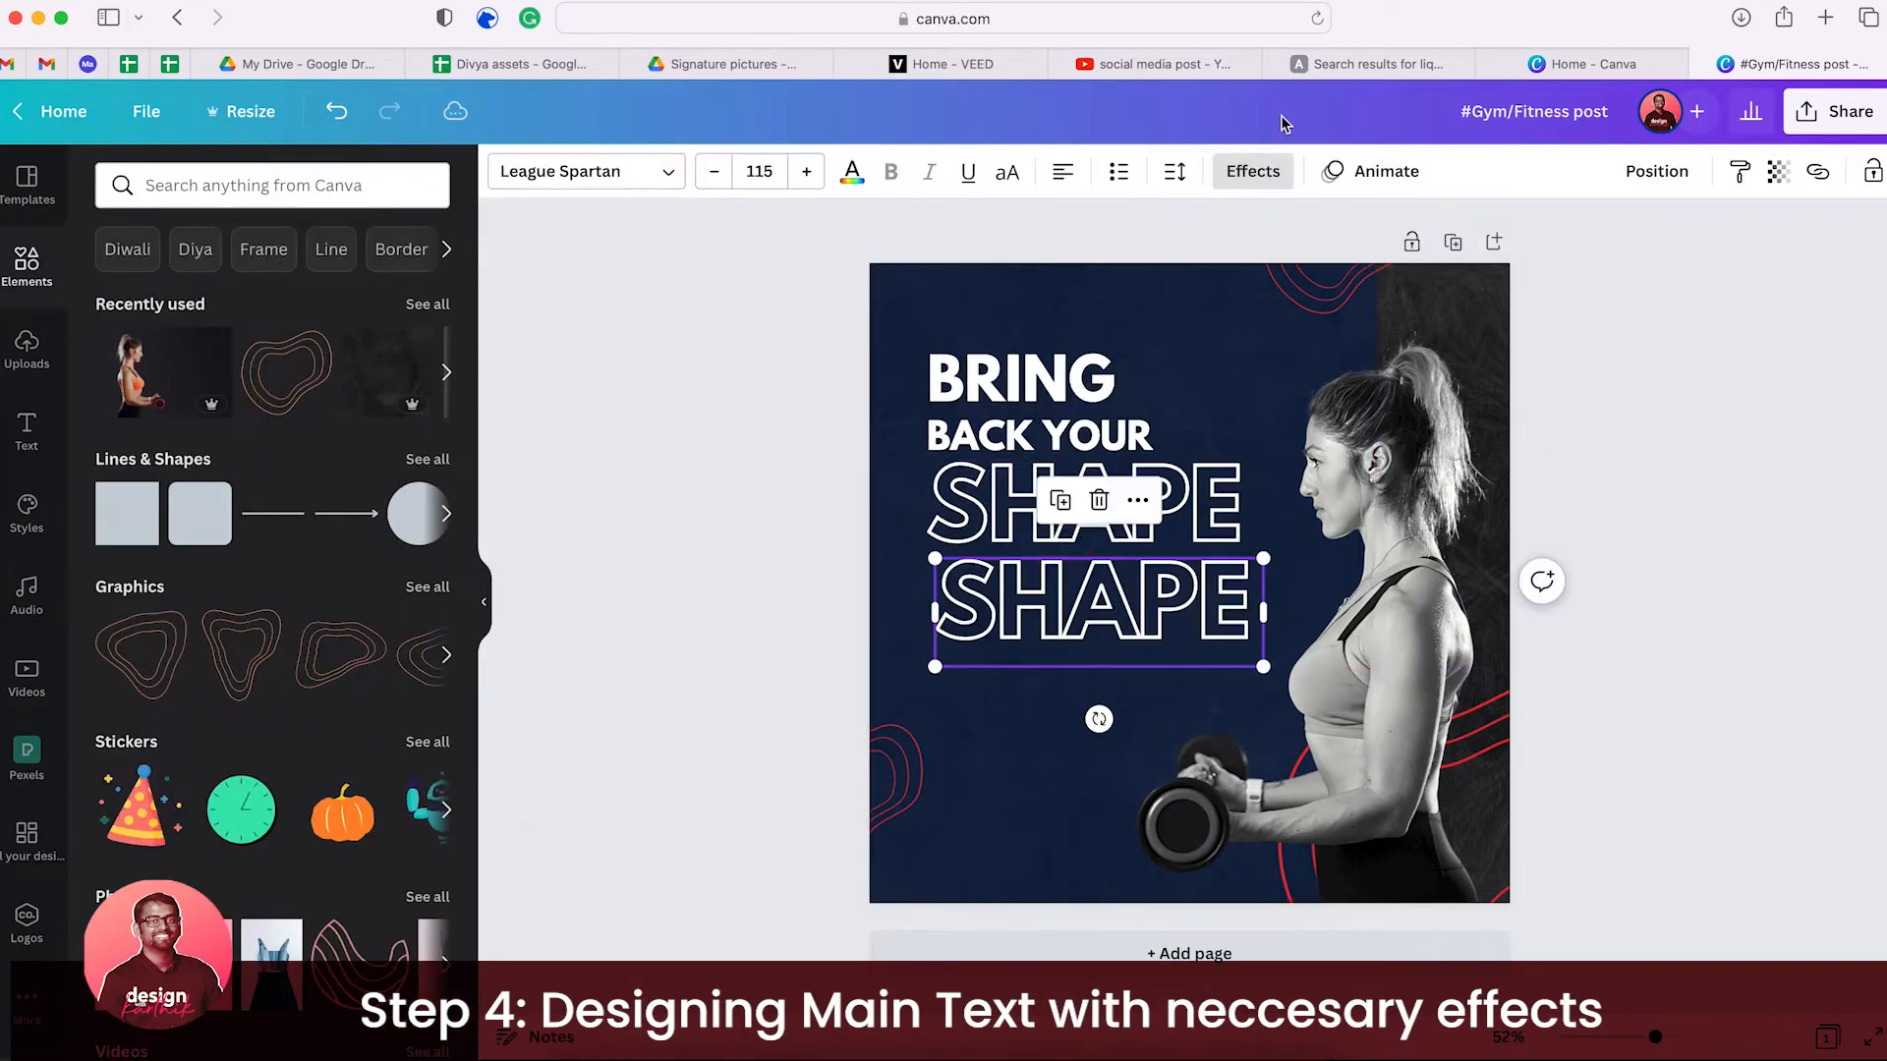
left_click(1253, 171)
left_click(263, 629)
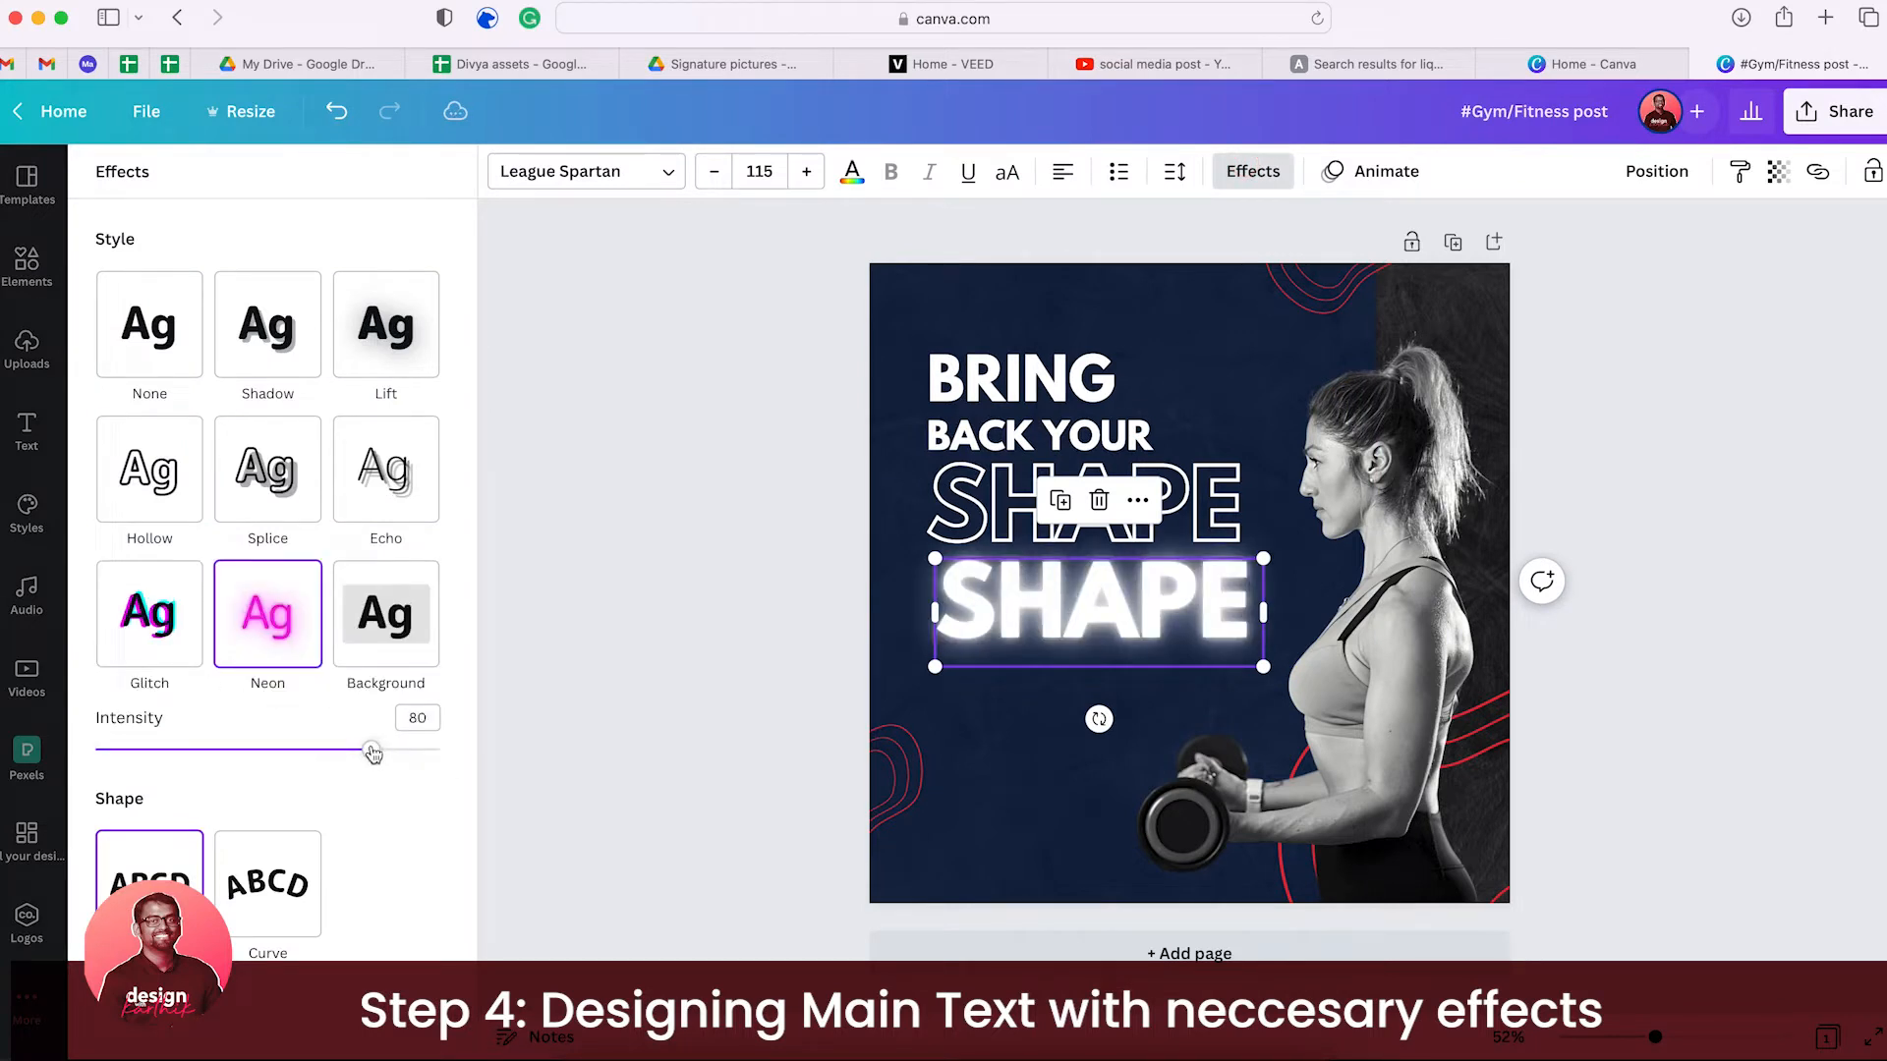
- Colour the neon SHAPE text with the document's red and place it over the hollow SHAPE text
left_click(857, 173)
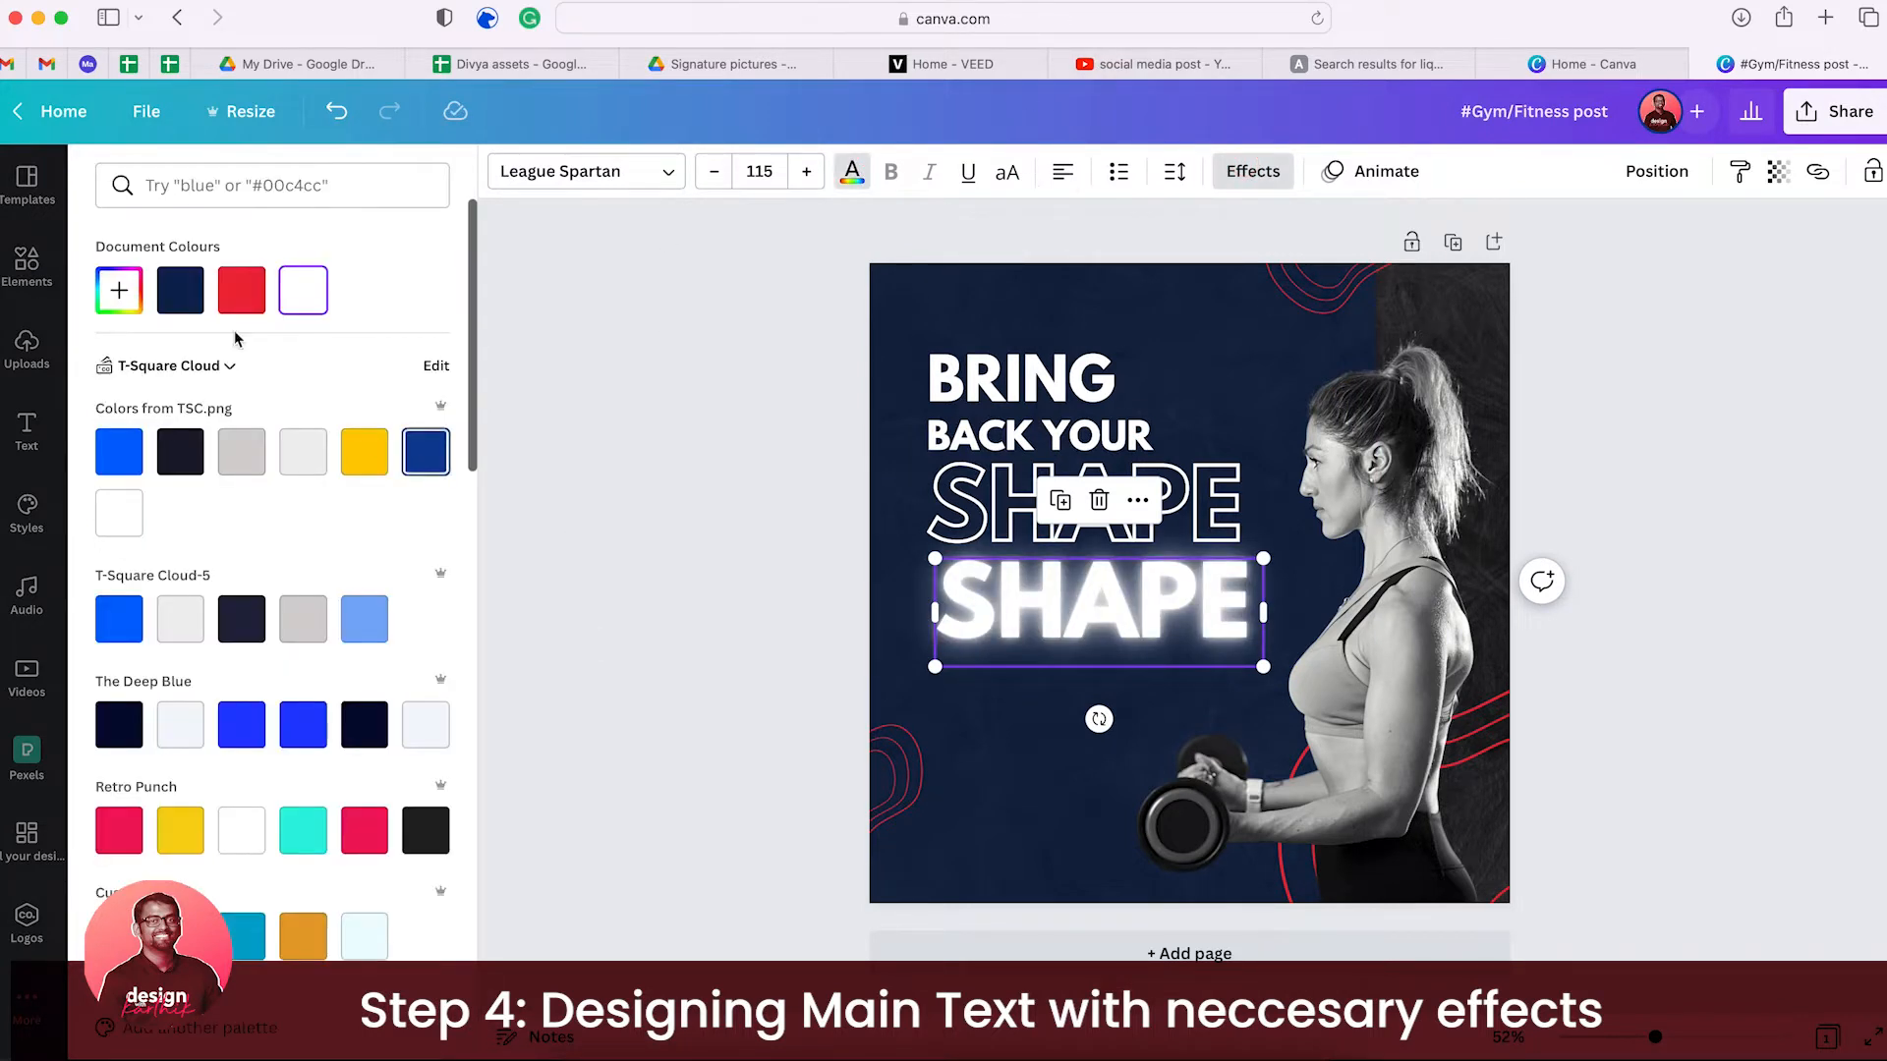
left_click(365, 457)
left_click(242, 291)
left_click_drag(1098, 601, 1099, 503)
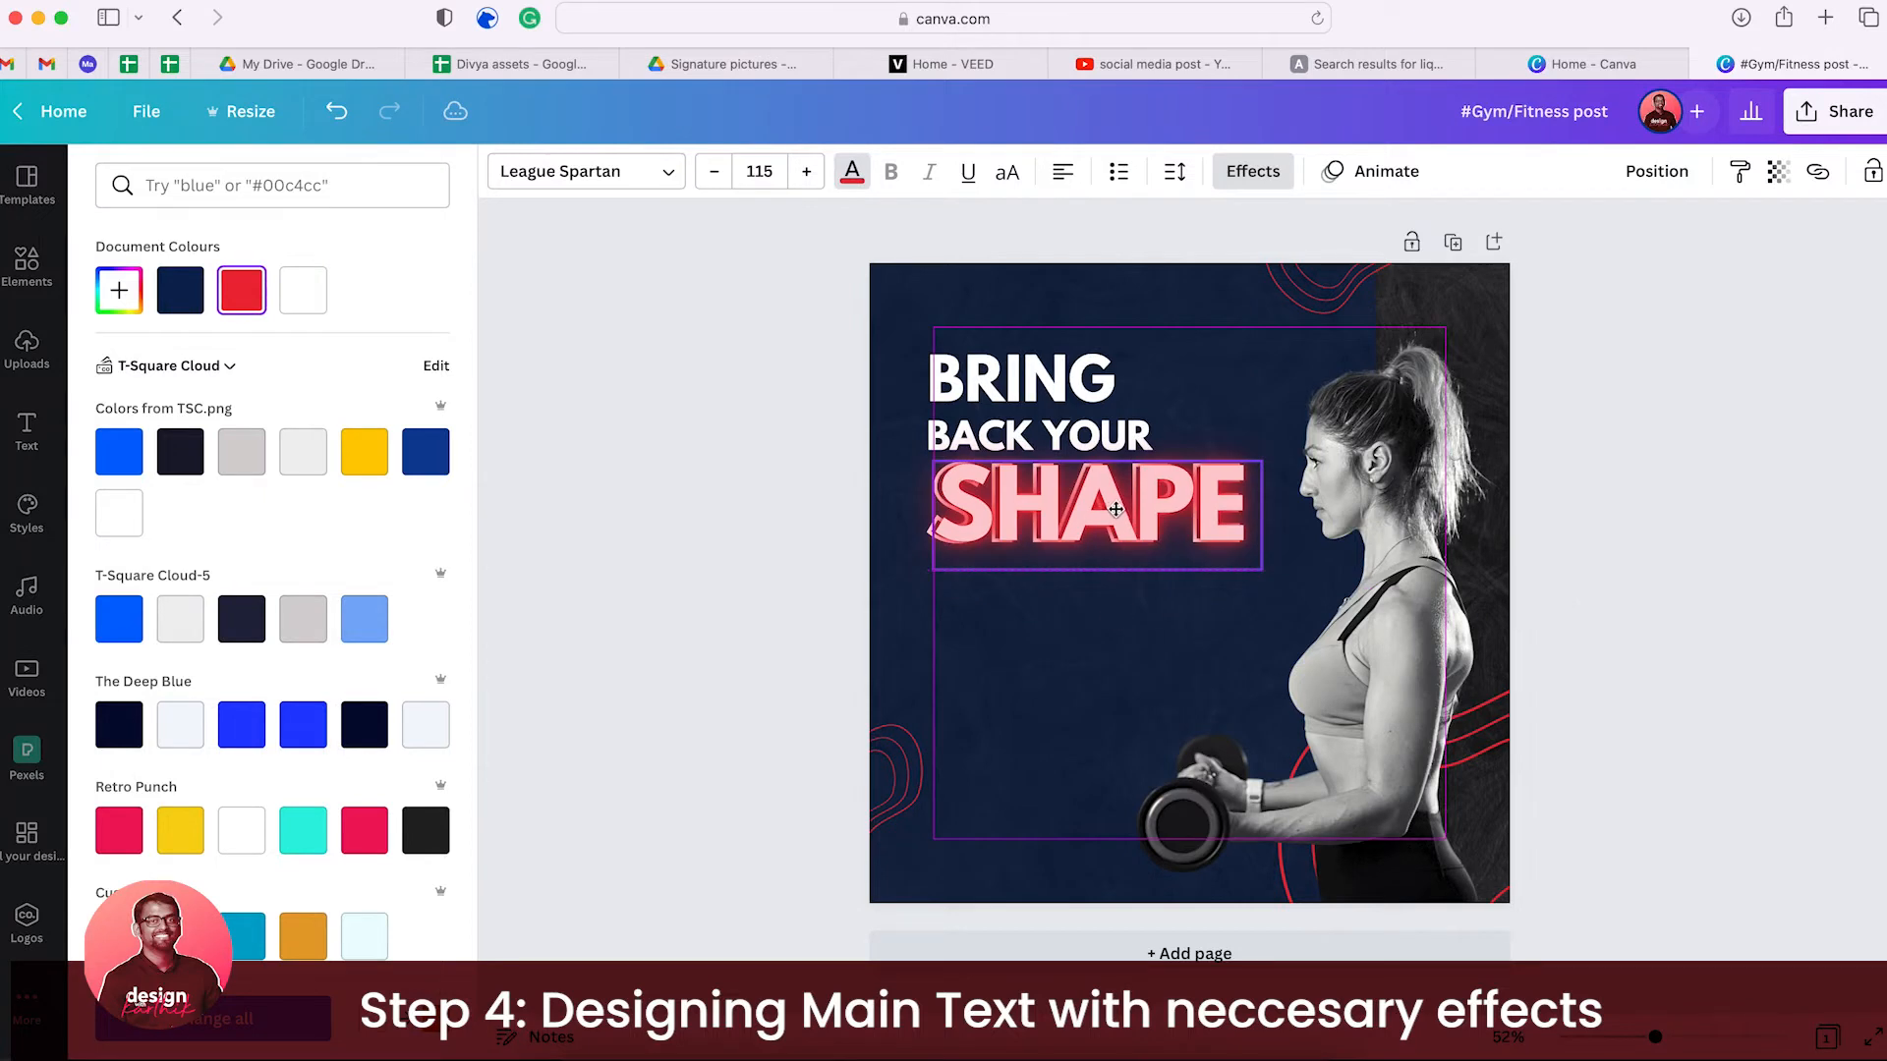
- Nudge the red neon SHAPE so it sits slightly down and right of the hollow outline text
key("Escape")
left_click(724, 497)
left_click(997, 505)
left_click(749, 510)
left_click_drag(1091, 506, 1090, 517)
key("shift+Up")
key("shift+Down")
key("shift+Up")
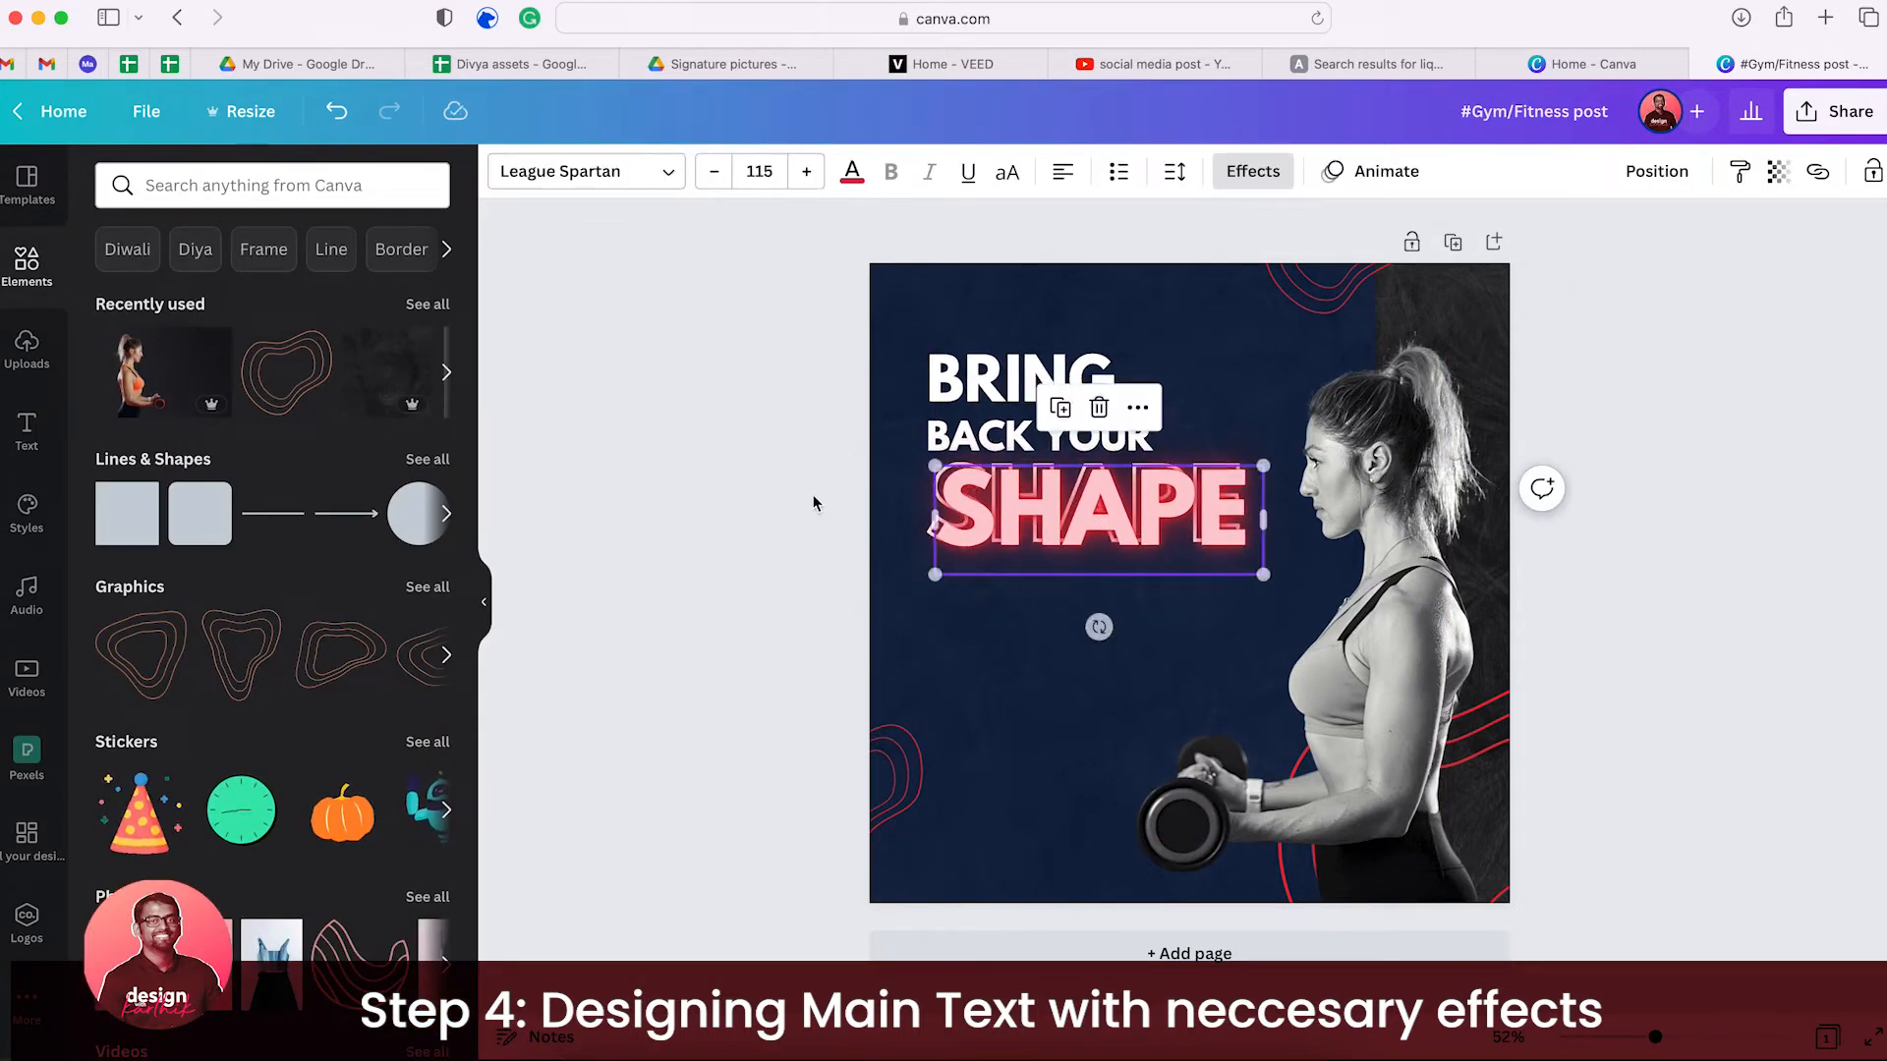
- Retype BACK YOUR as lowercase "back your" and enlarge it to about size 47 to match BRING's width
left_click(813, 497)
left_click(1044, 434)
left_click(1099, 423, "shift")
left_click(755, 418)
left_click(1080, 432)
left_click_drag(1150, 420, 1074, 413)
type("back your")
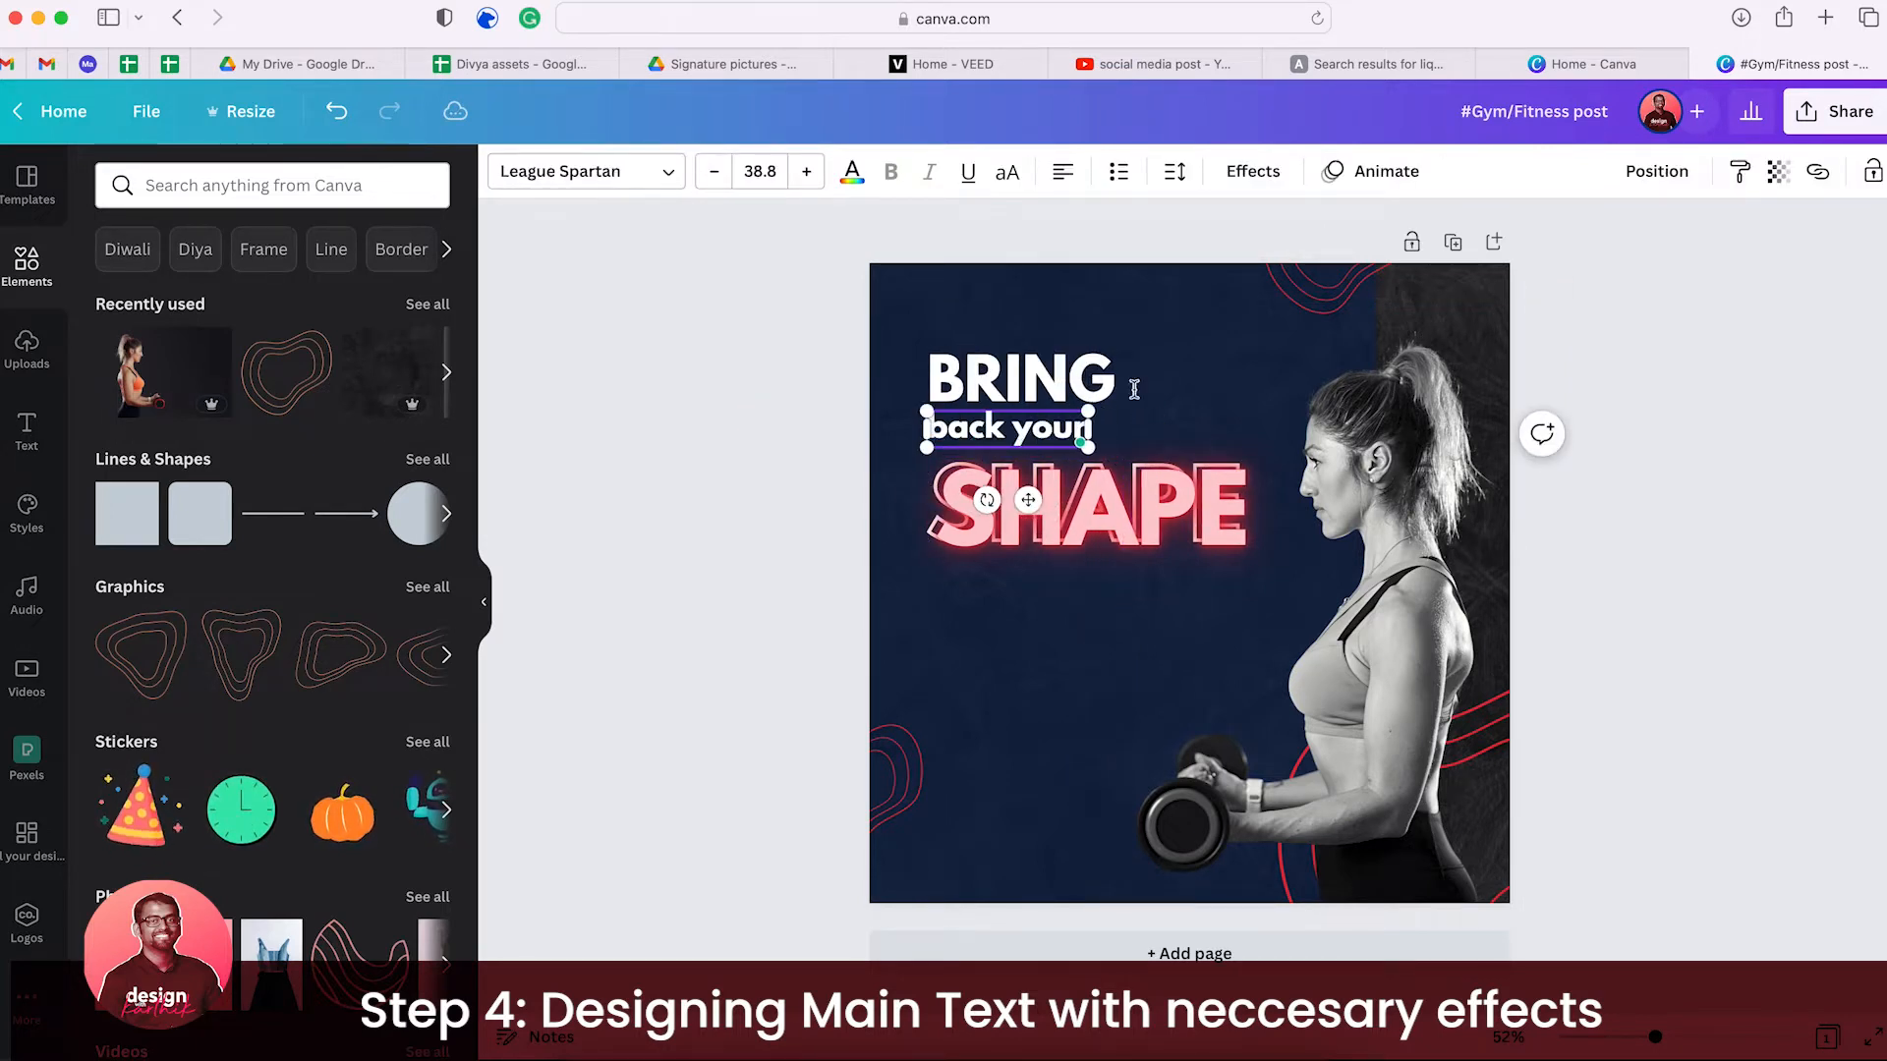
left_click_drag(1091, 417, 1130, 396)
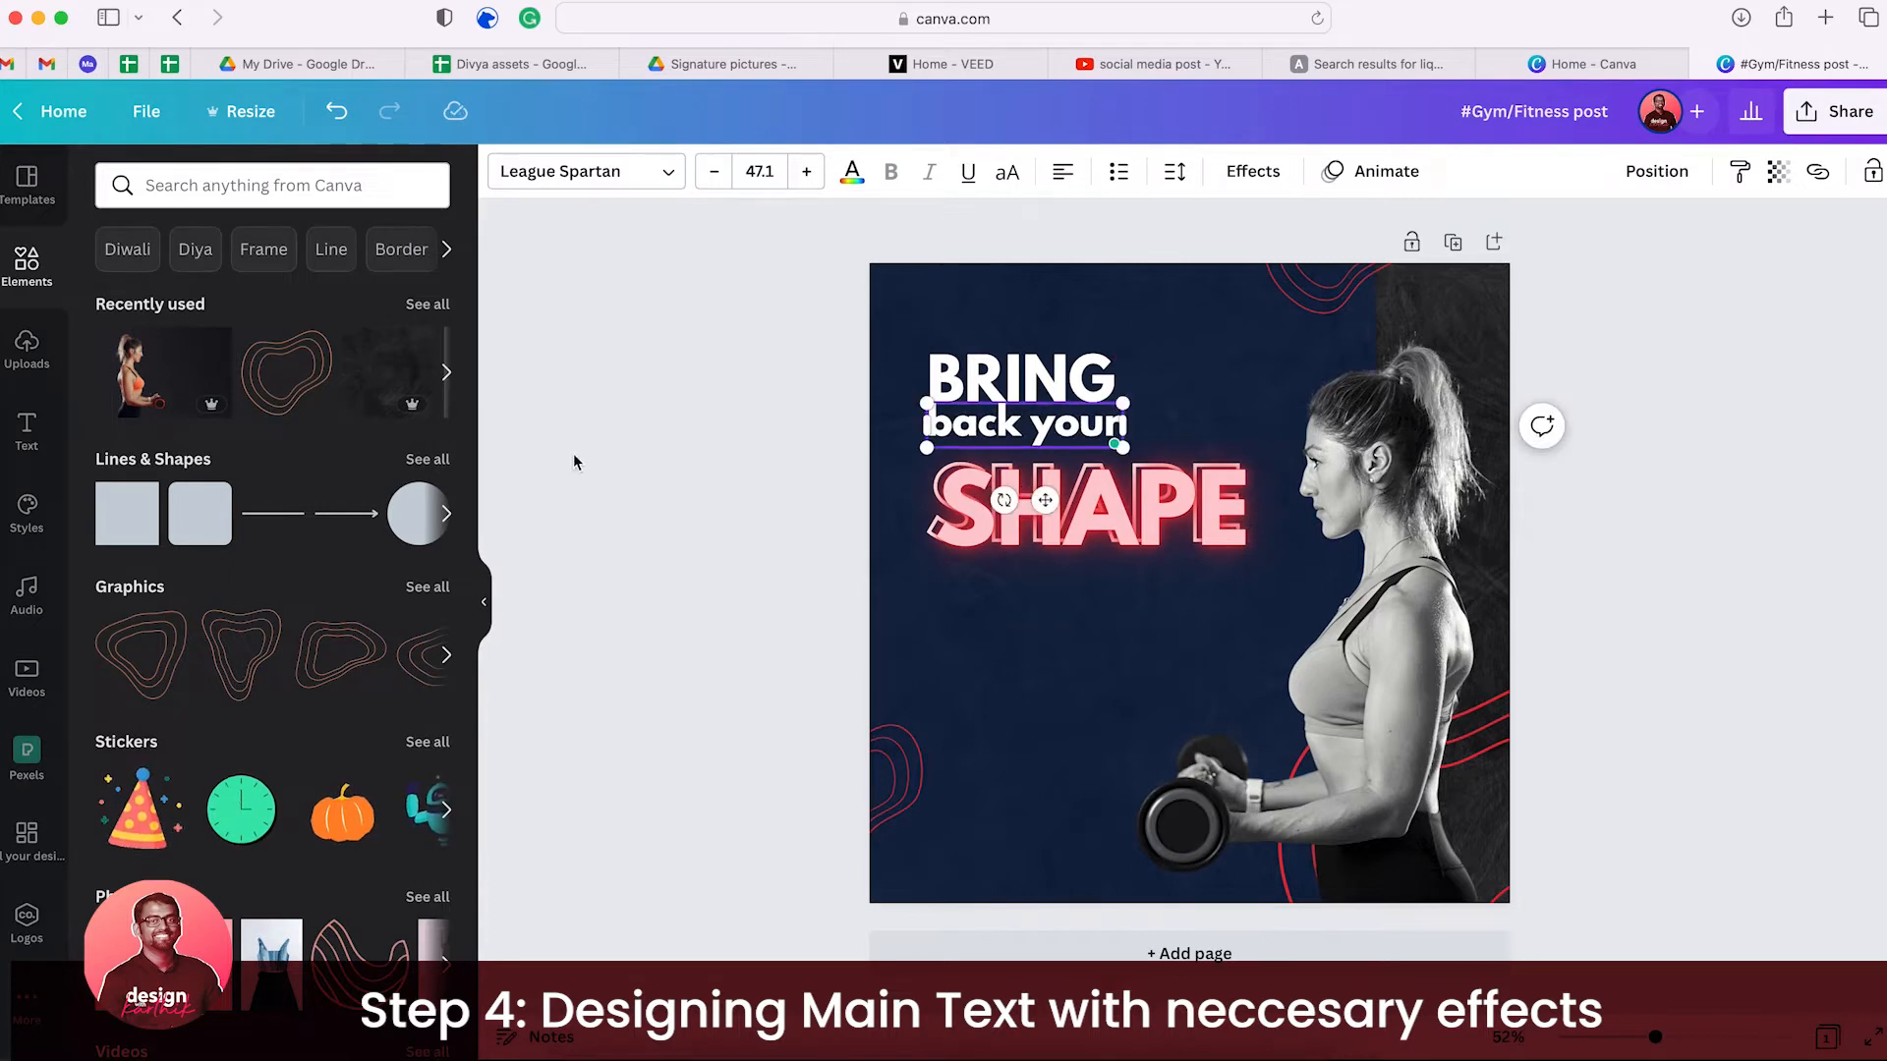
- Shift BRING and "back your" together slightly right to line up with the left edge of SHAPE
left_click(1024, 401)
left_click(1024, 428, "shift")
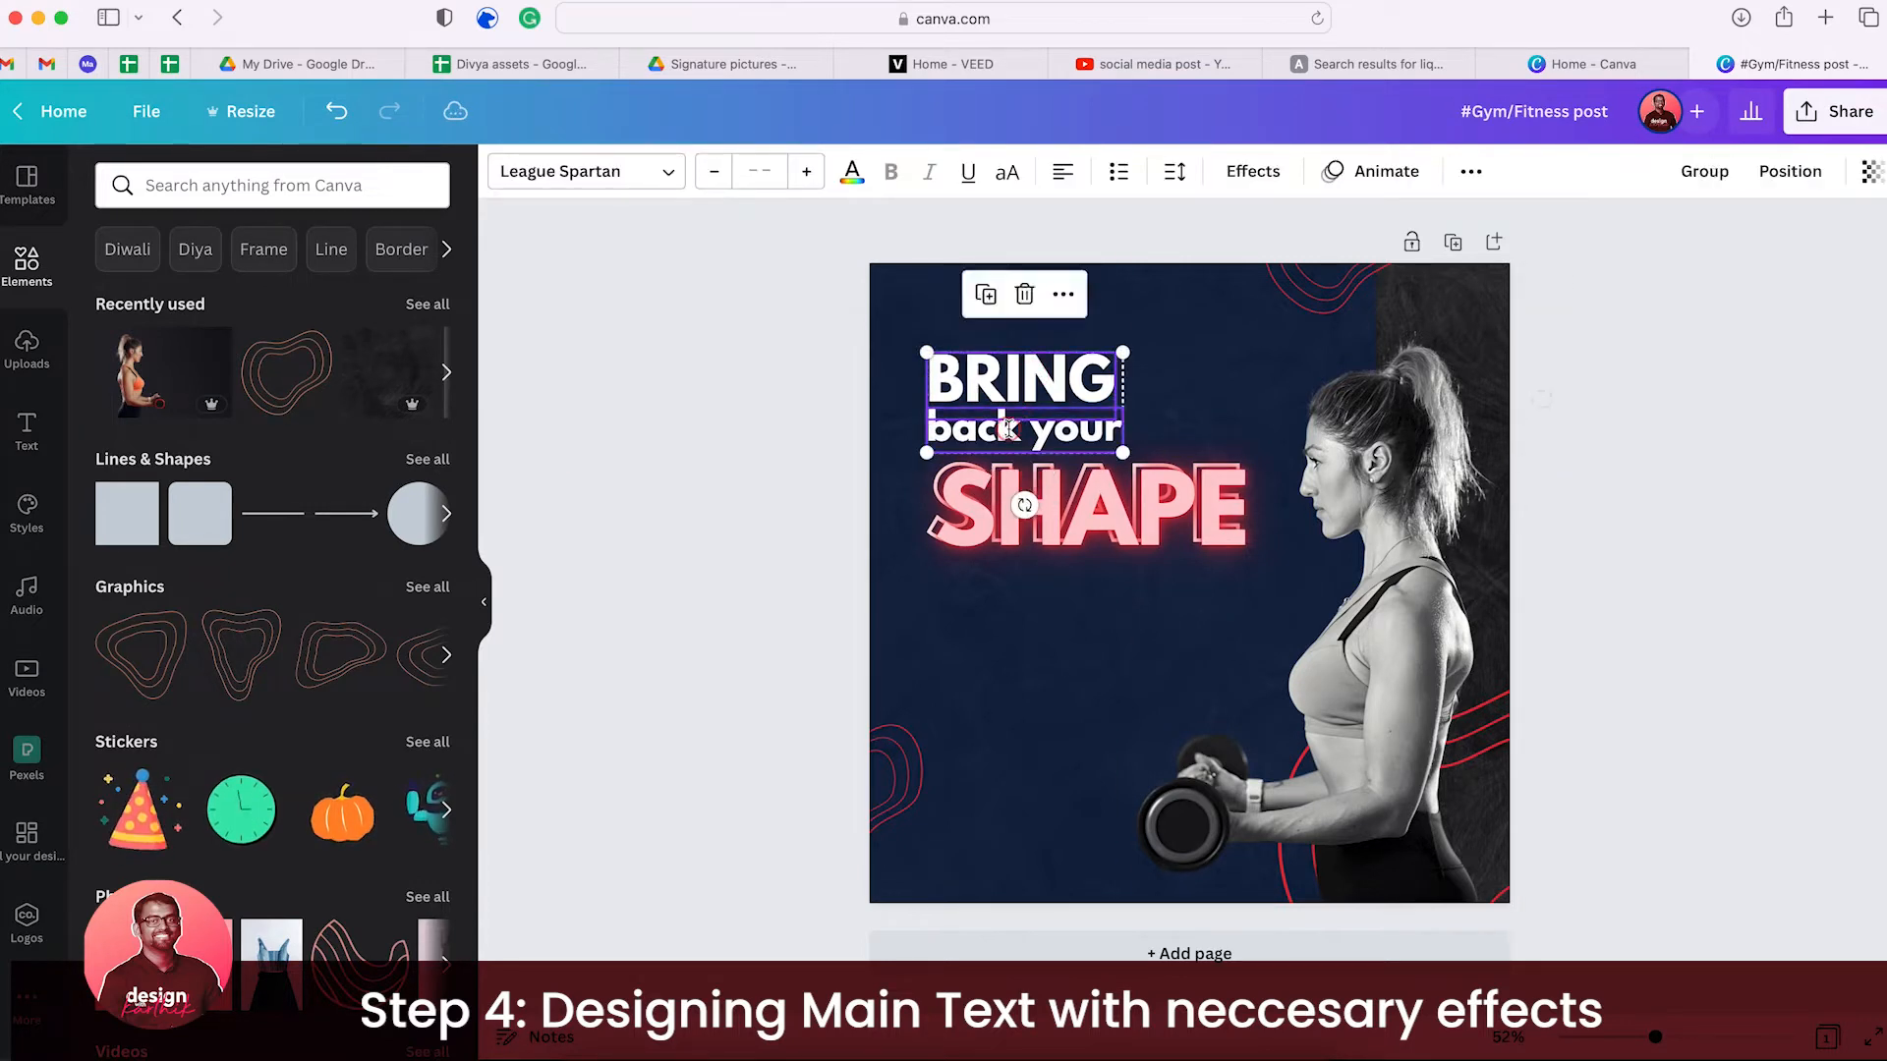
key("shift+Right")
left_click(897, 489)
left_click(760, 481)
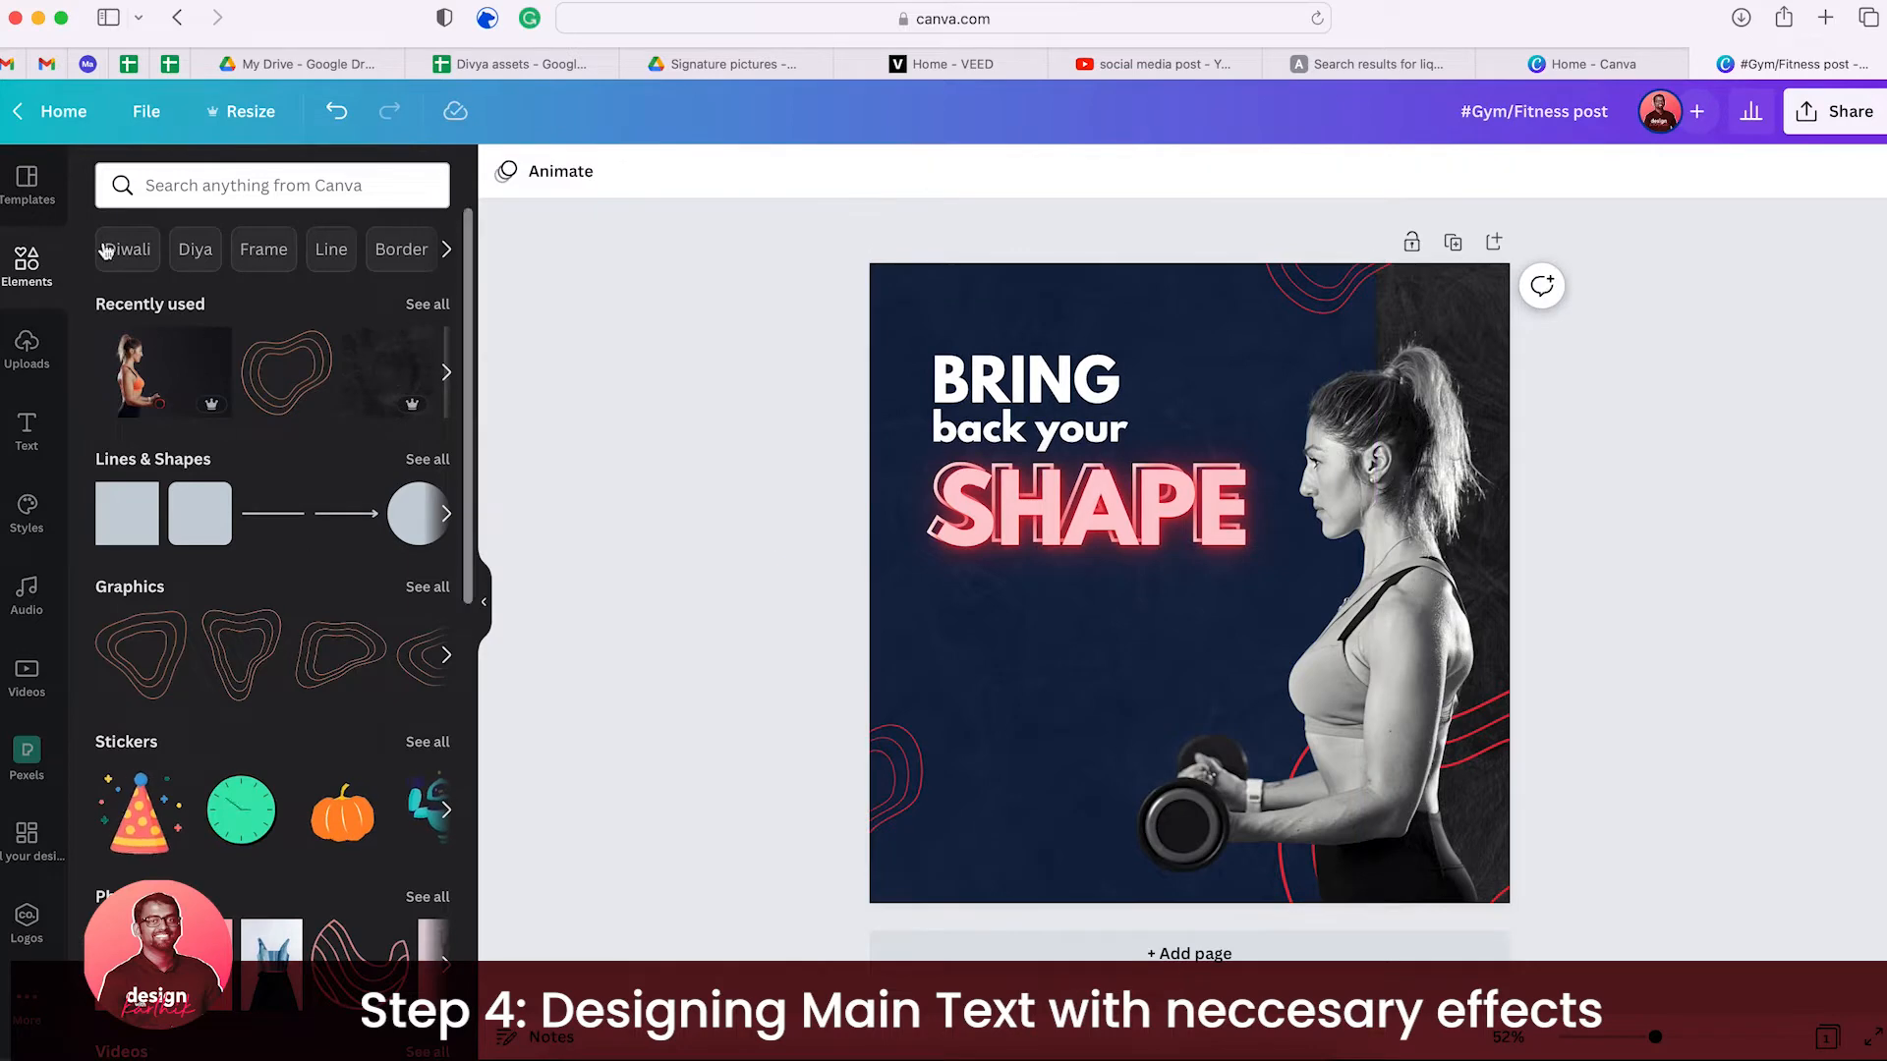
- Search the elements for "button" and place the white rounded button with the arrow below SHAPE
left_click(280, 195)
type("button")
key("Return")
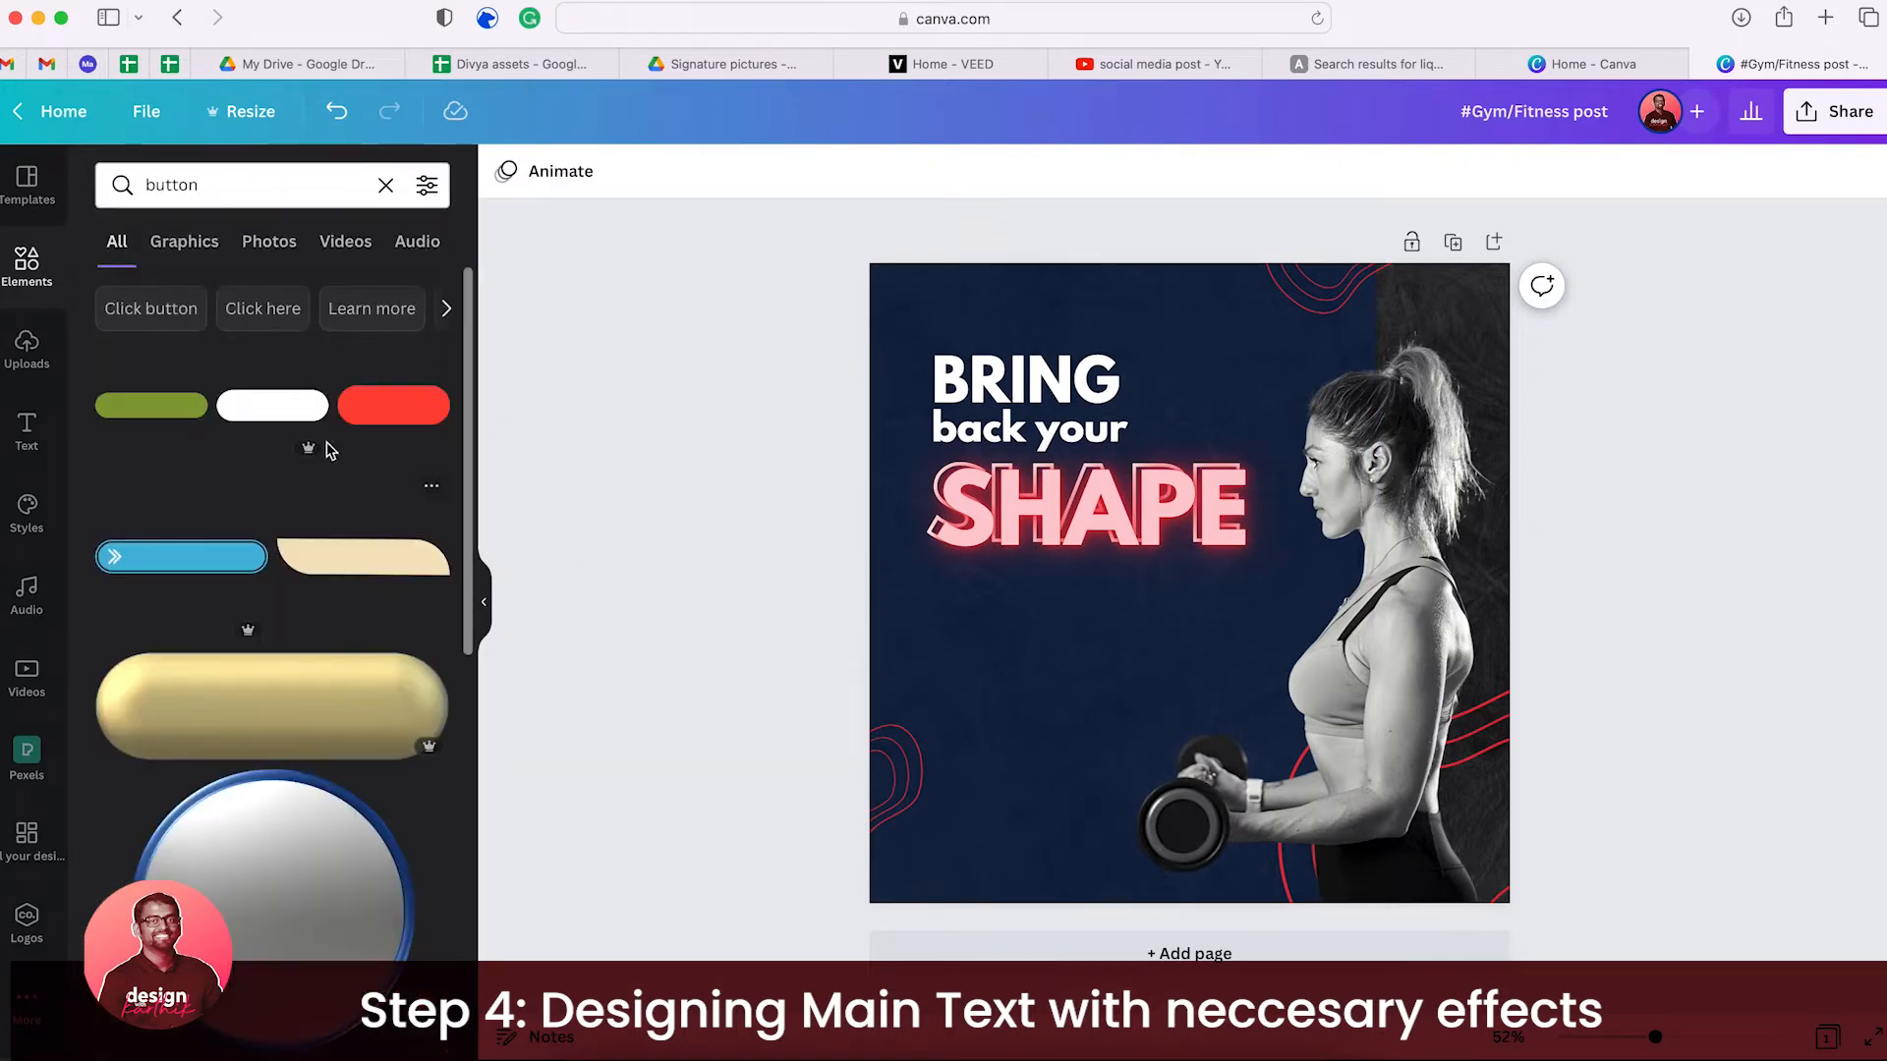
scroll(397, 511, "down", 10)
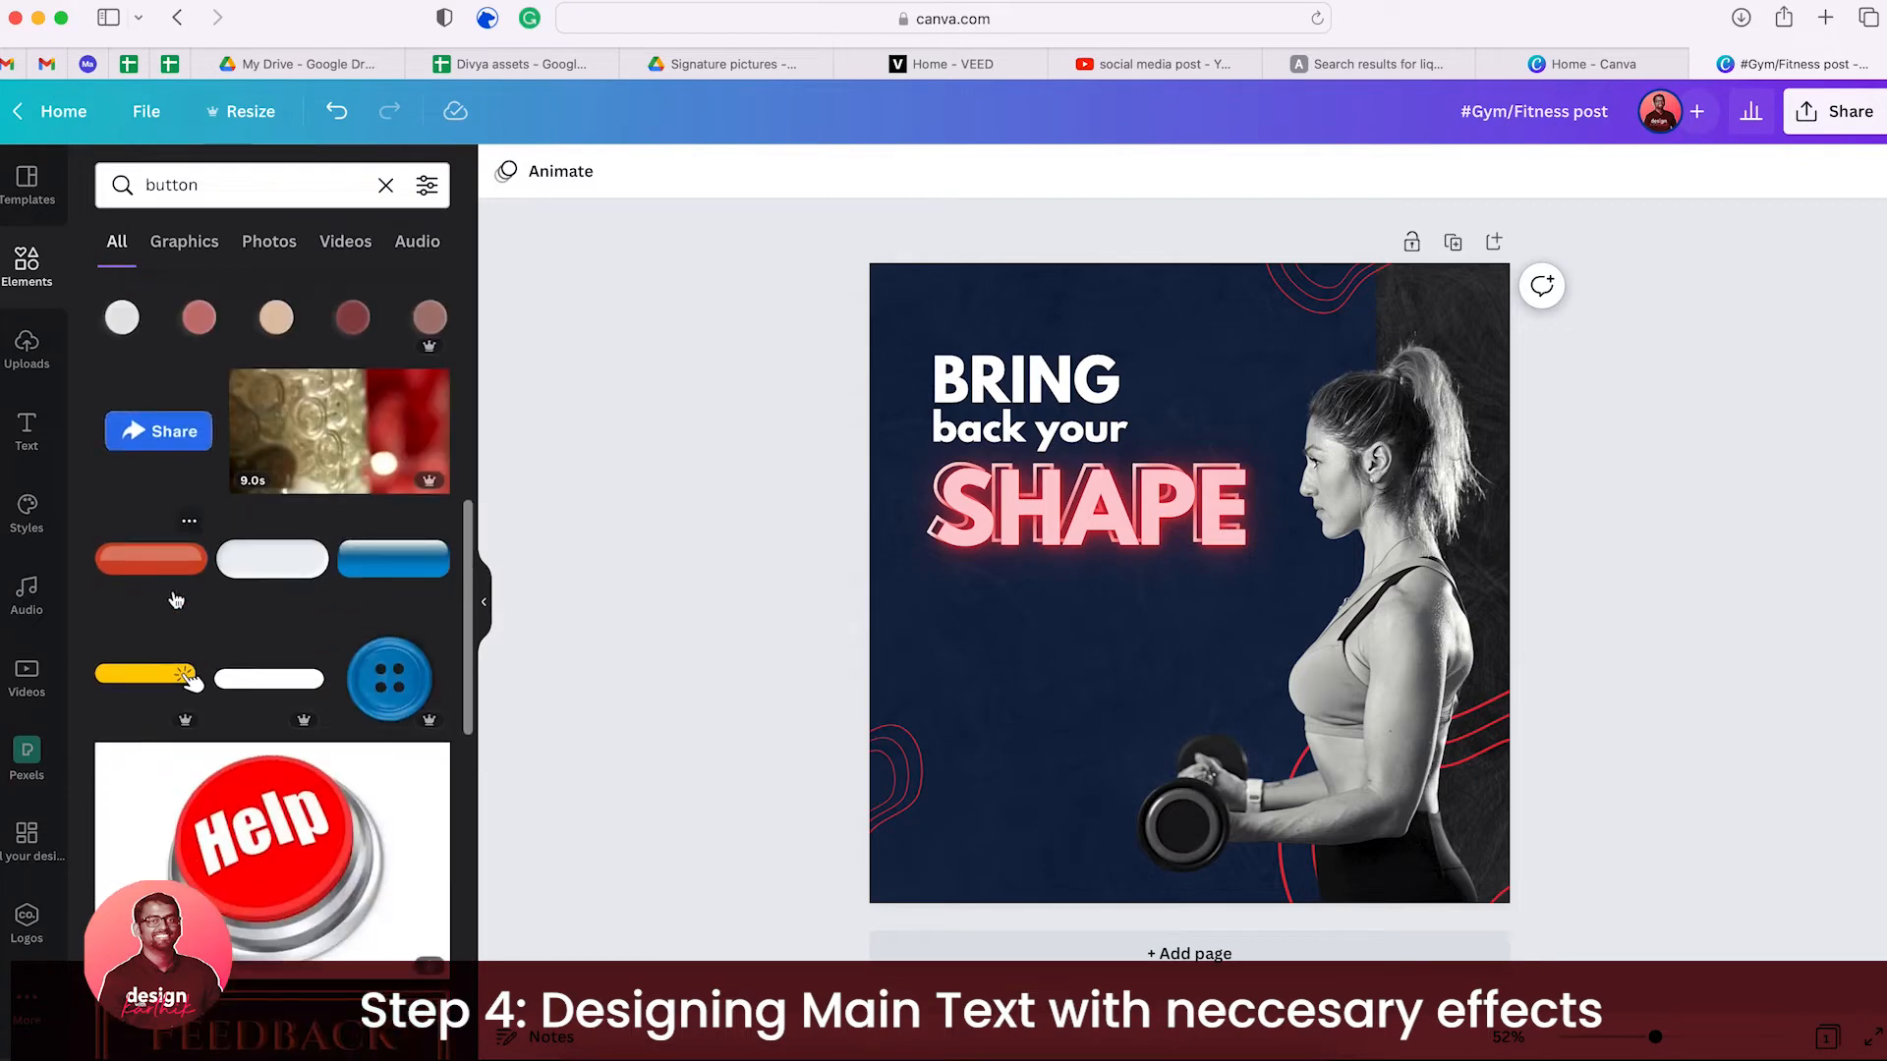
scroll(175, 601, "down", 5)
left_click(273, 788)
left_click_drag(1448, 531, 1085, 668)
key("BackSpace")
left_click(382, 798)
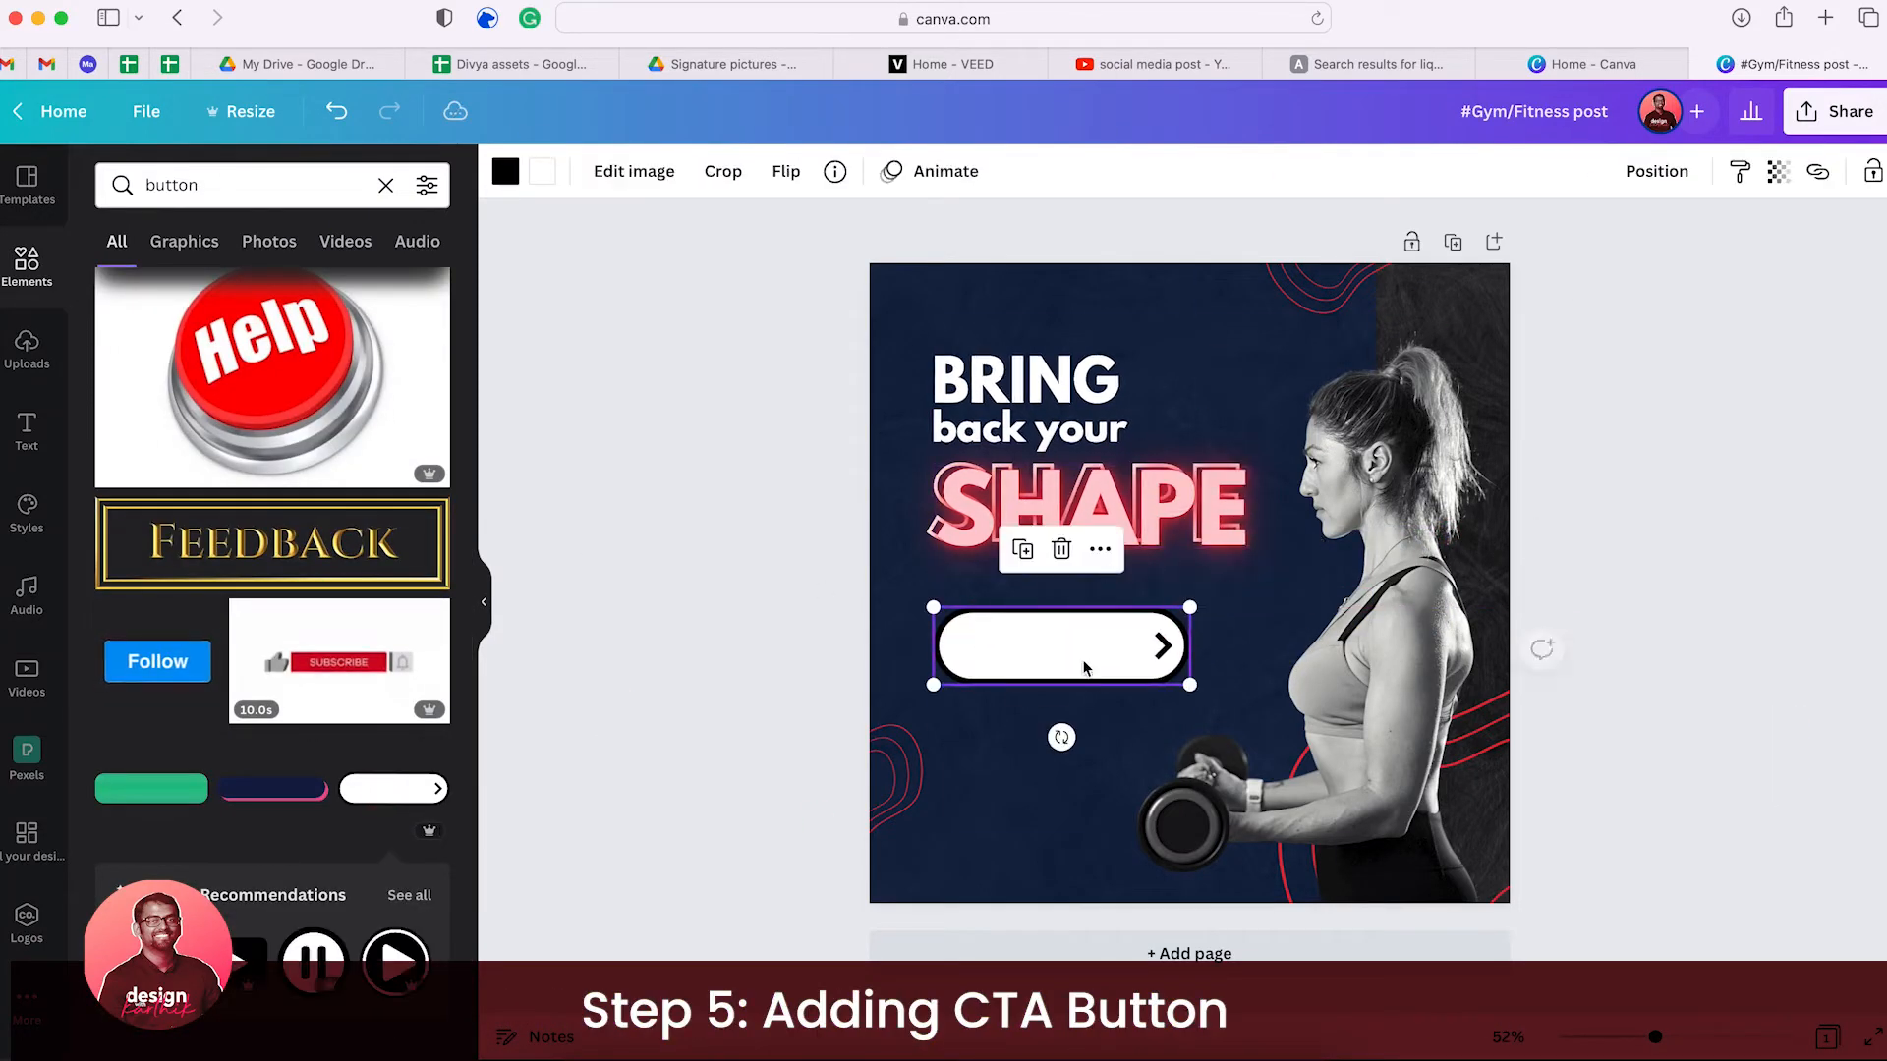
- Shrink the arrow button and set its outline and arrow colour to #FFFFFF
left_click(504, 173)
left_click(303, 290)
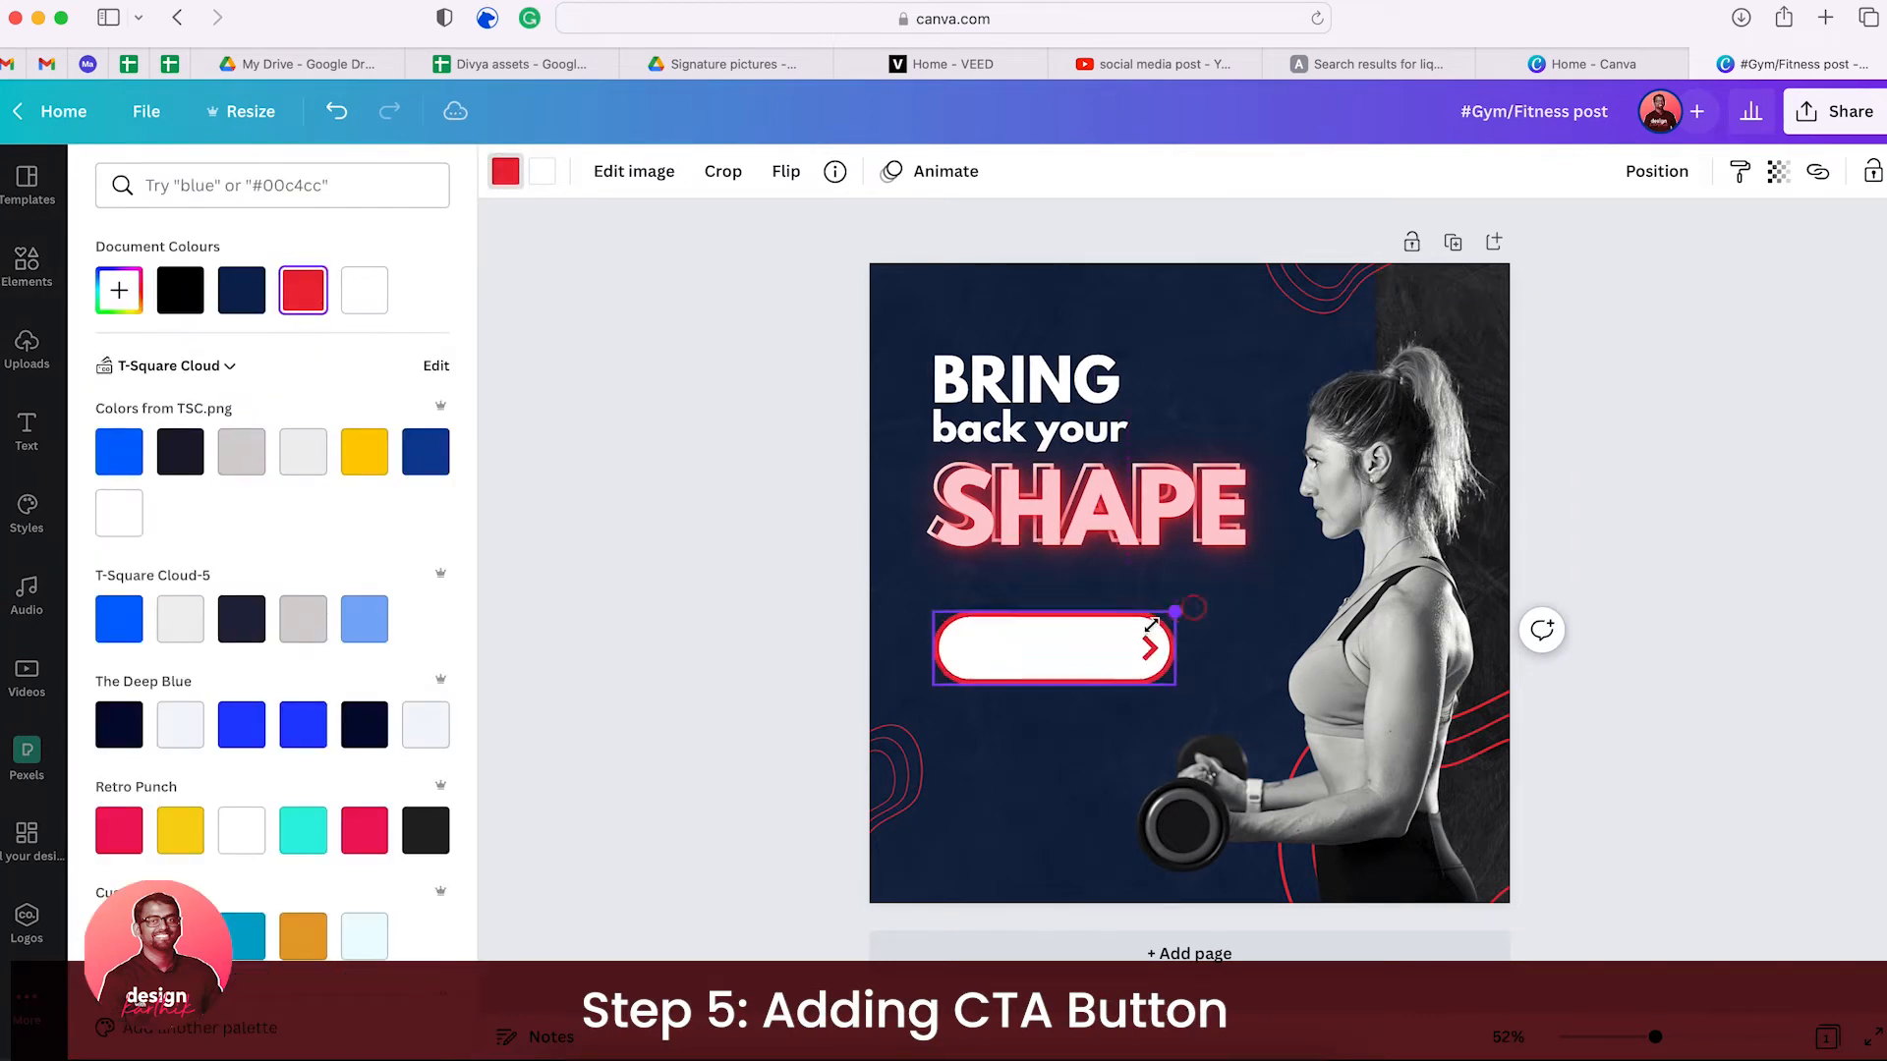
left_click(119, 298)
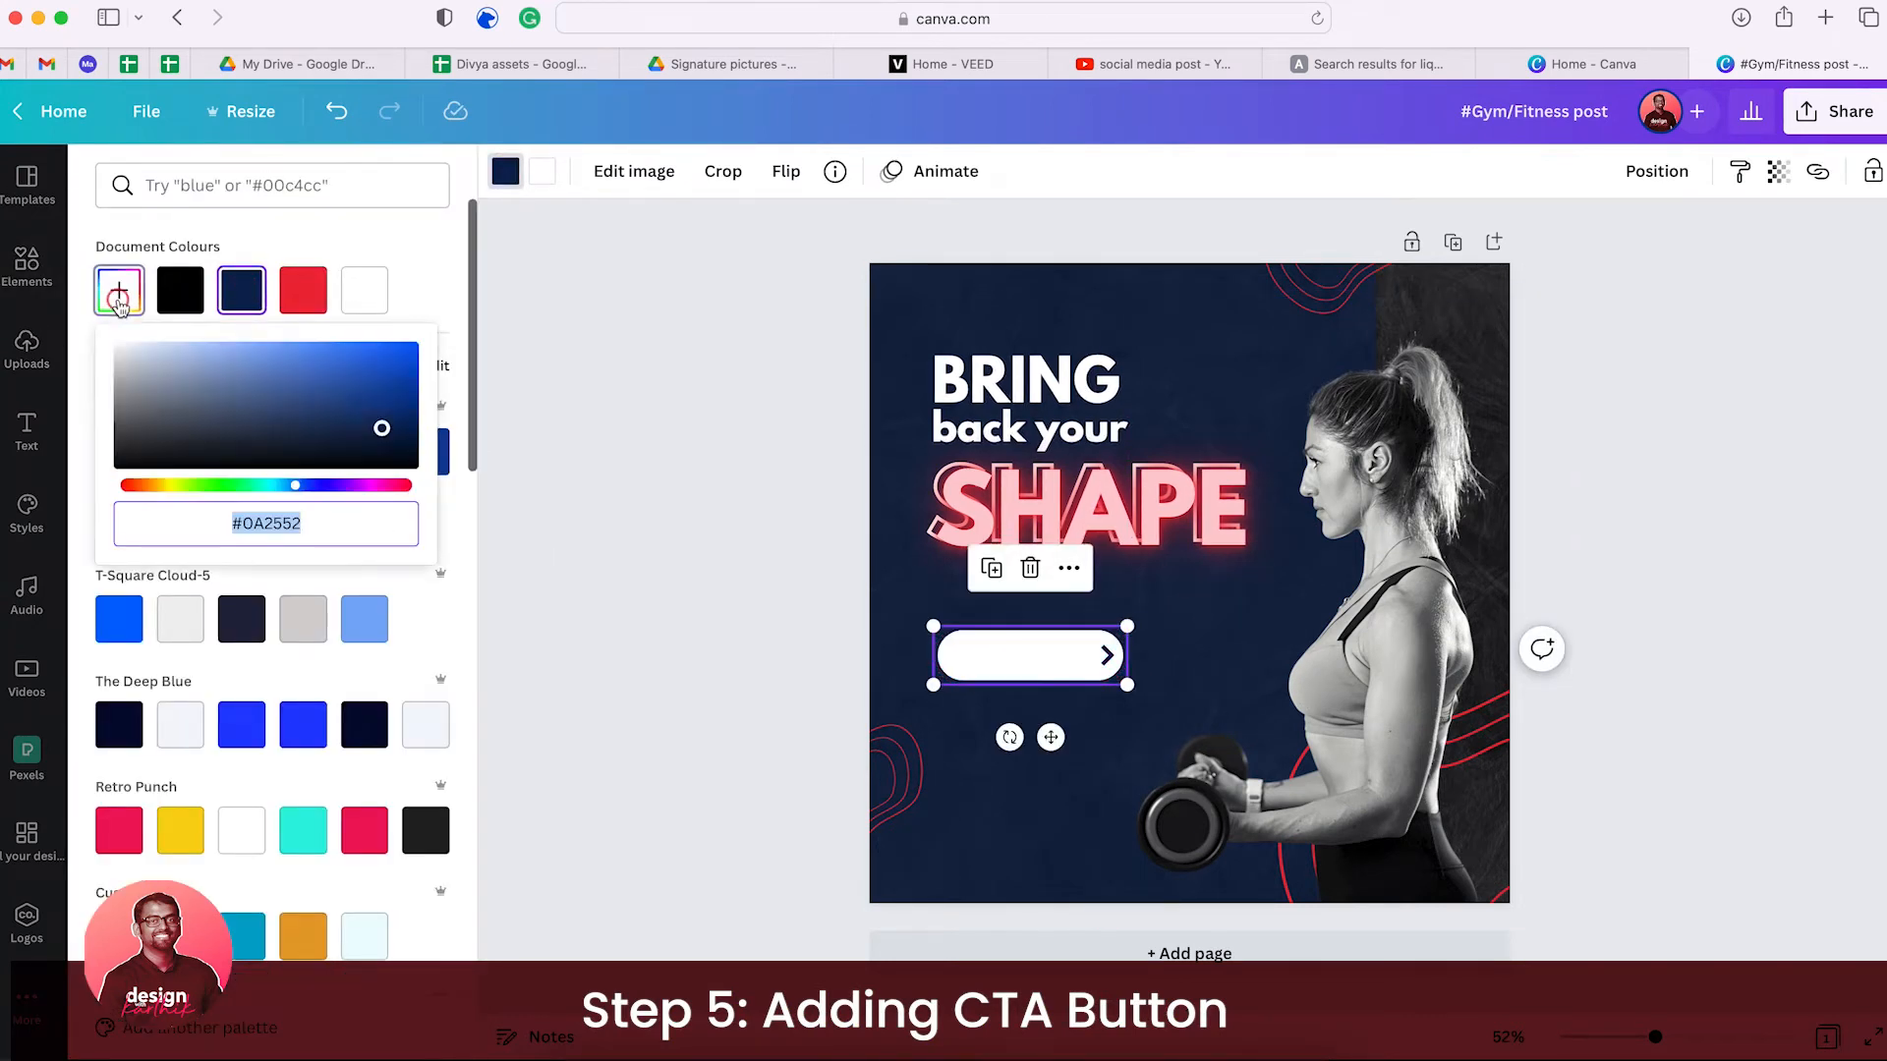
type("#FFFFFF")
key("Return")
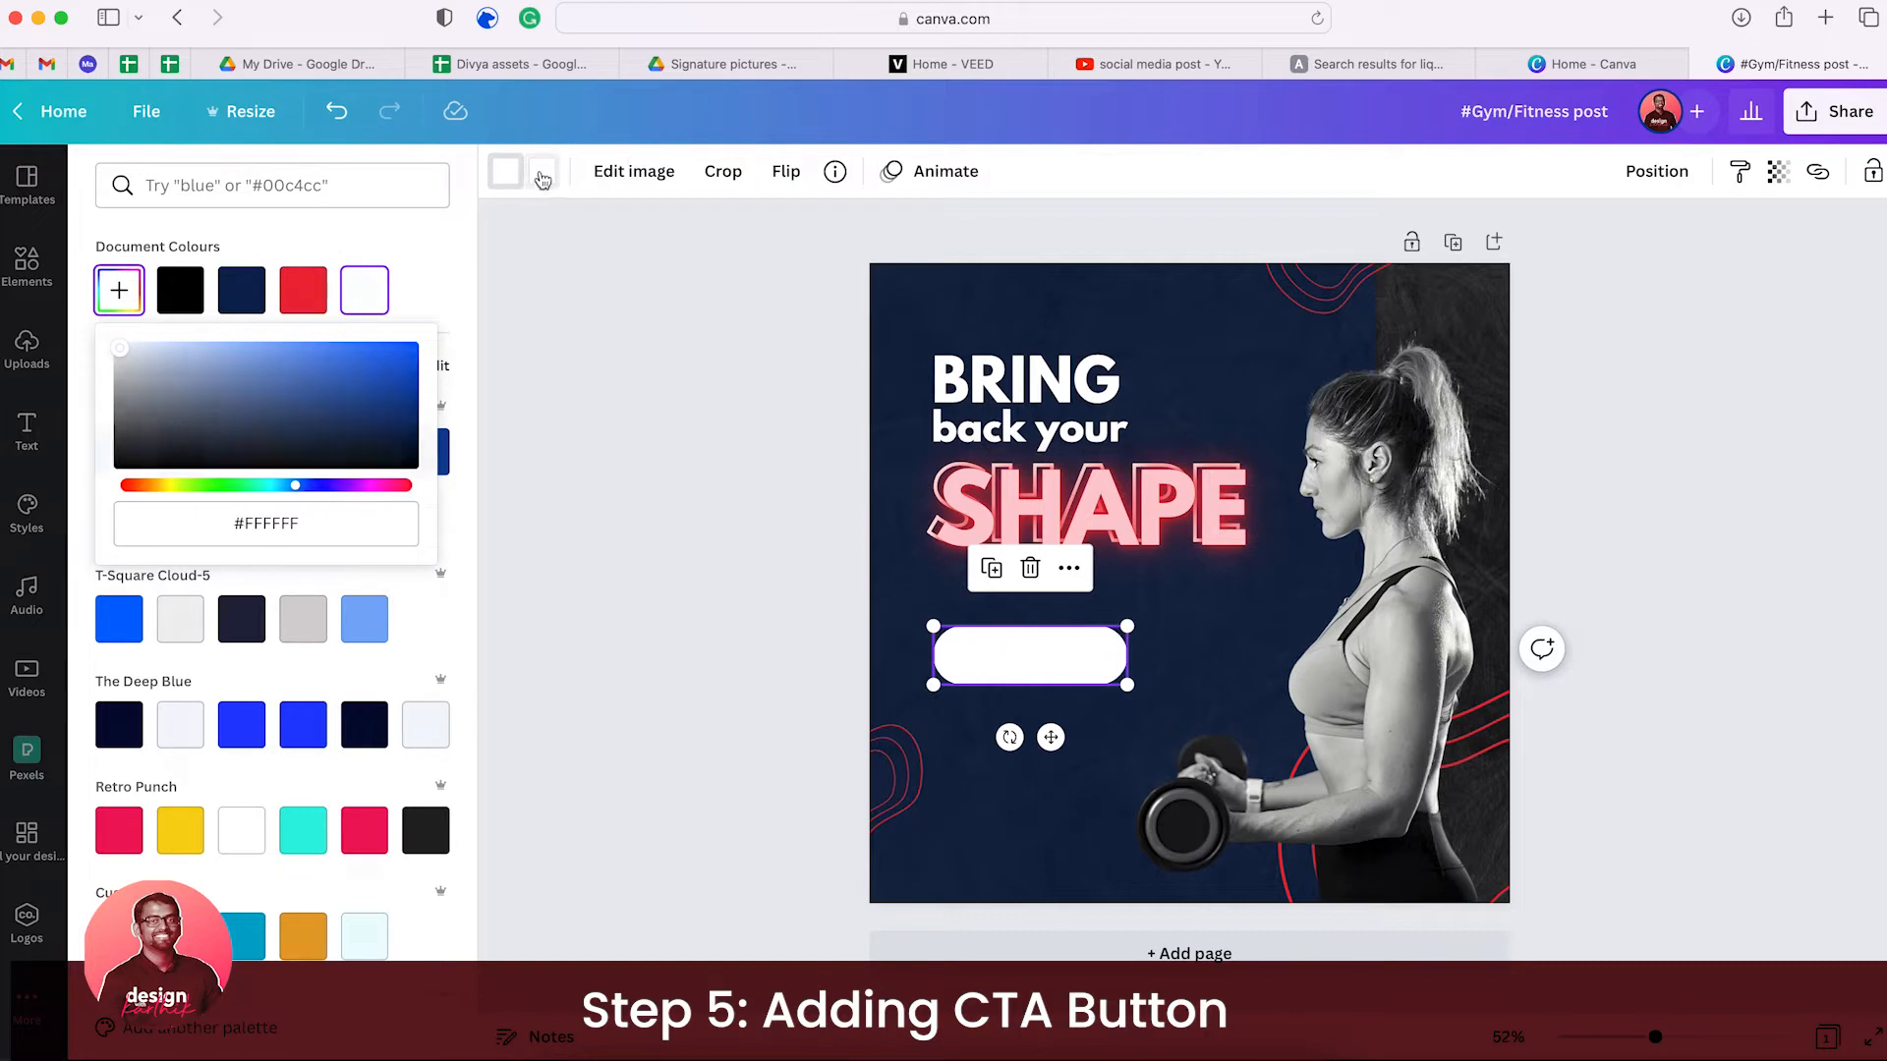
- Set the arrow button's fill to the bright blue #0060FF
left_click(542, 178)
left_click(241, 290)
left_click(119, 290)
left_click_drag(304, 380, 443, 332)
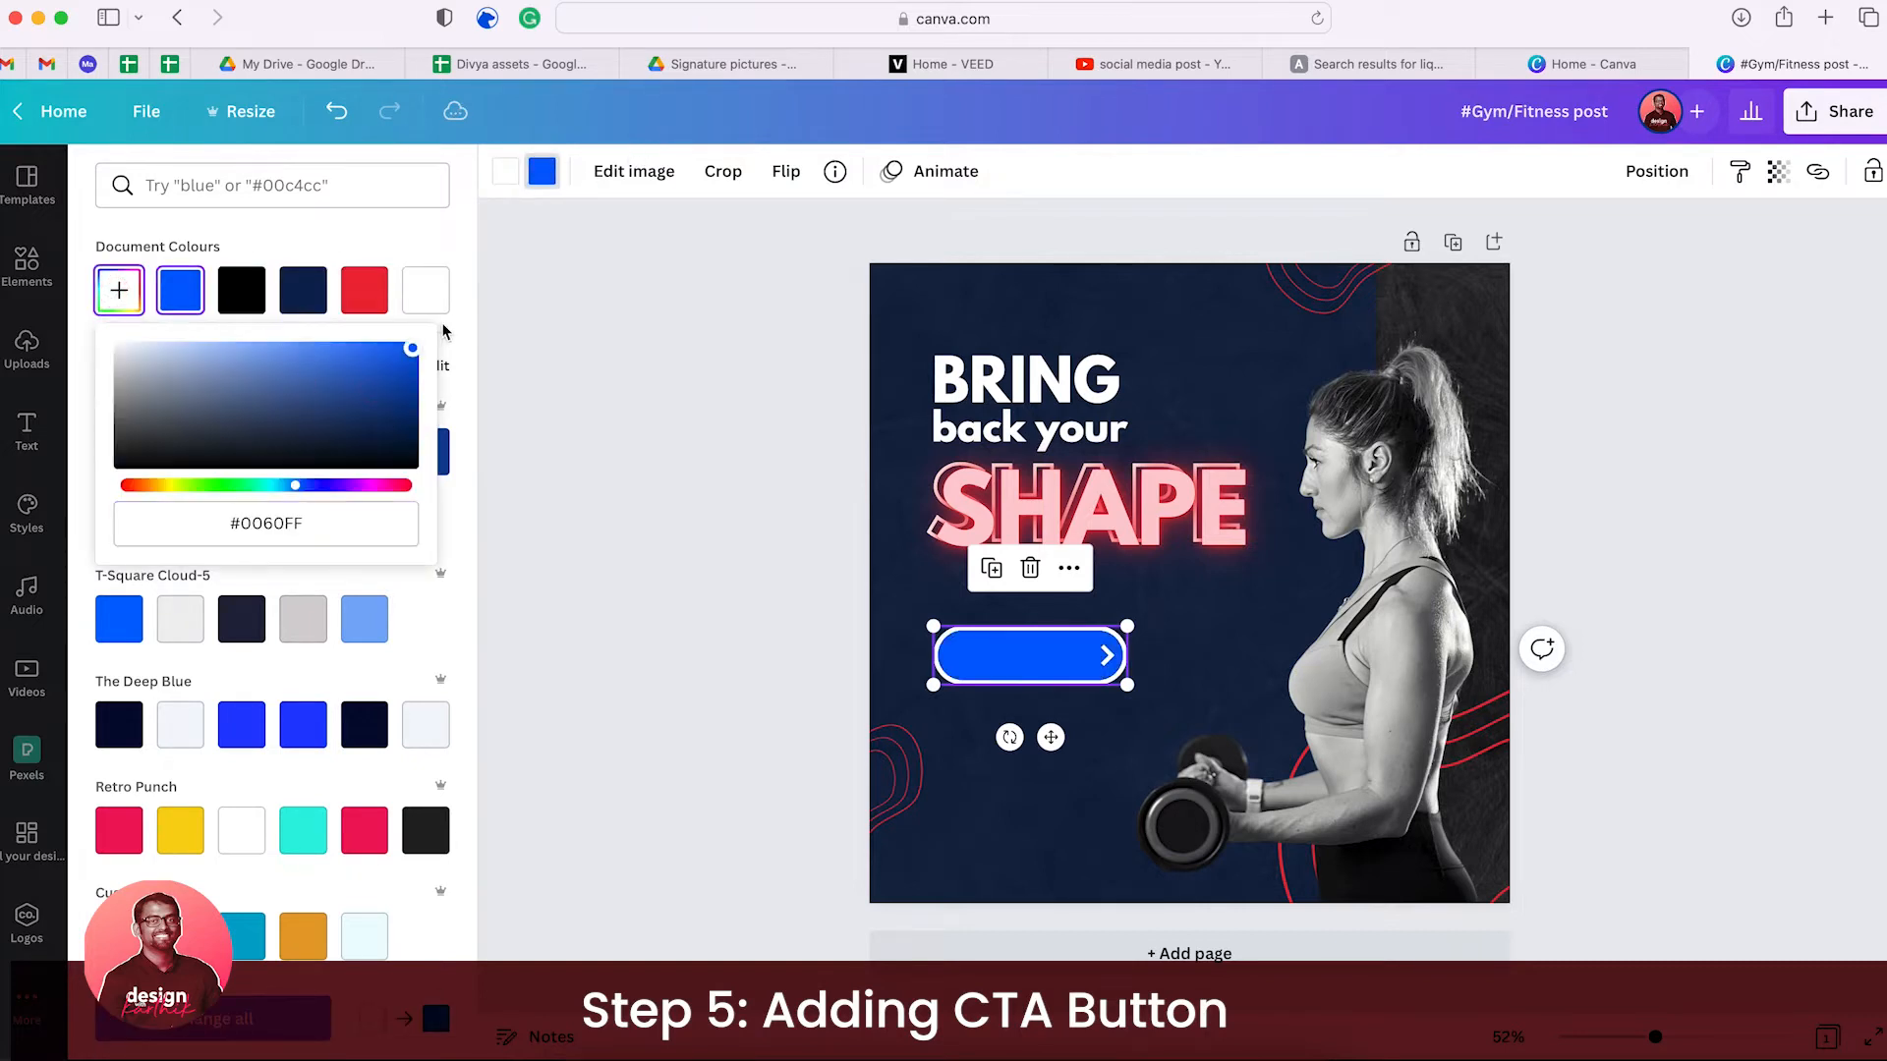
- Add "Join Now" text at size 27.3 on the blue button, group the two and move them up under SHAPE
left_click(675, 490)
type("tJoin Now")
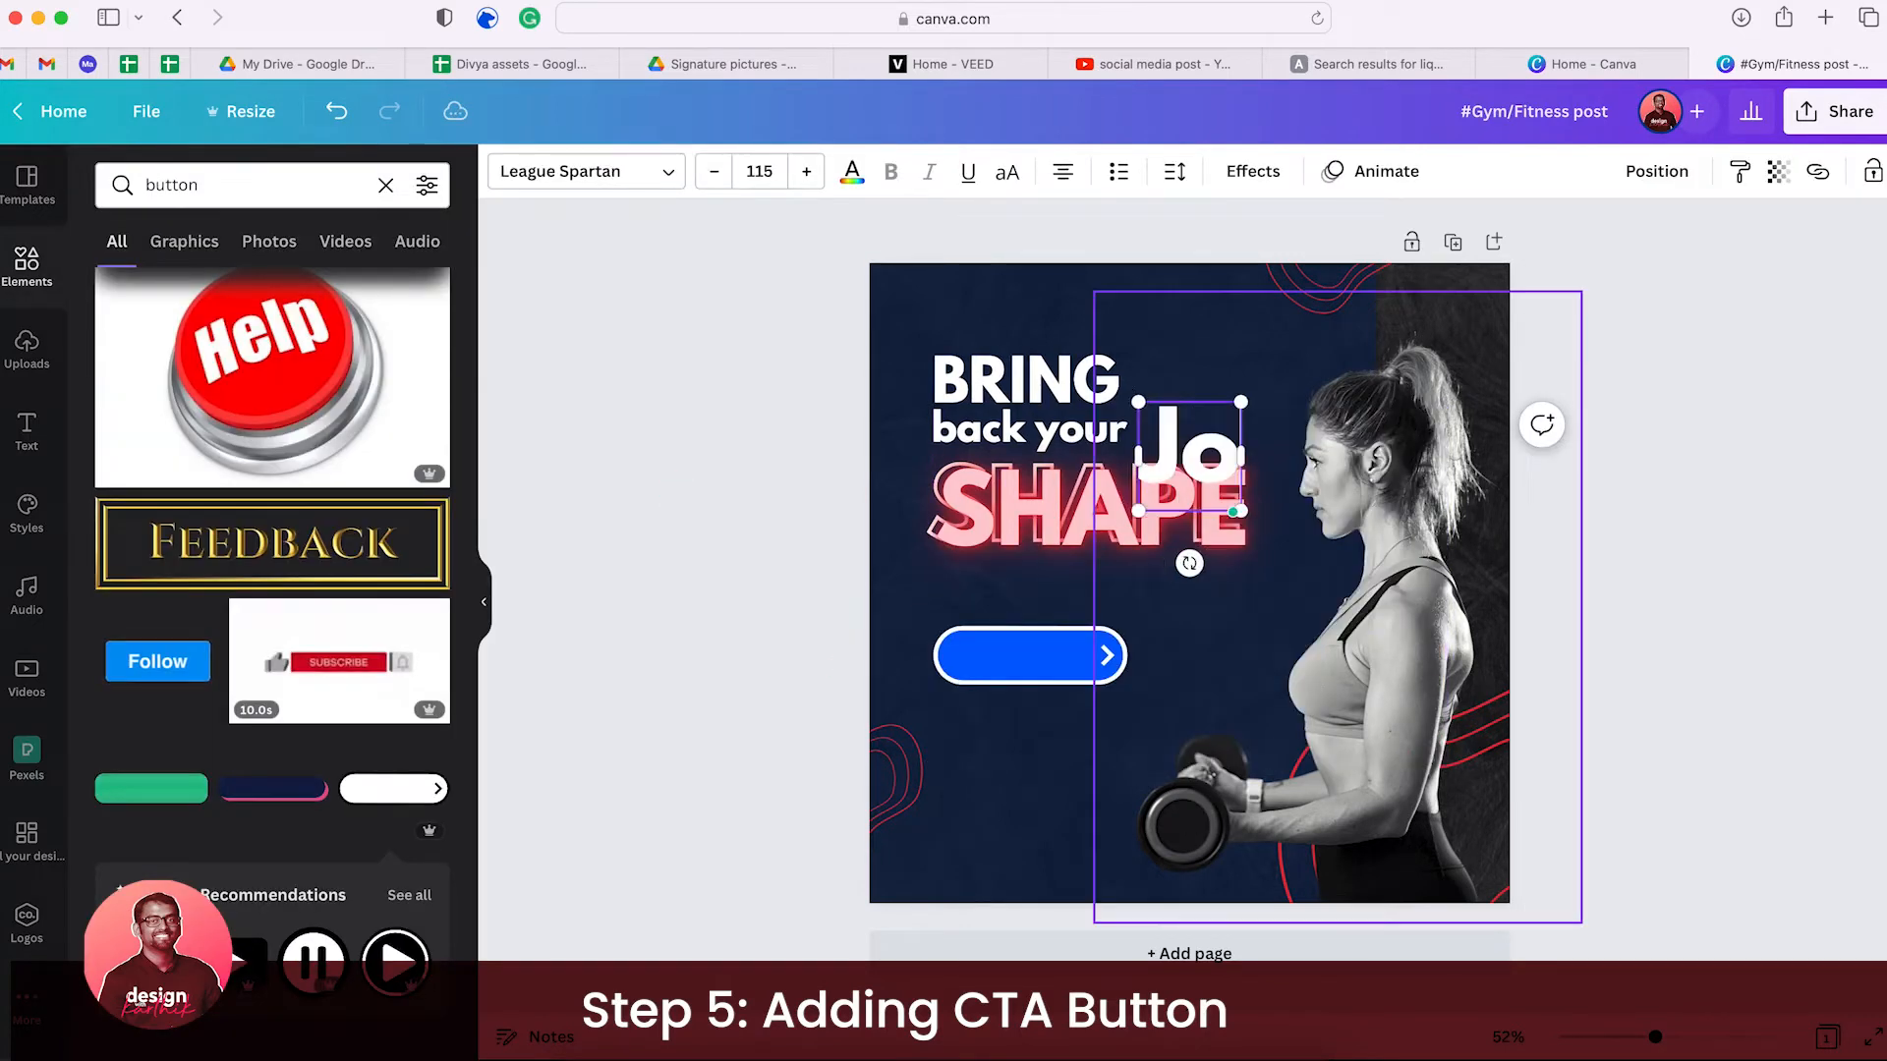
left_click_drag(1409, 402, 1078, 521)
left_click(1098, 671, "shift")
left_click(1708, 170)
left_click_drag(1053, 658, 1054, 619)
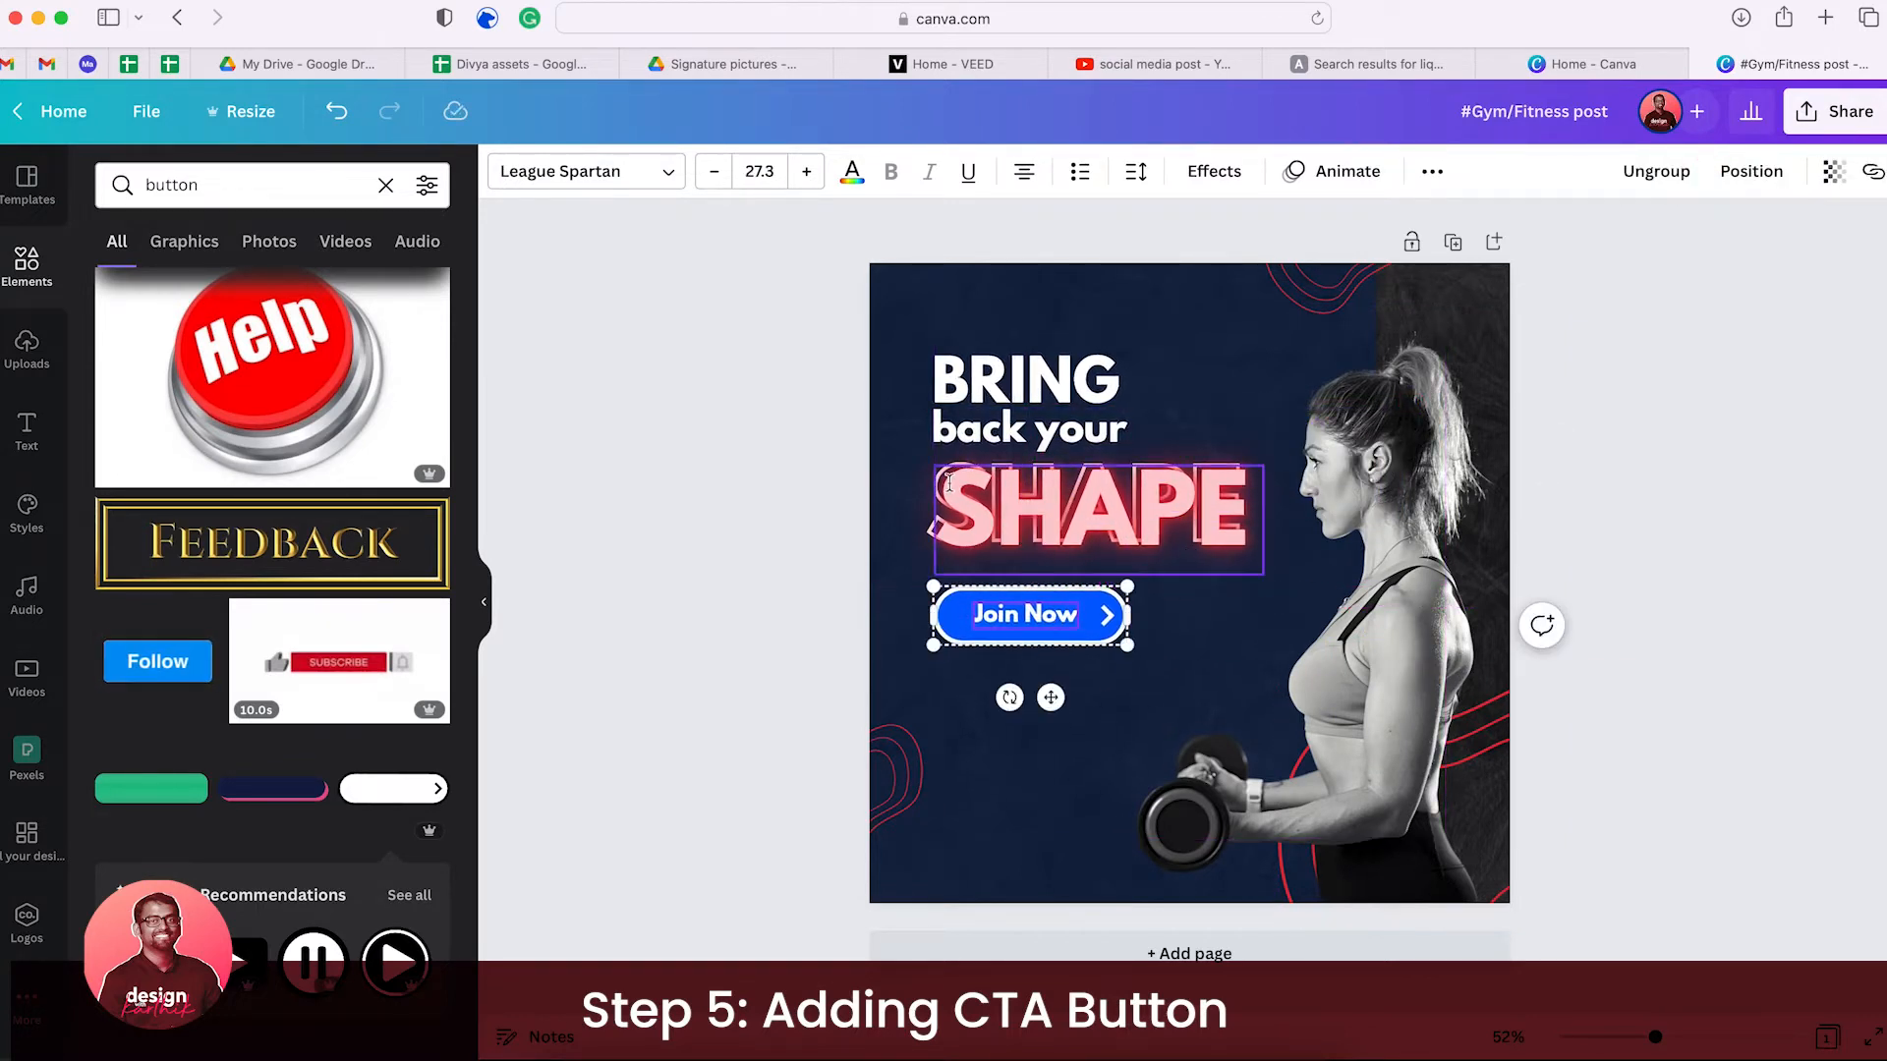
- Group the BRING, "back your" and both SHAPE texts, leaving out the navy rectangle
left_click(1022, 388)
left_click(1005, 433, "shift")
left_click(1057, 506, "shift")
left_click(821, 430)
left_click_drag(823, 380, 1022, 501)
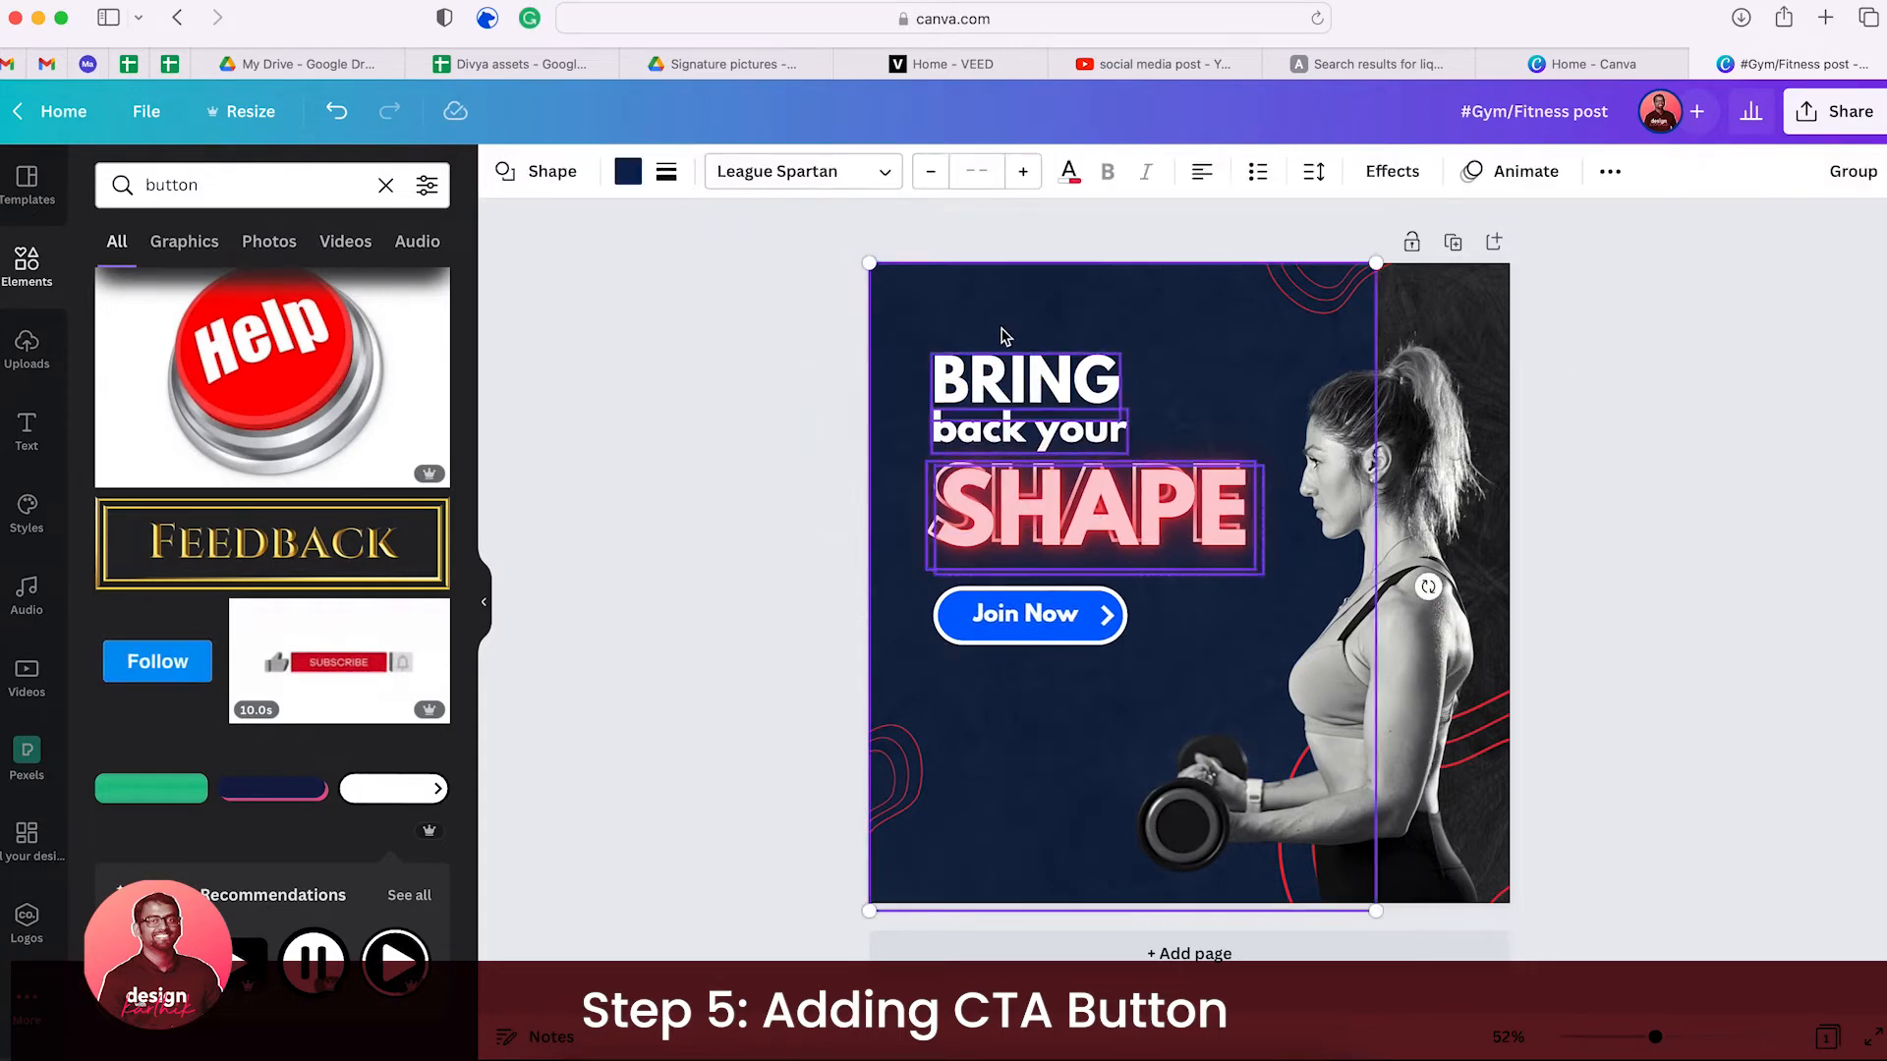
left_click(1002, 329, "shift")
left_click(1704, 171)
- Move the headline group lower on the page and place the Join Now button beneath it, right-aligned with SHAPE
left_click_drag(1024, 619, 1024, 683)
left_click_drag(1089, 503, 1088, 554)
left_click_drag(1023, 678, 1184, 656)
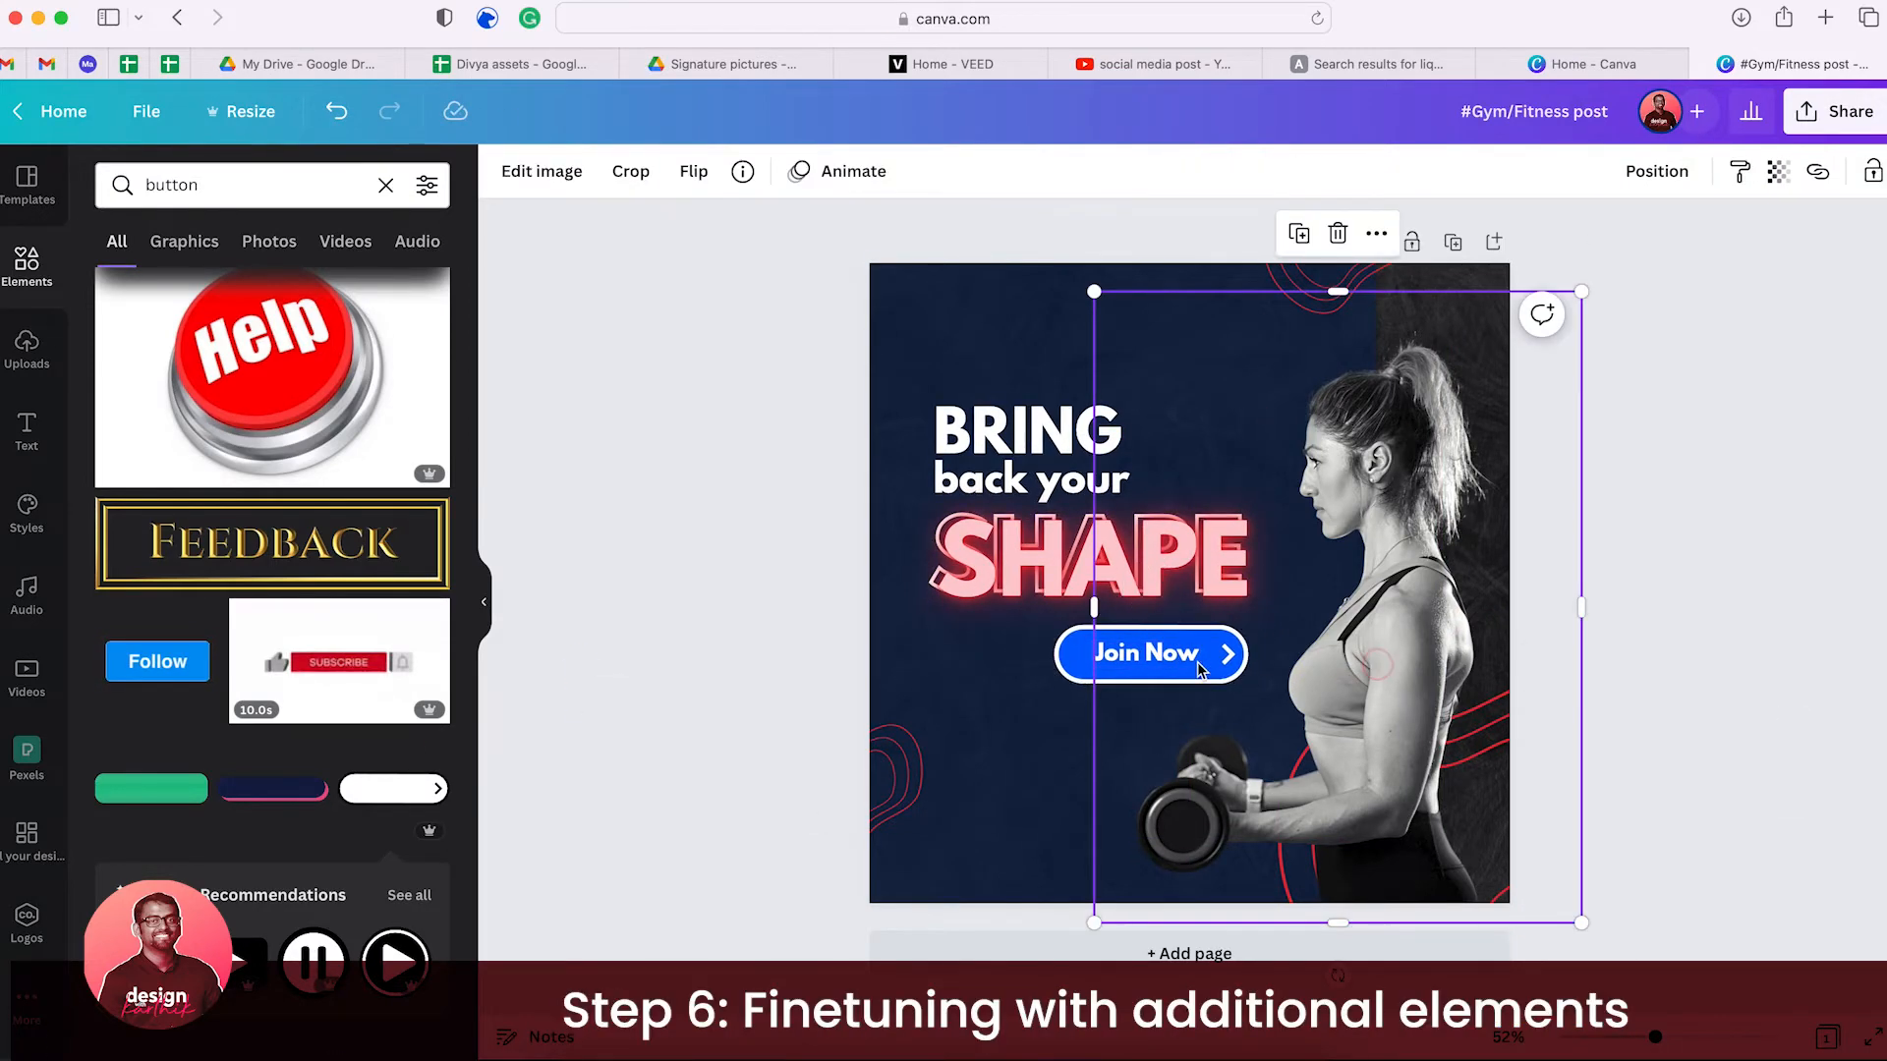
- Duplicate the woman's photo, move the copy left and enlarge it past the page's upper edge
key("super+d")
left_click_drag(1417, 376, 1230, 376)
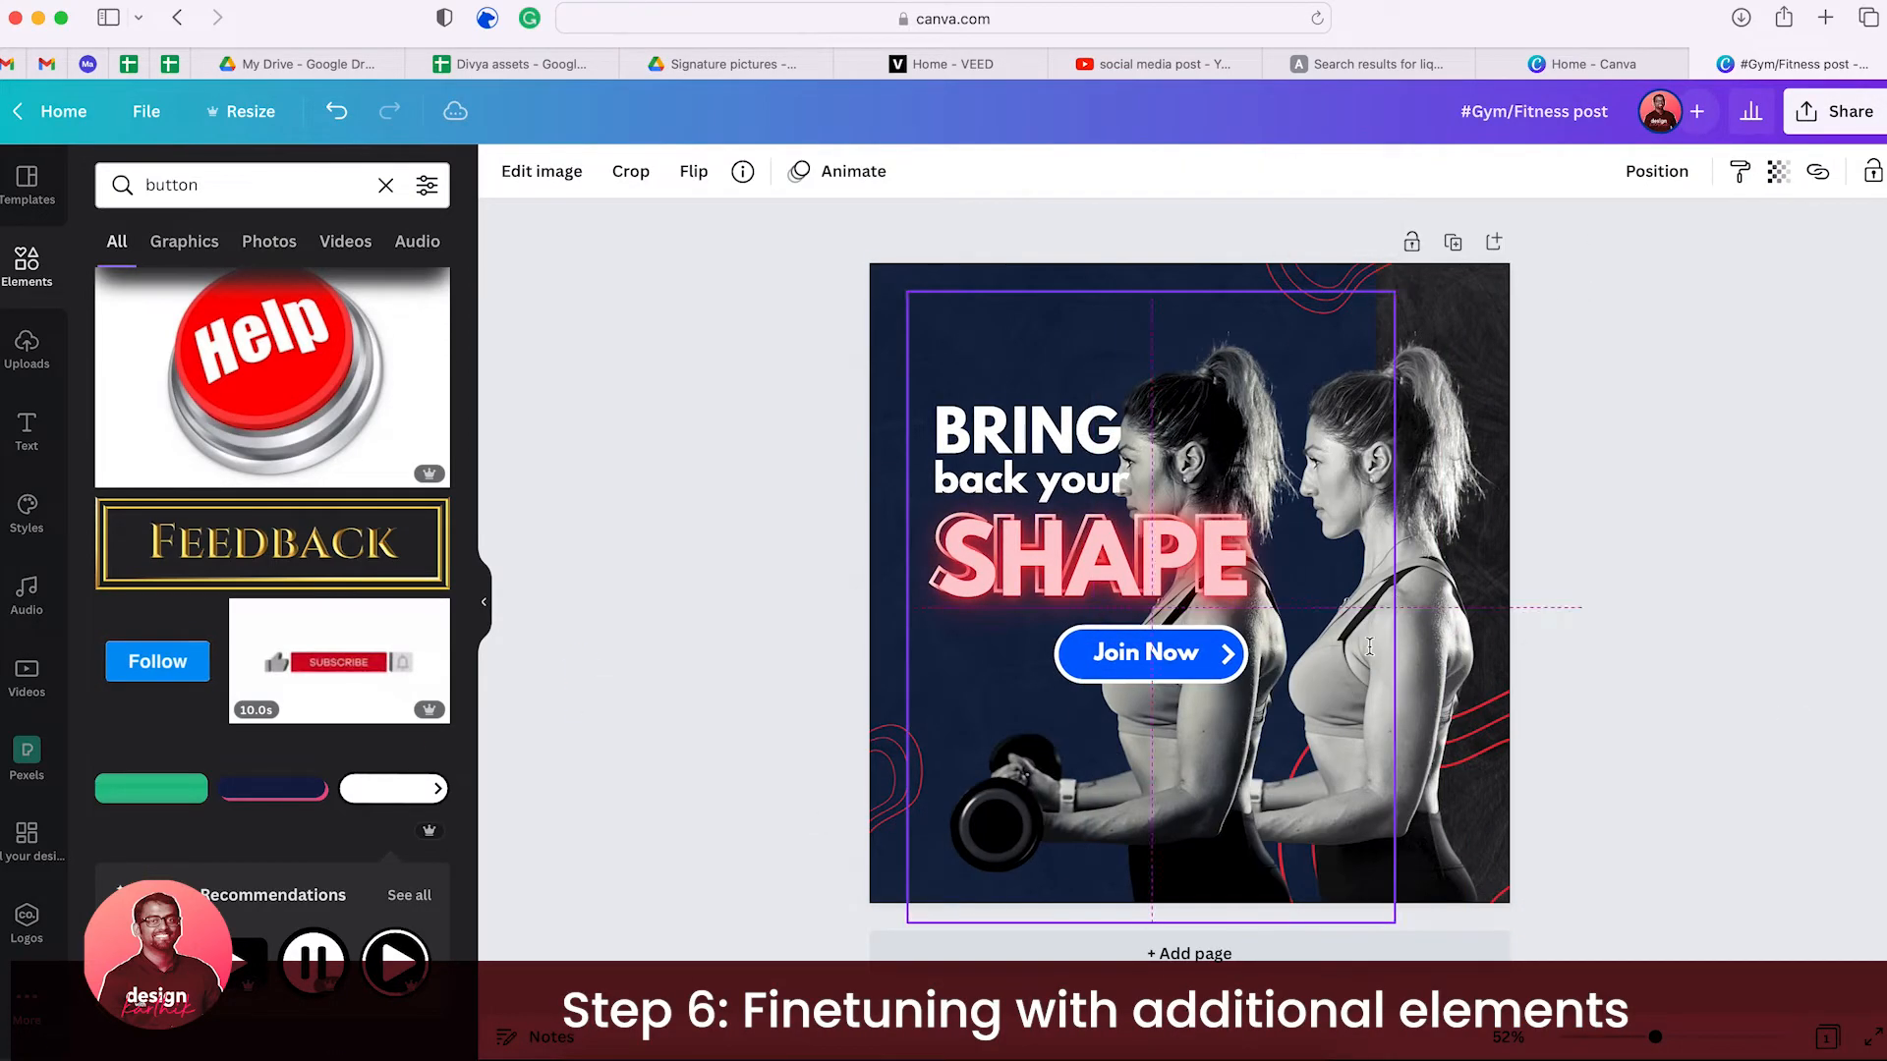
left_click(1212, 383)
left_click_drag(1395, 292, 1627, 108)
left_click_drag(1311, 477, 1305, 521)
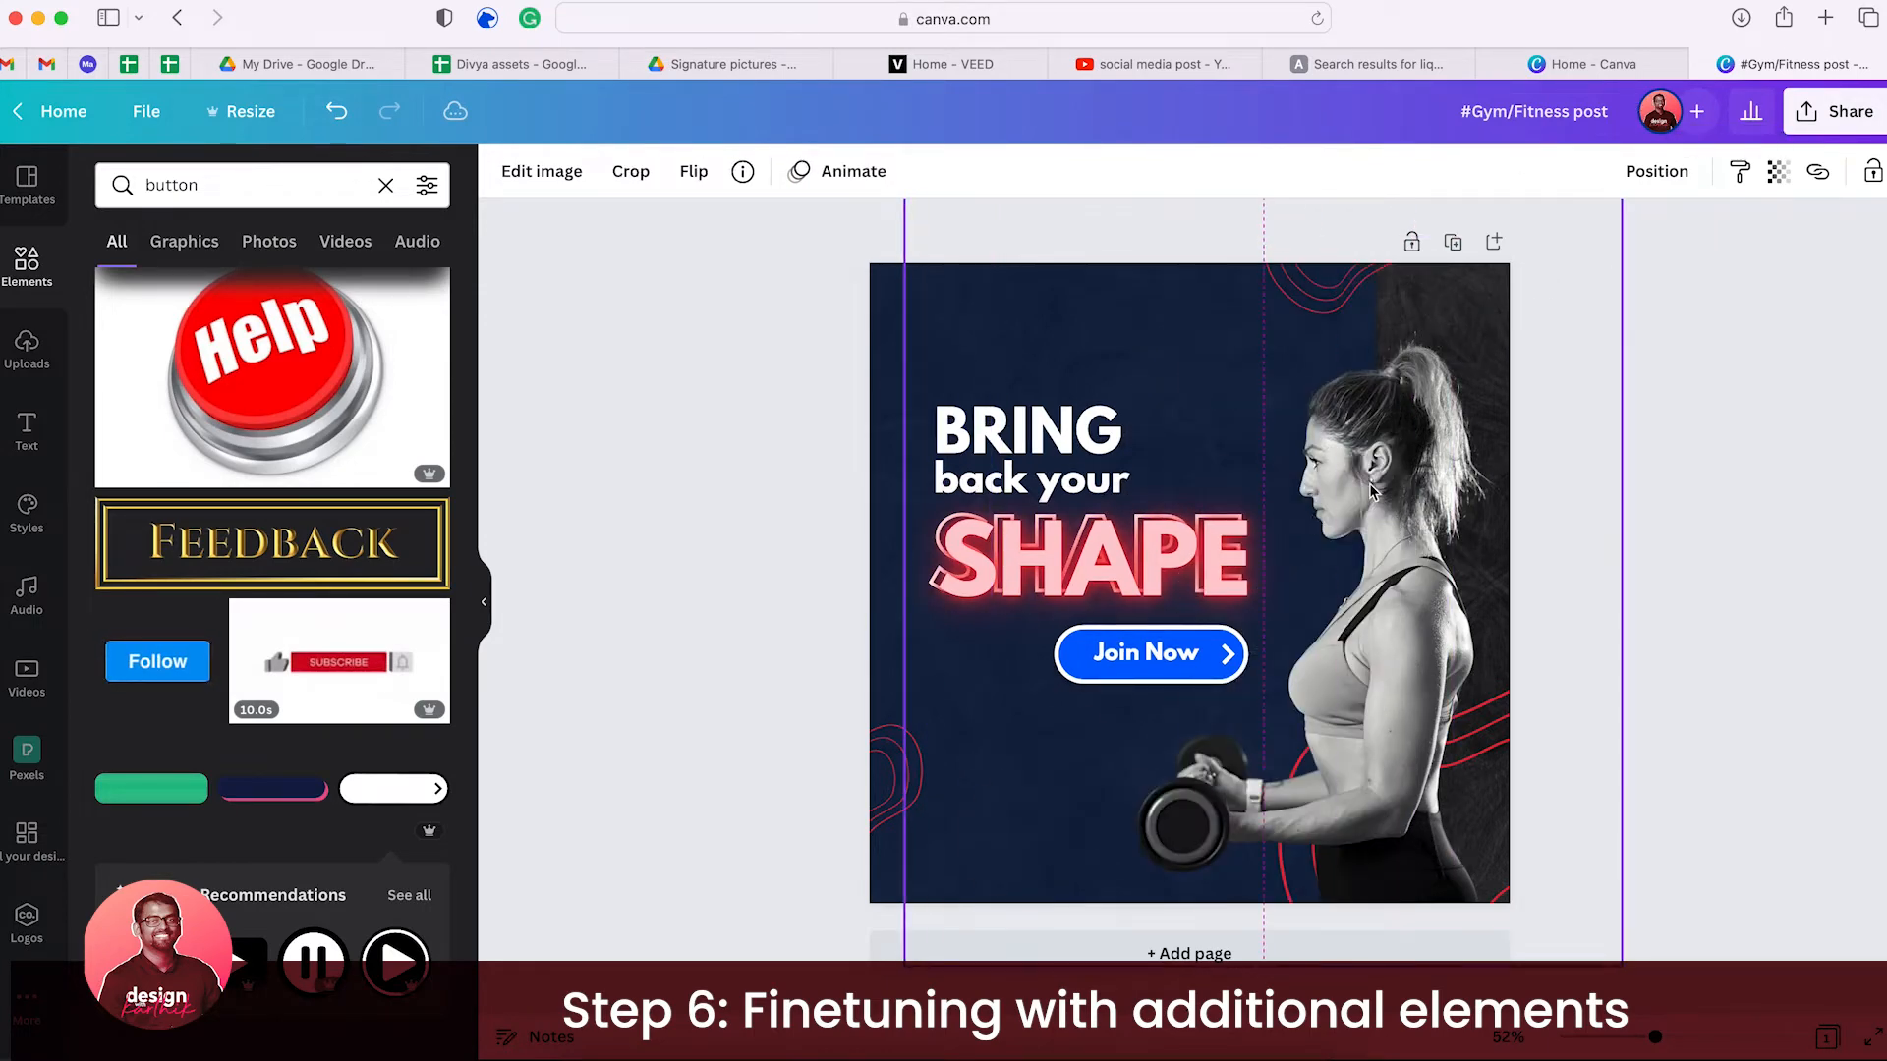
- Blur the enlarged copy of the woman's photo to 37 and send it behind the original photo
left_click(586, 180)
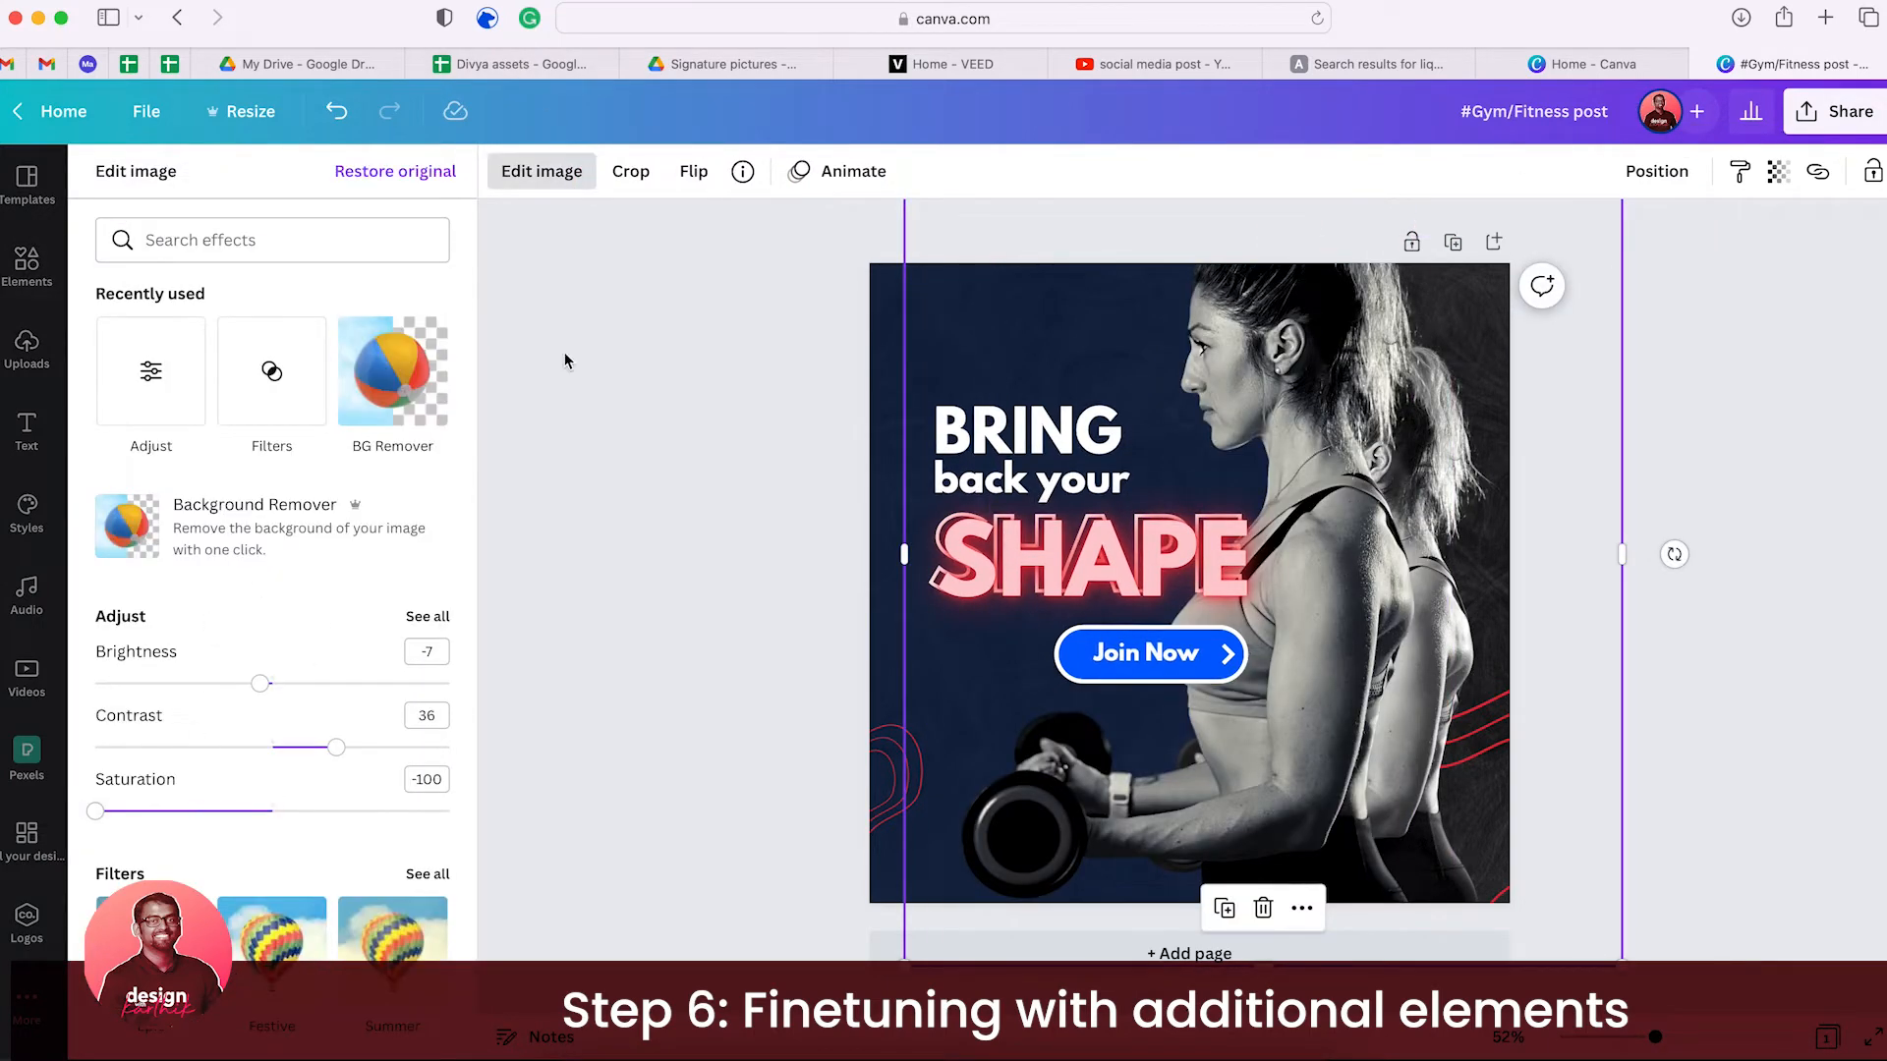
scroll(432, 393, "down", 4)
left_click(428, 363)
left_click_drag(330, 528, 340, 528)
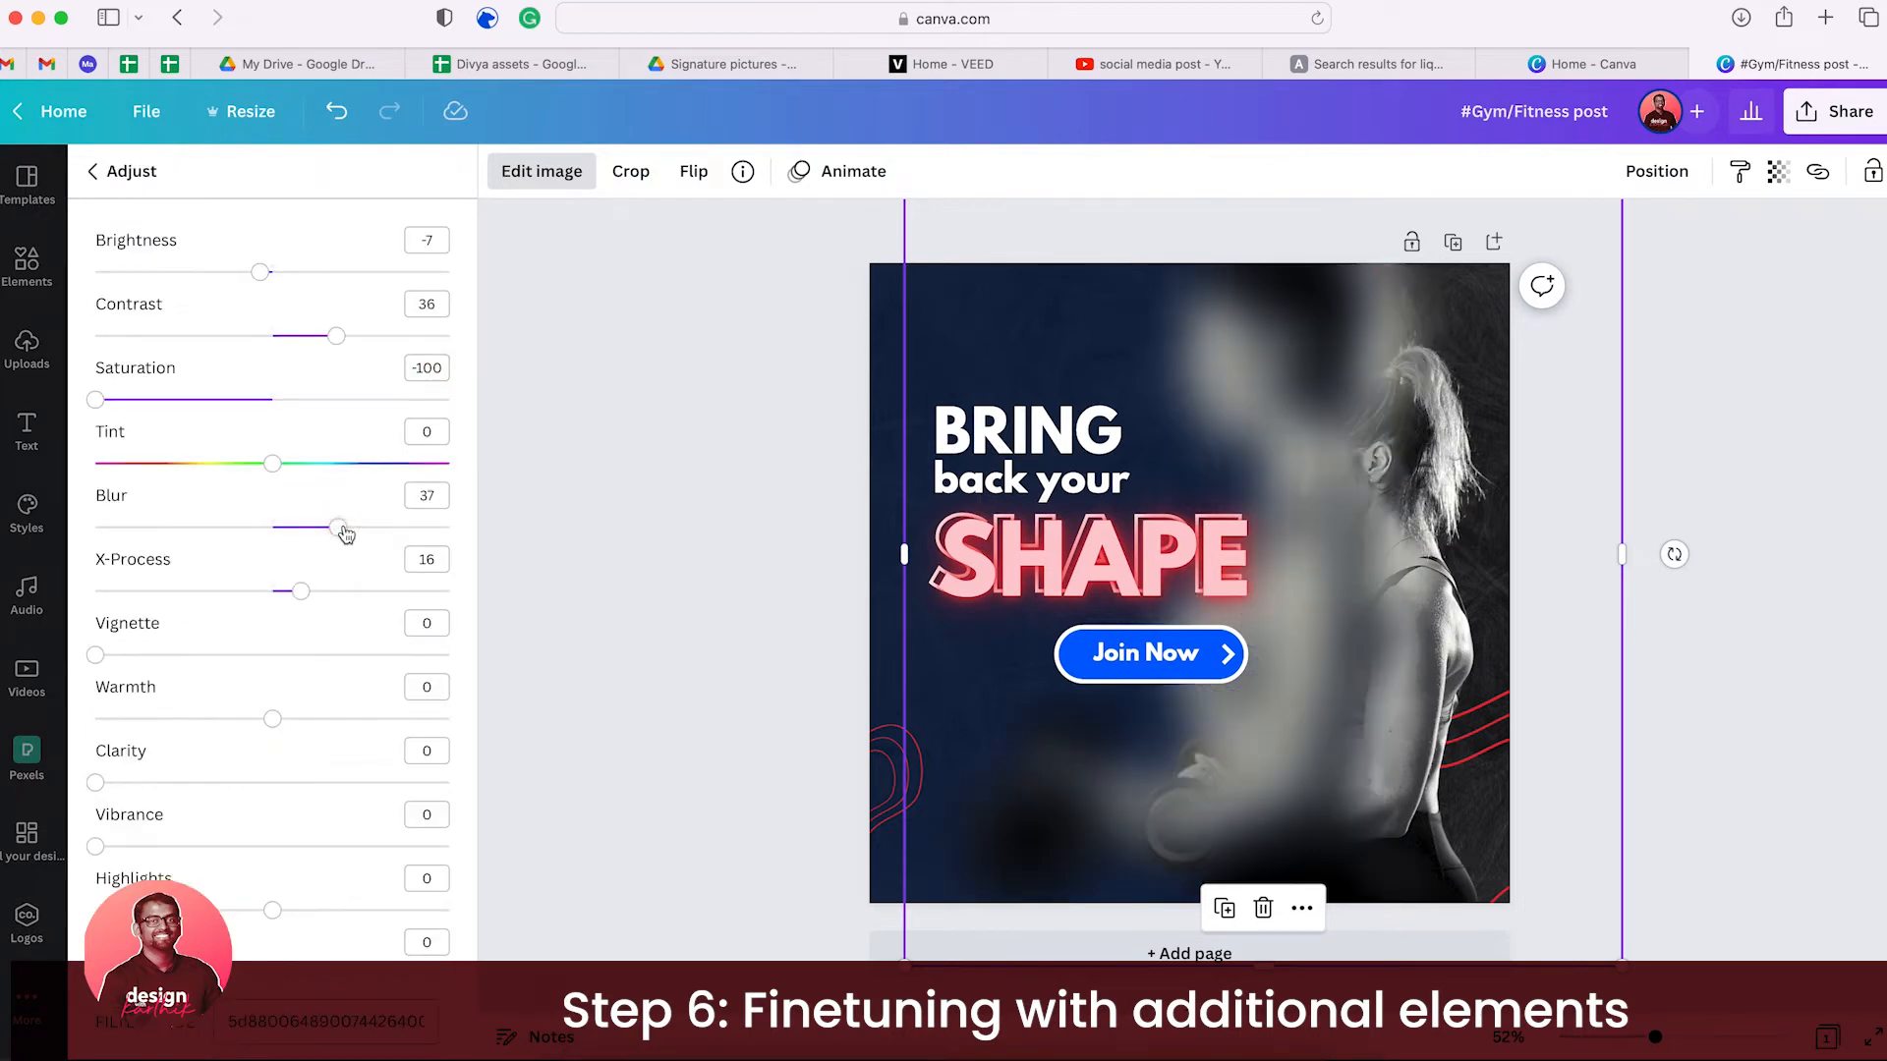
key("super+[")
left_click(1218, 235)
left_click_drag(1339, 238, 1394, 298)
key("super+z")
key("super+z")
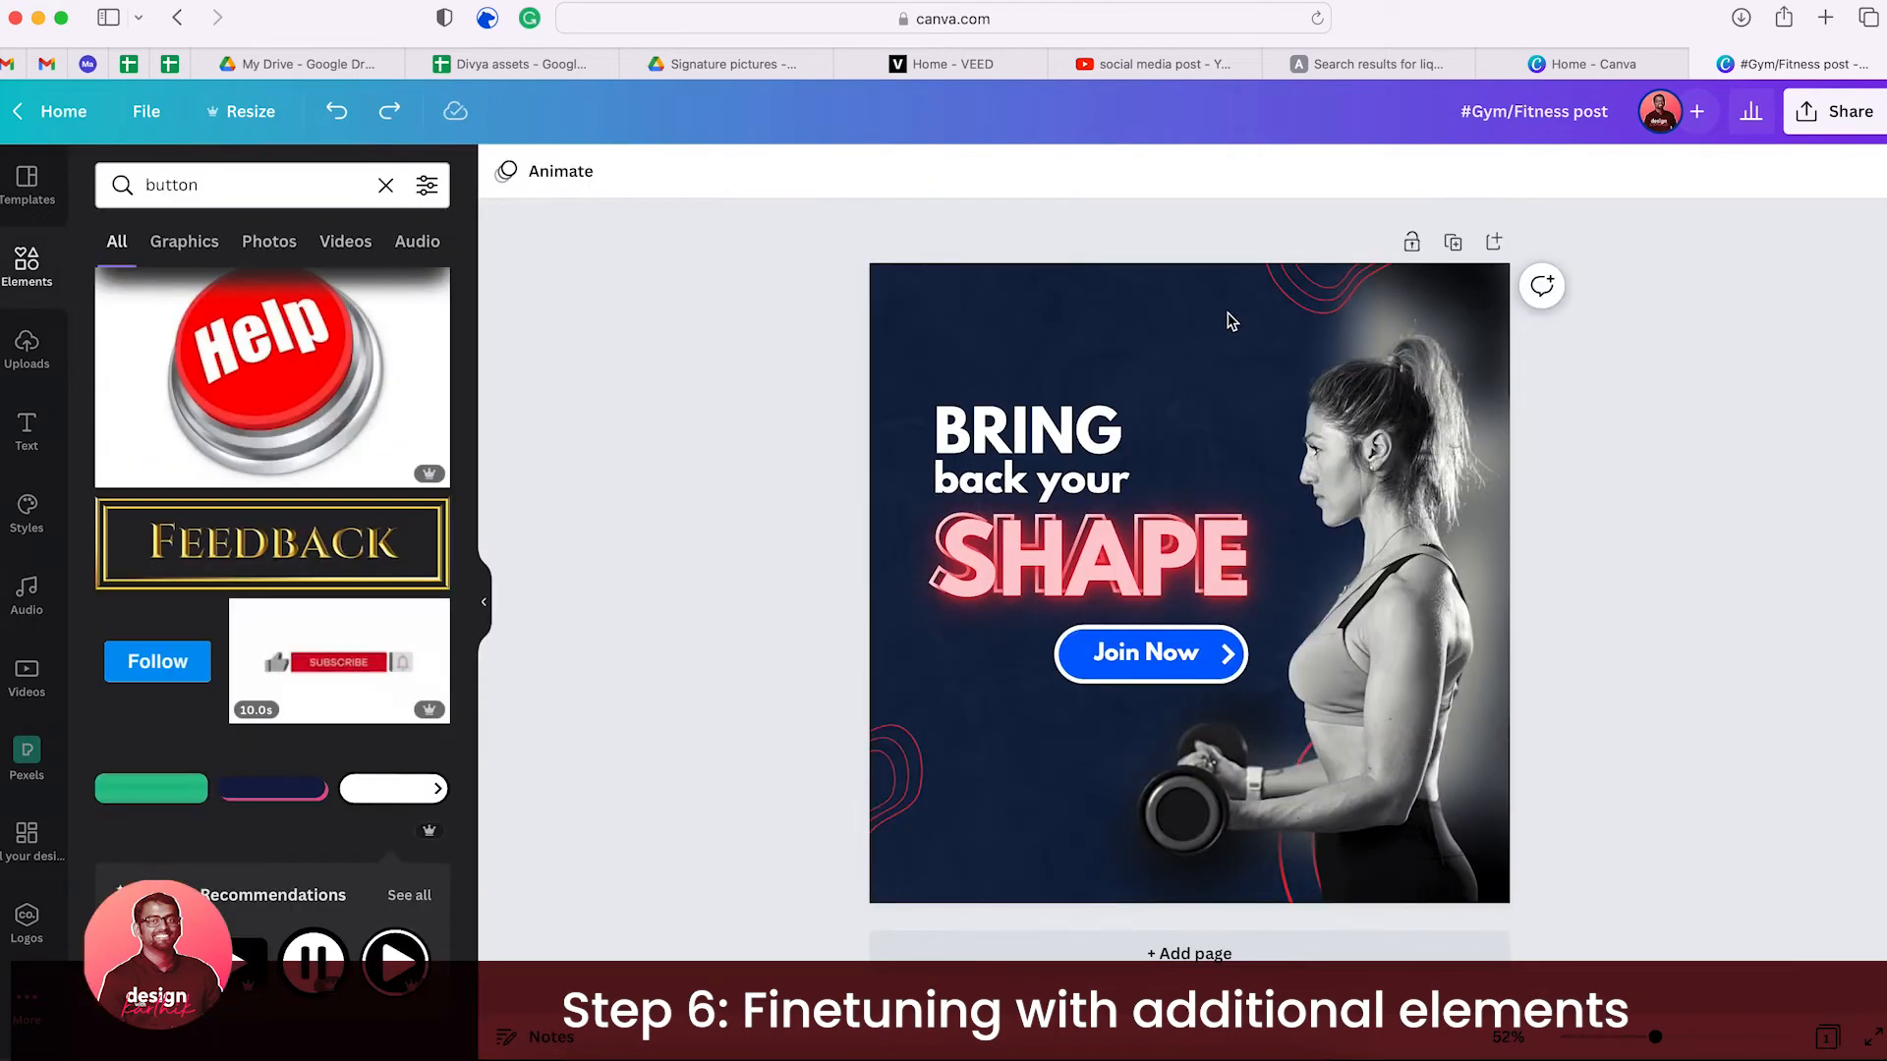
key("super+z")
- Search the elements for "fitness" and add a small "Logo" text at size 18.1 near the page's upper-left corner
type("tness")
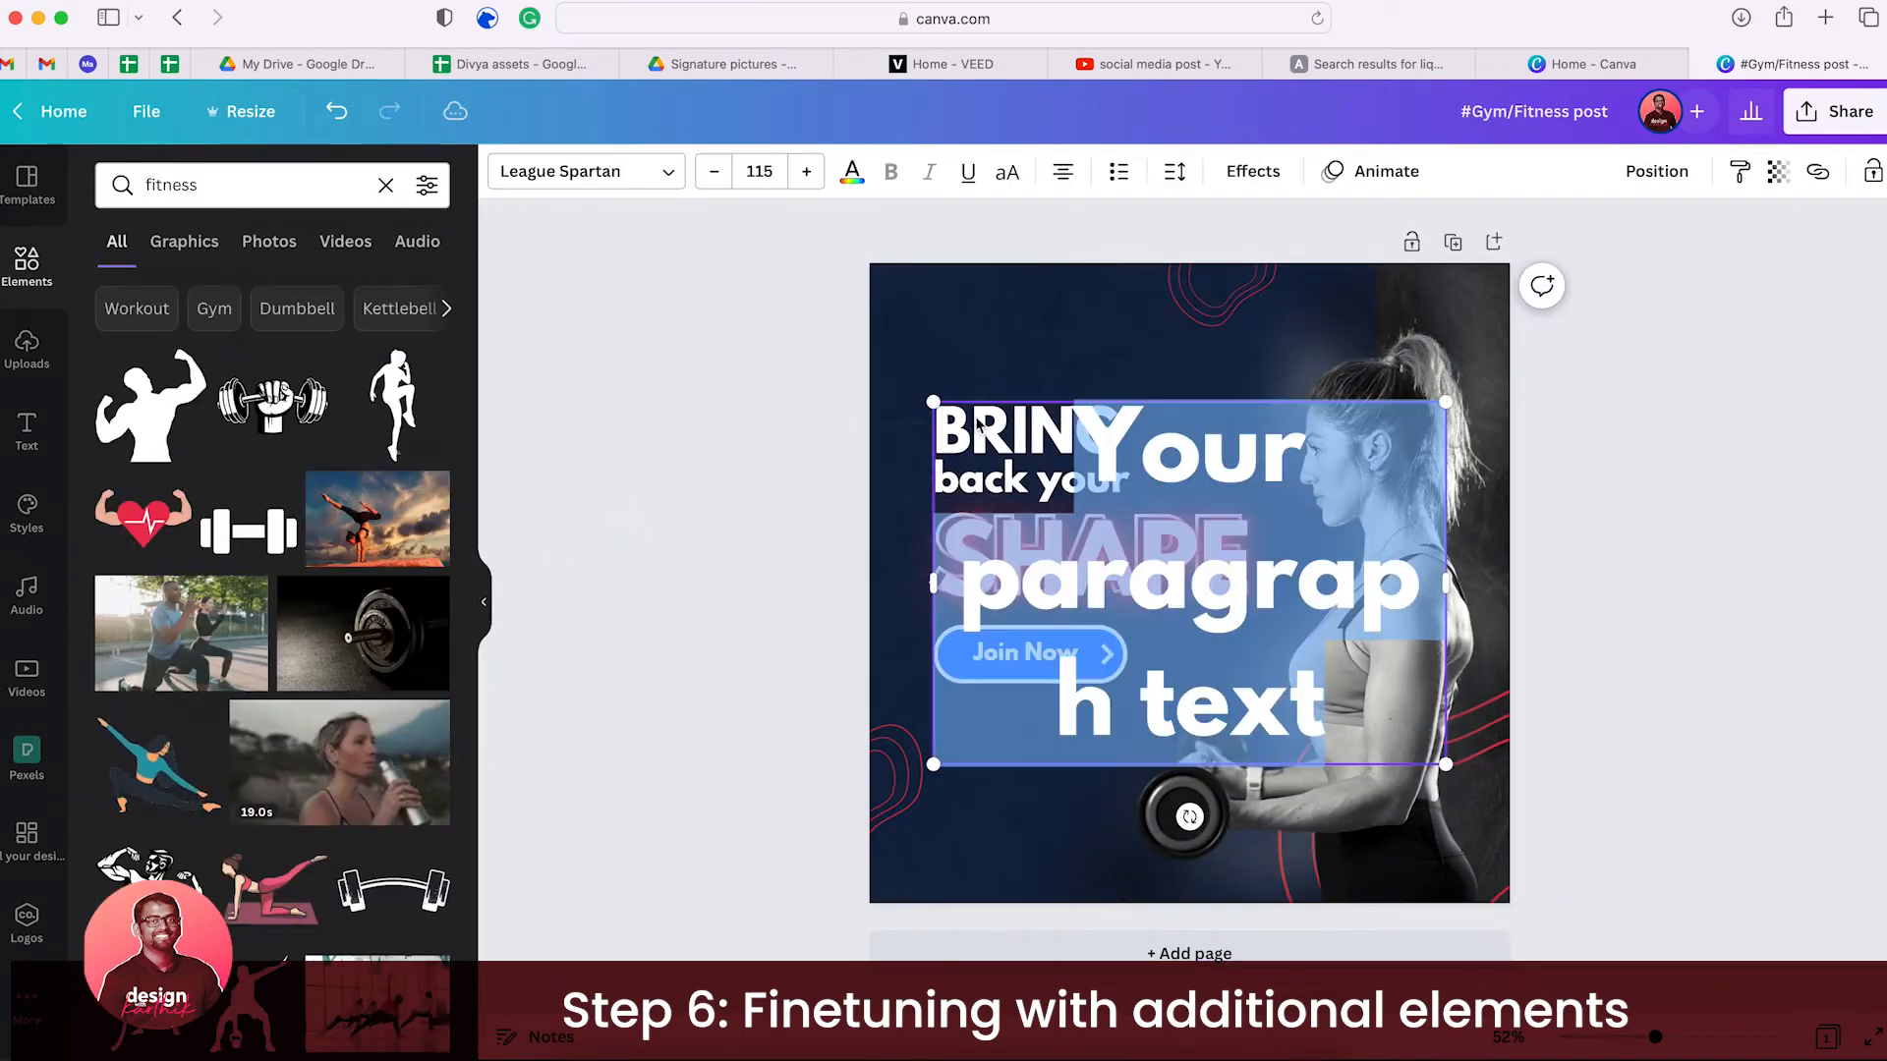
type("Logo")
left_click_drag(1307, 401, 1112, 495)
- Add the dumbbell graphic, shrink it to fit just above the Logo text and colour it white
left_click(249, 530)
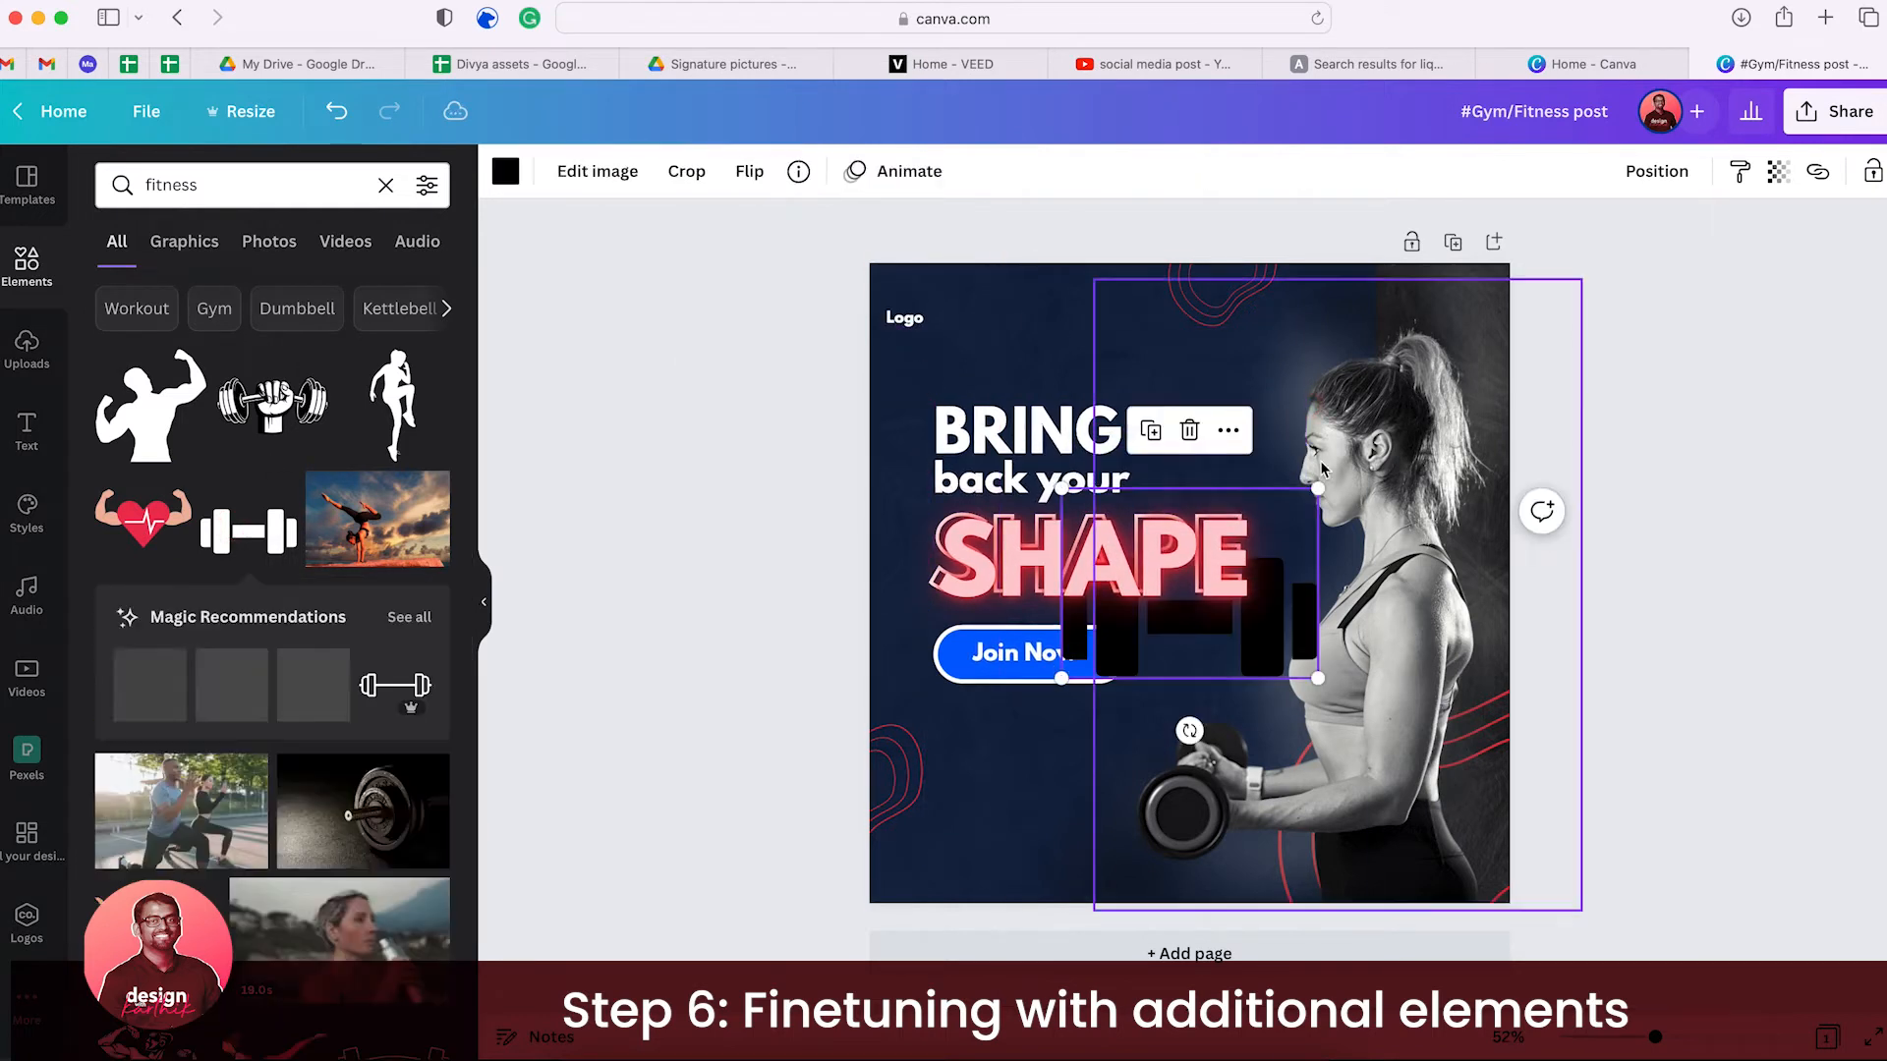
left_click_drag(1316, 489, 942, 324)
left_click(505, 171)
left_click(426, 289)
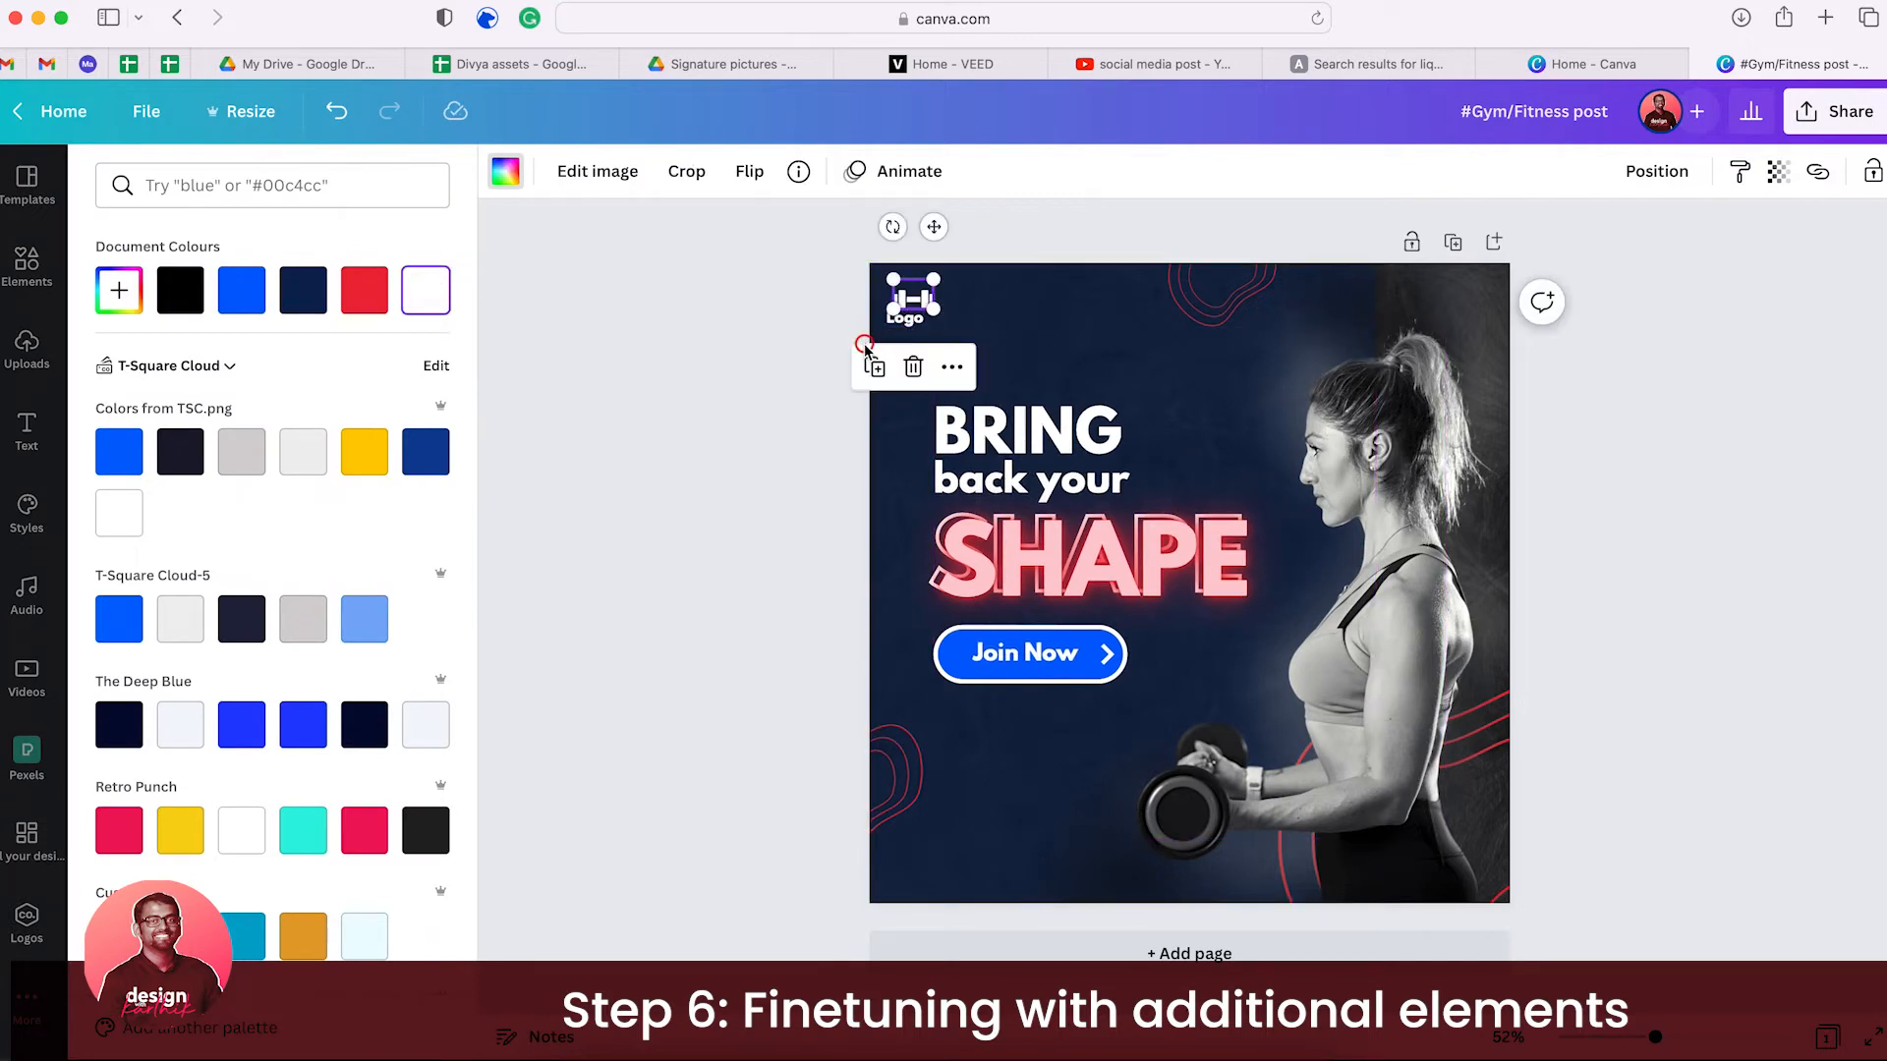
- Move the Logo text so it sits centred just beneath the dumbbell icon
left_click(889, 319)
left_click_drag(912, 316, 905, 317)
left_click(783, 227)
left_click(904, 322)
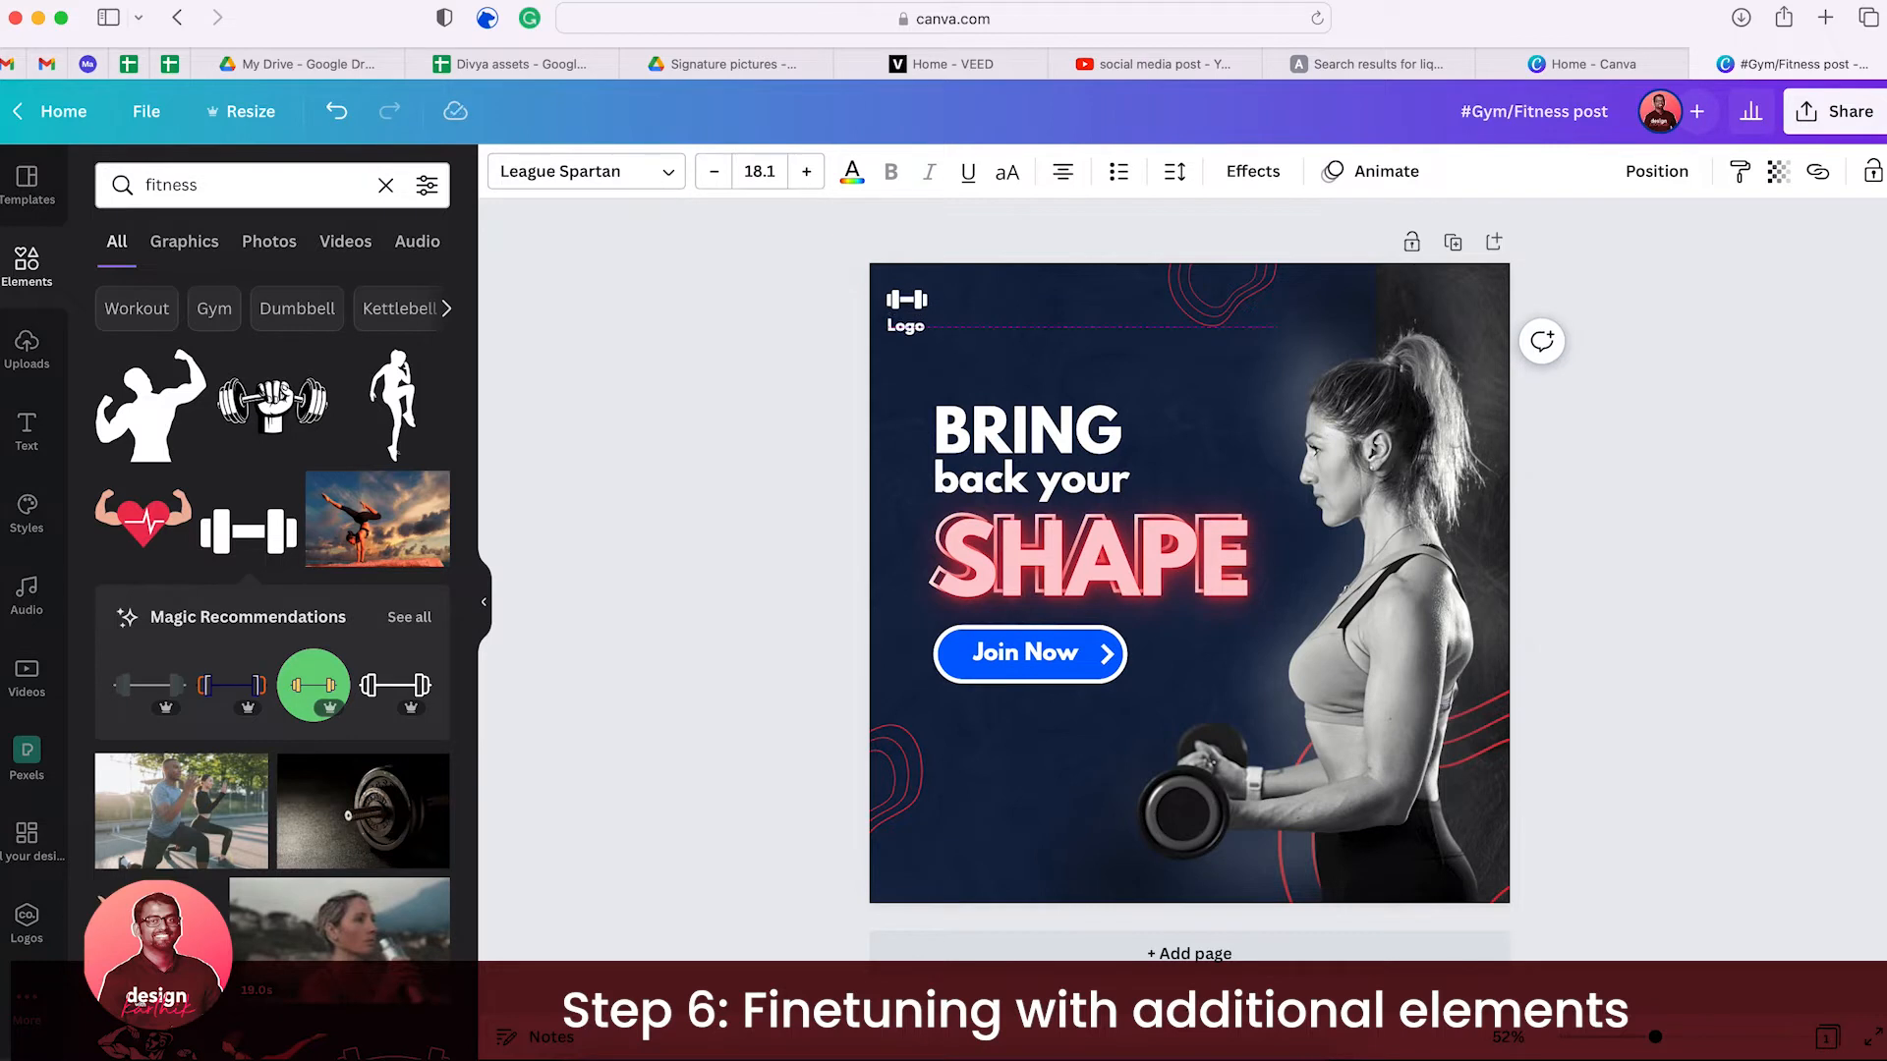
- Add a blue circle cropped by the page's upper-left corner and layer it behind the dumbbell and Logo text
left_click(1050, 398)
key("c")
left_click_drag(1233, 652, 977, 340)
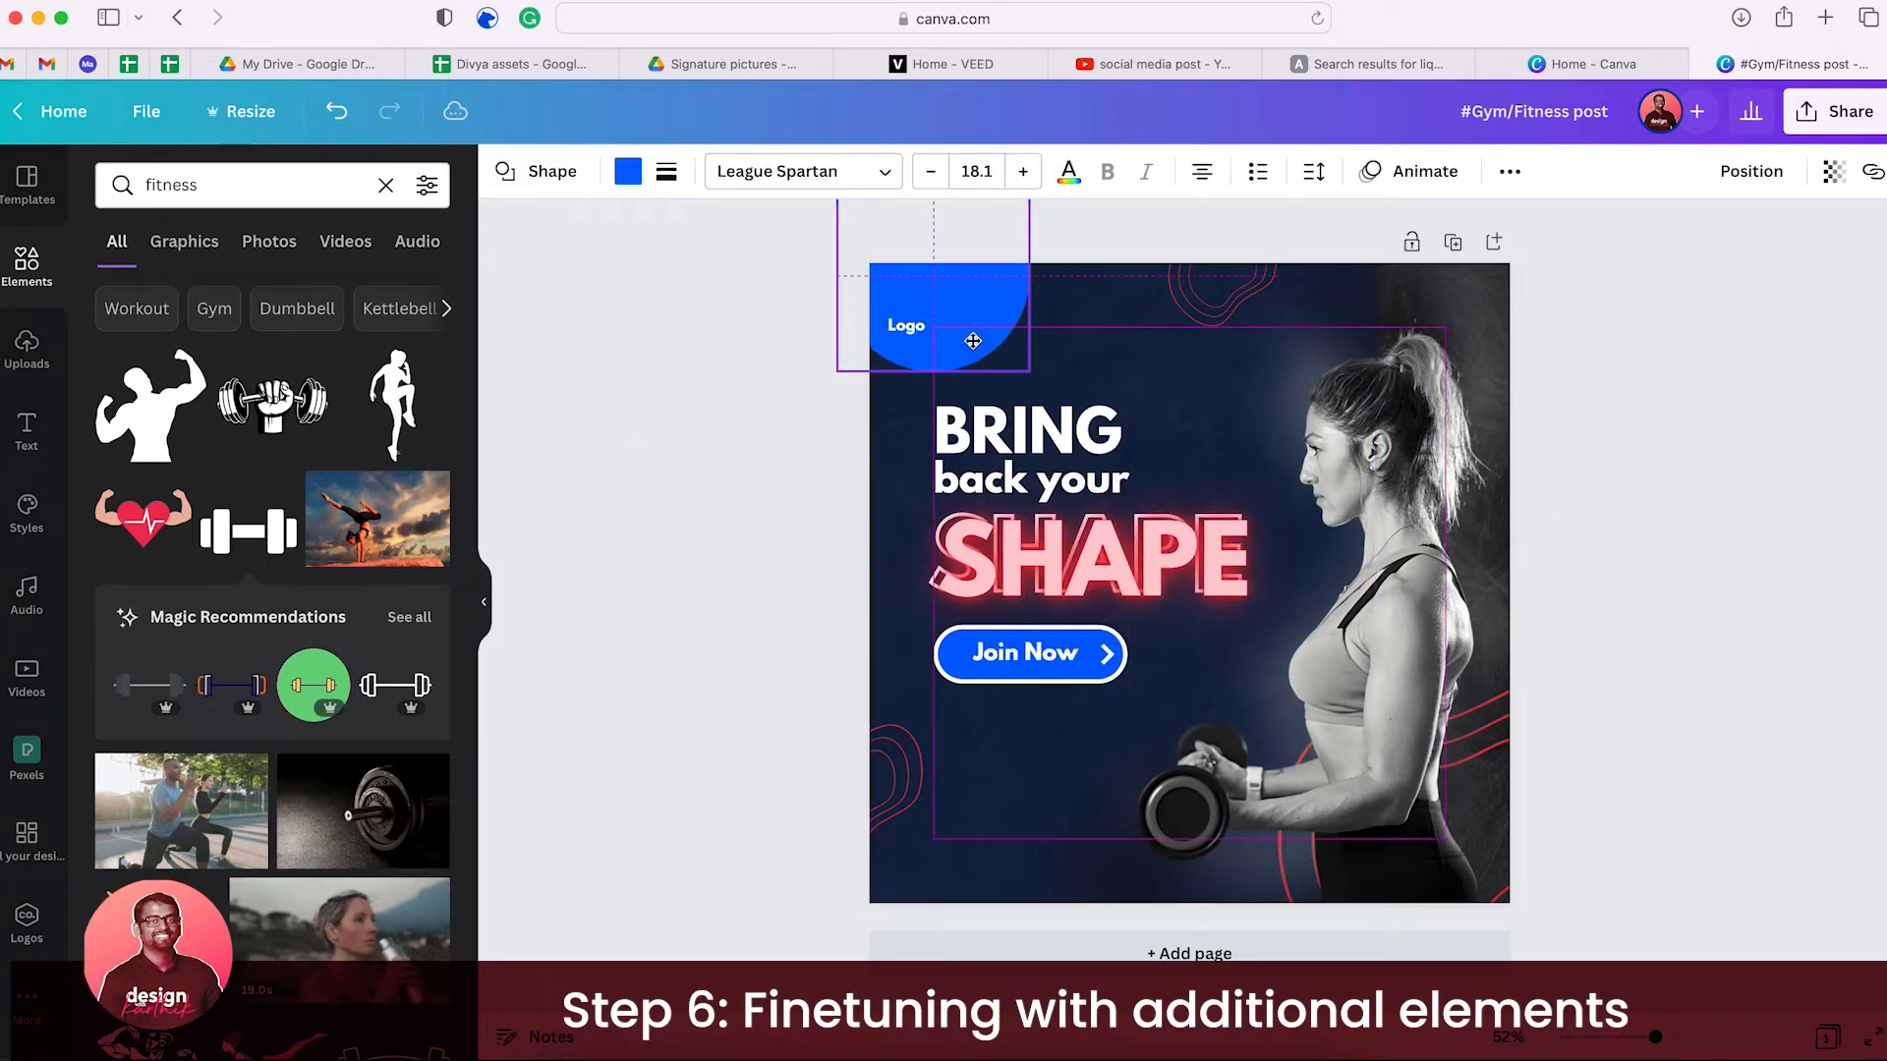
key("super+bracketleft")
key("super+bracketright")
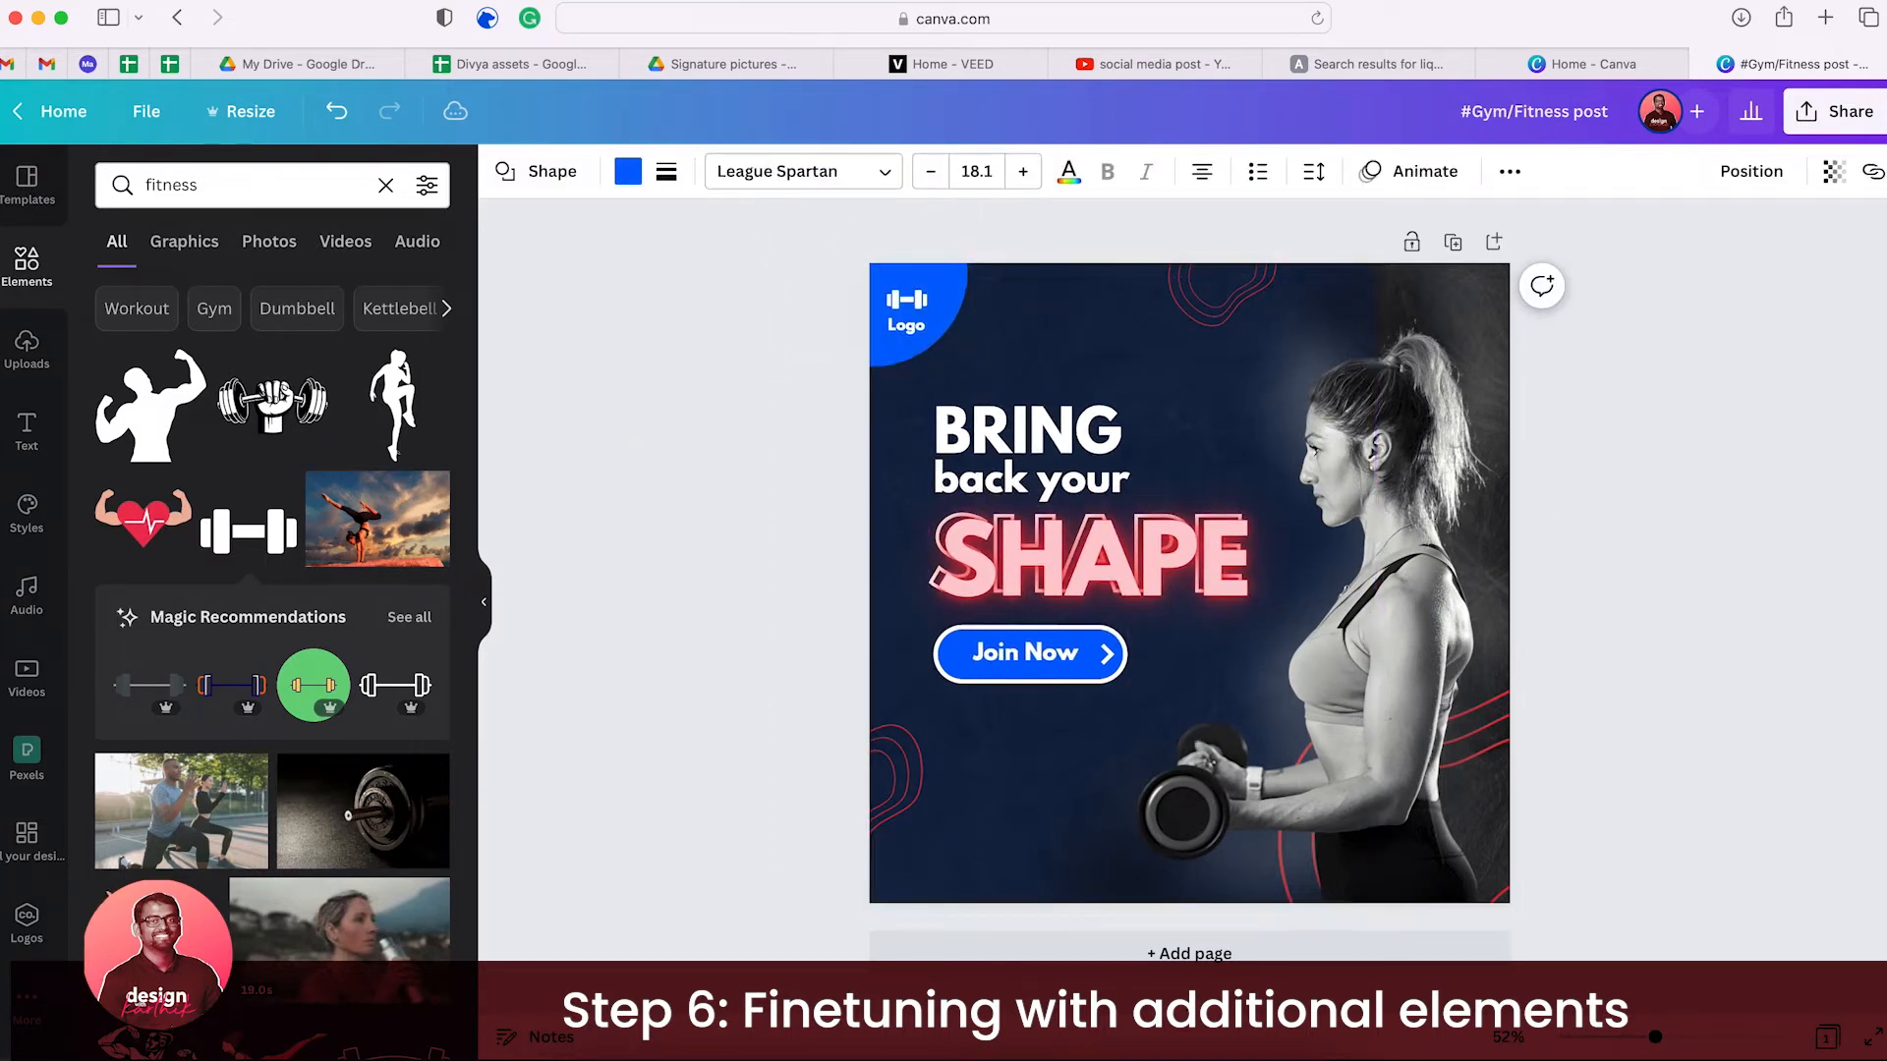
- Place a white copy of the corner circle, slightly offset, behind the blue one
left_click(666, 171)
left_click(628, 171)
left_click(373, 293)
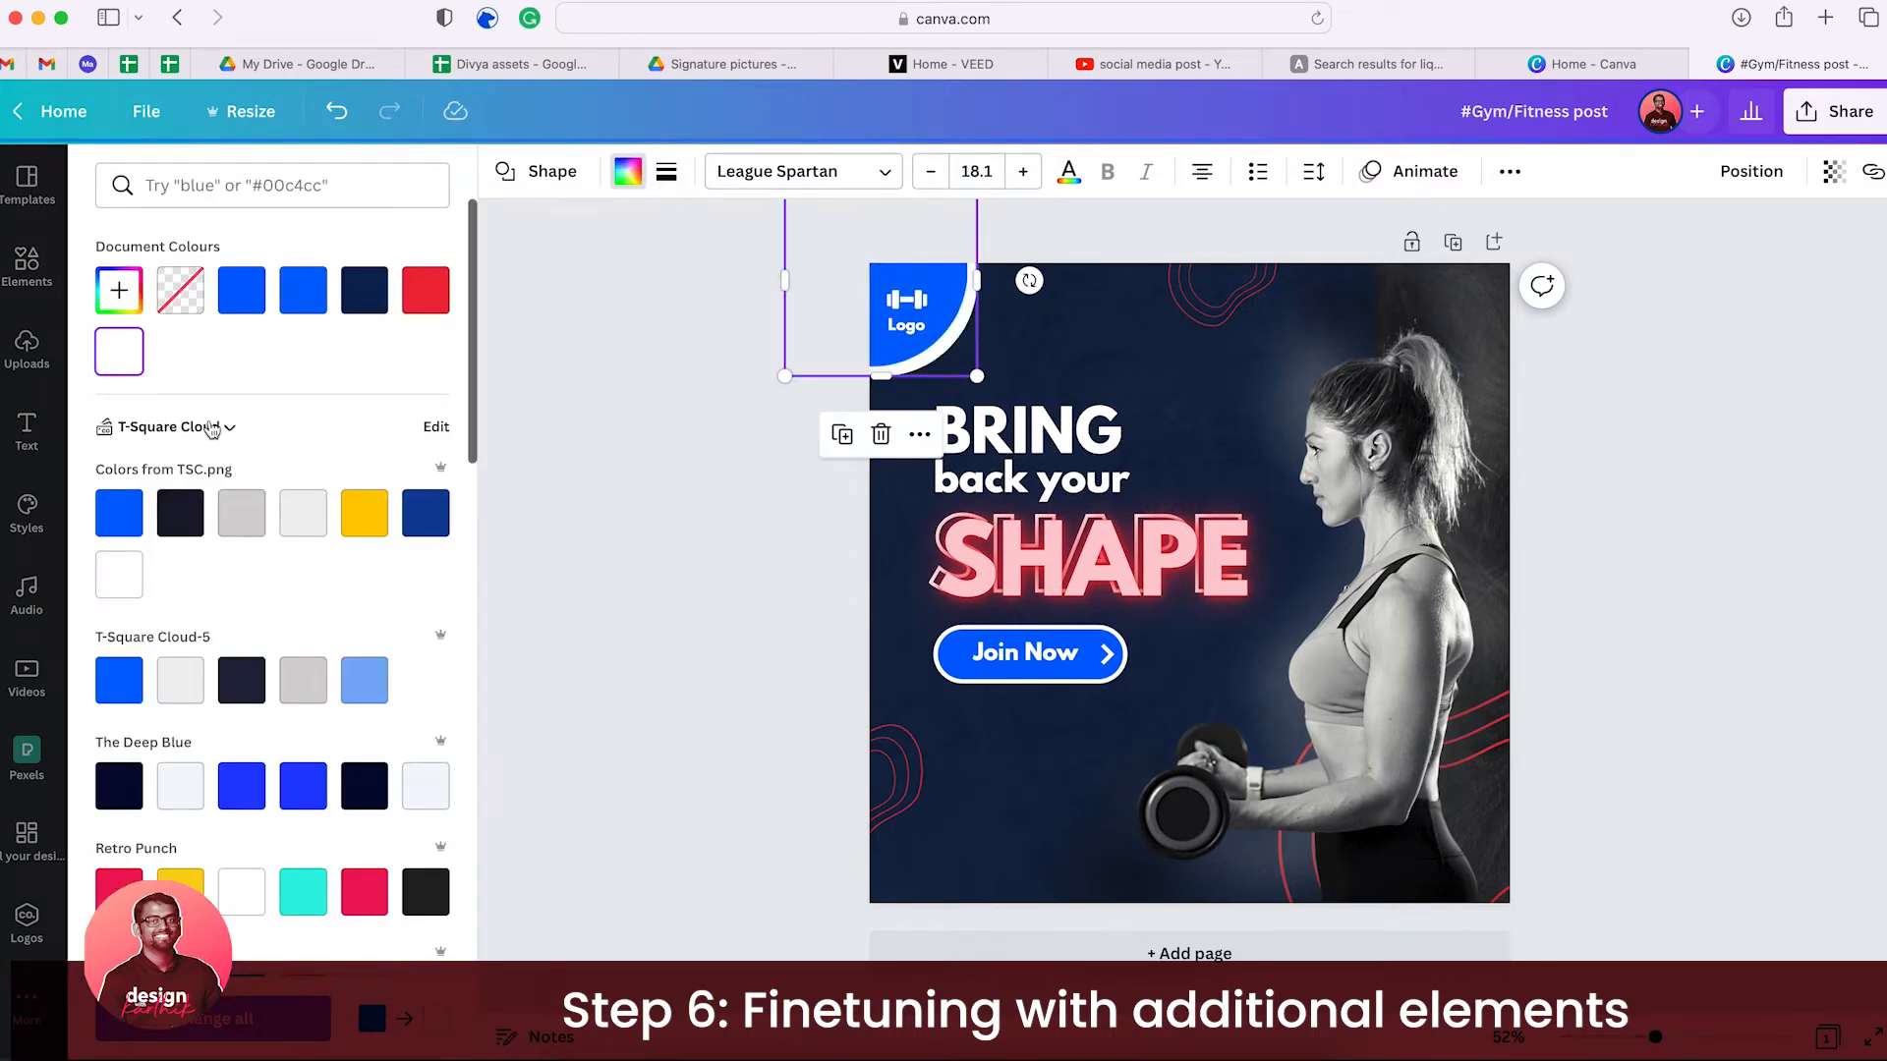
- Adjust the overlap of the two corner circles to leave only a thin white rim around the blue one
left_click(929, 350)
left_click(952, 329)
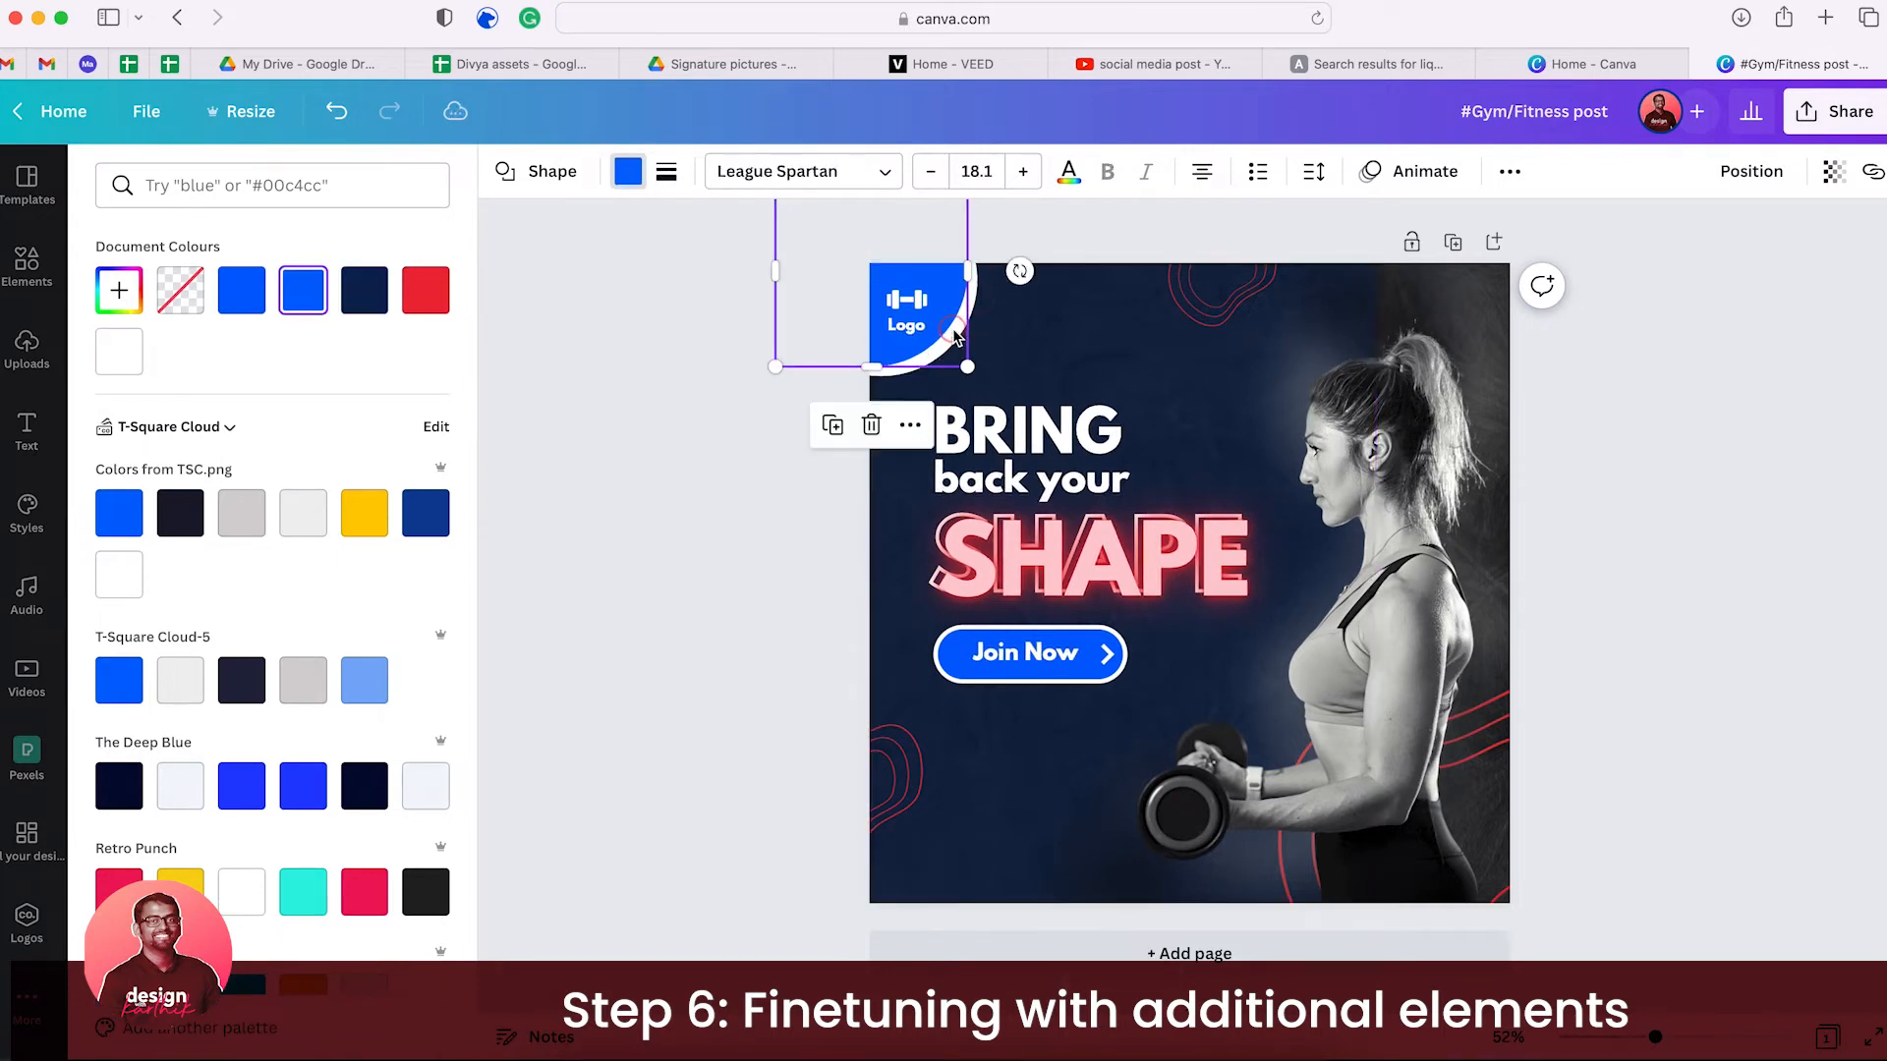
left_click(777, 413)
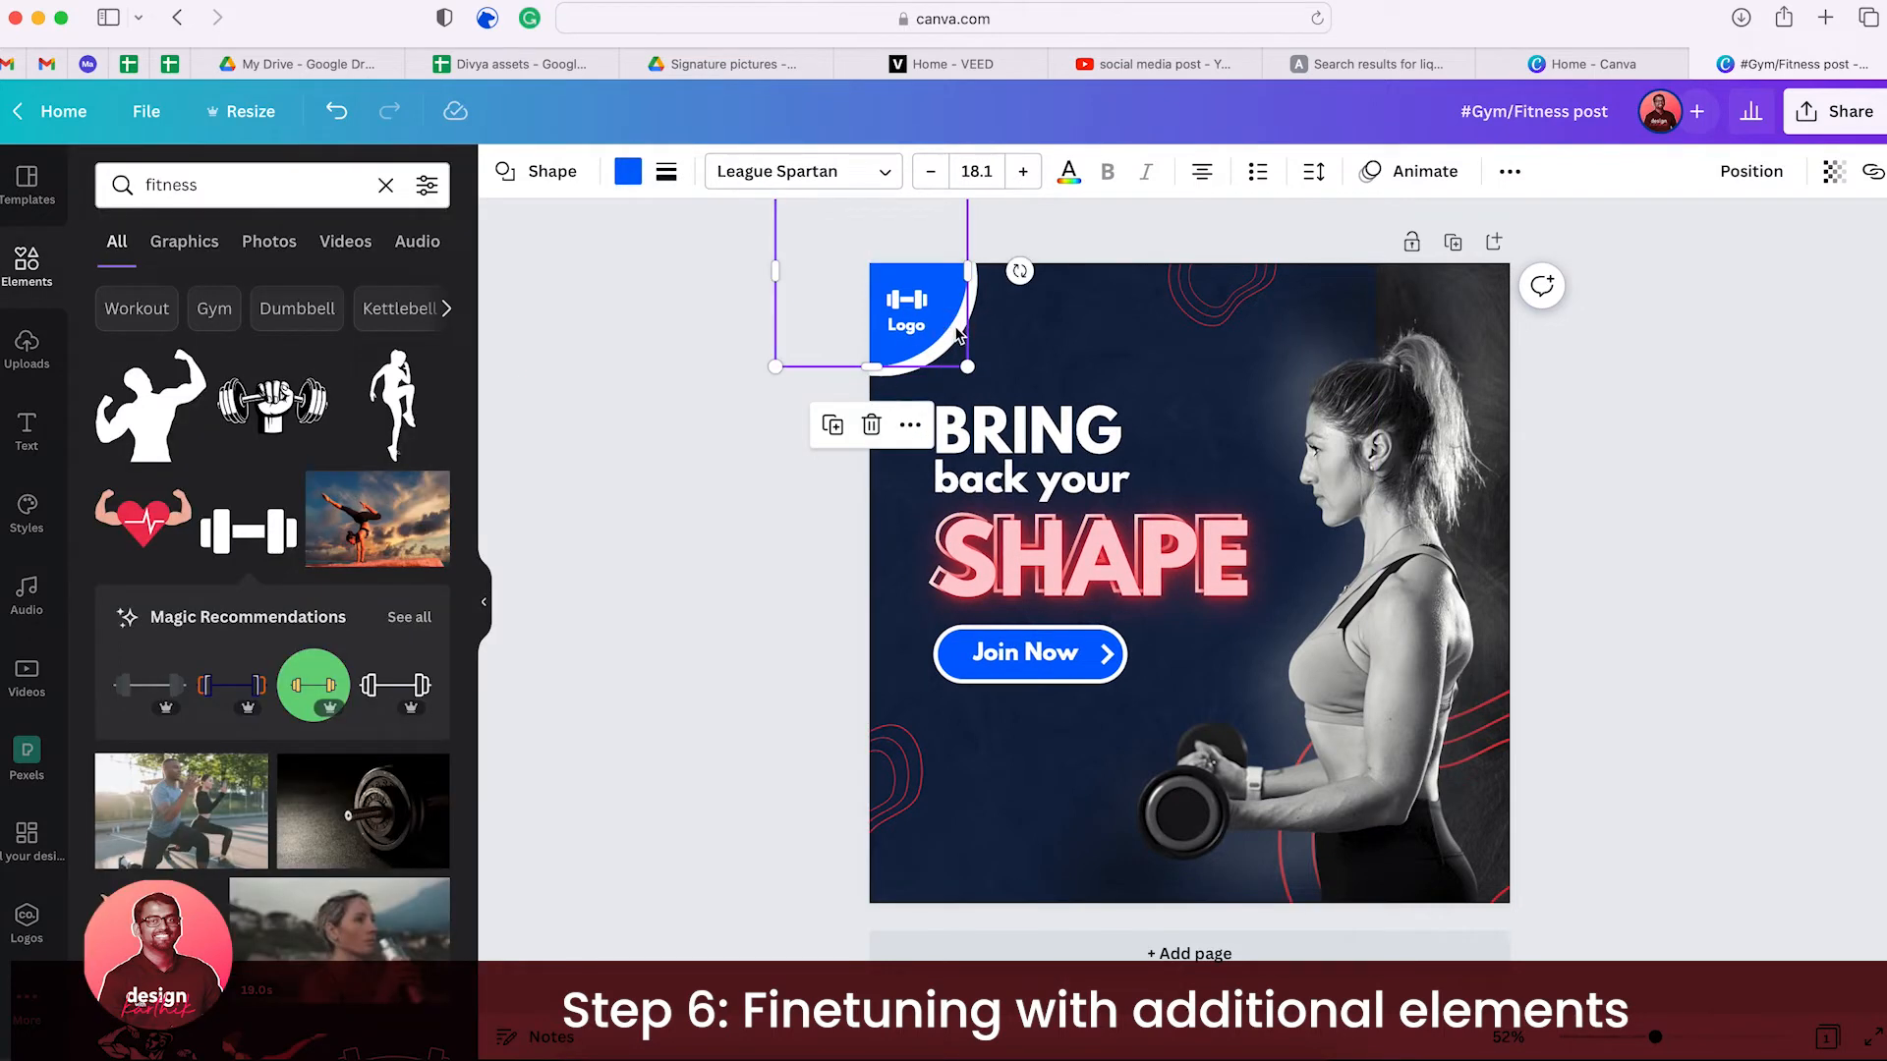
left_click_drag(956, 335, 949, 335)
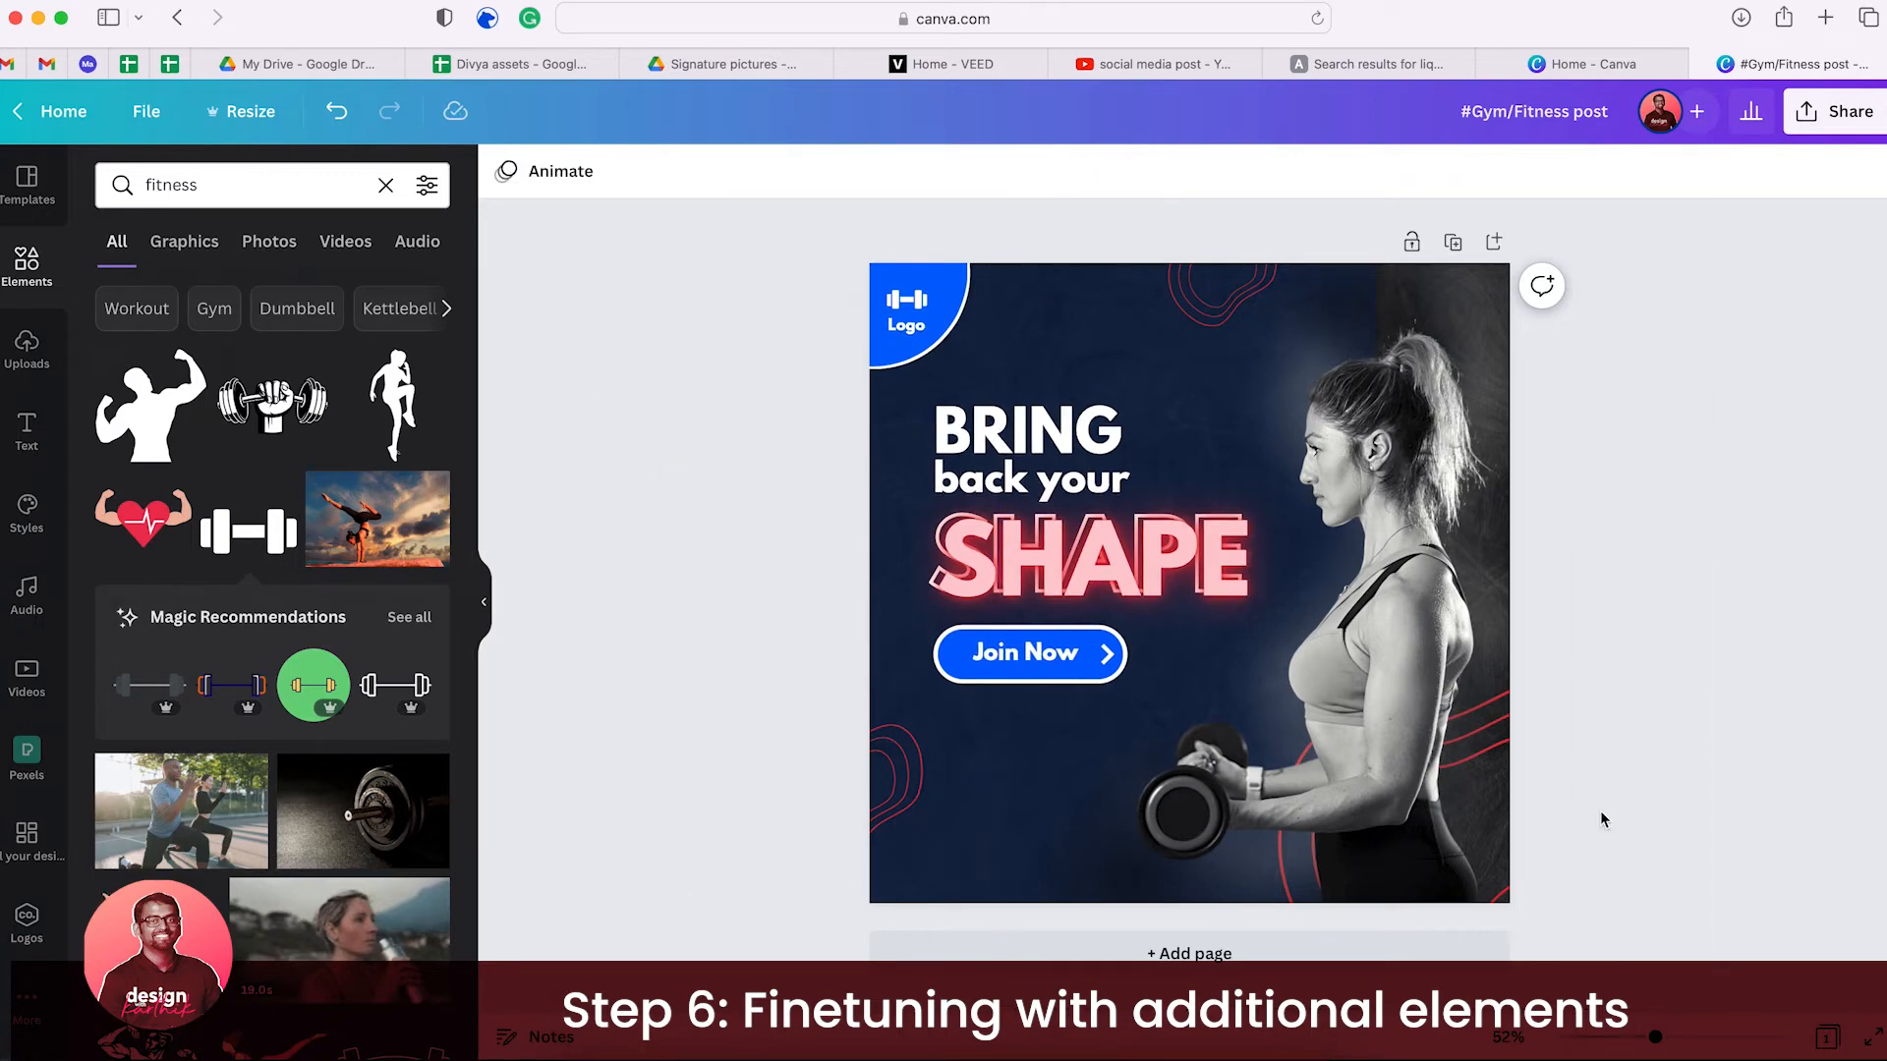
- Add the flexed-arm outline graphic from the fitness results and make it white
scroll(273, 688, "down", 3)
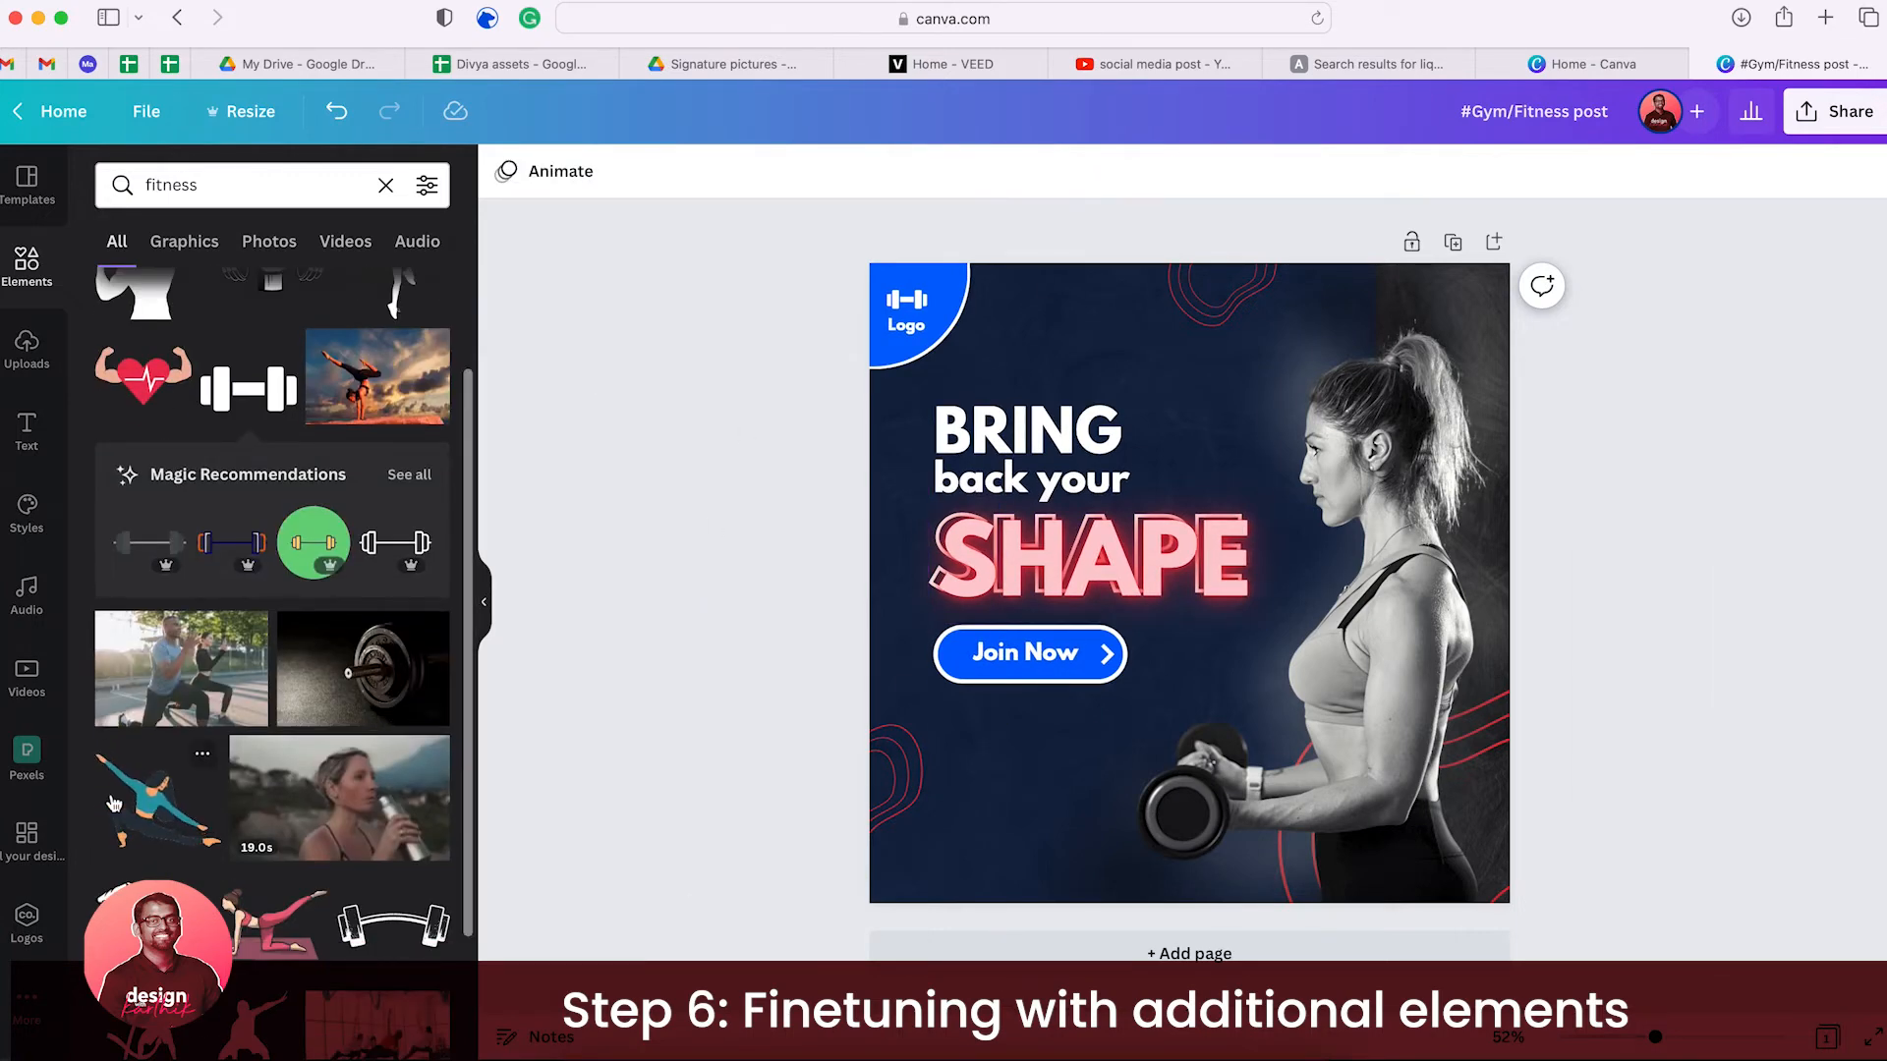
scroll(113, 801, "down", 8)
left_click(510, 173)
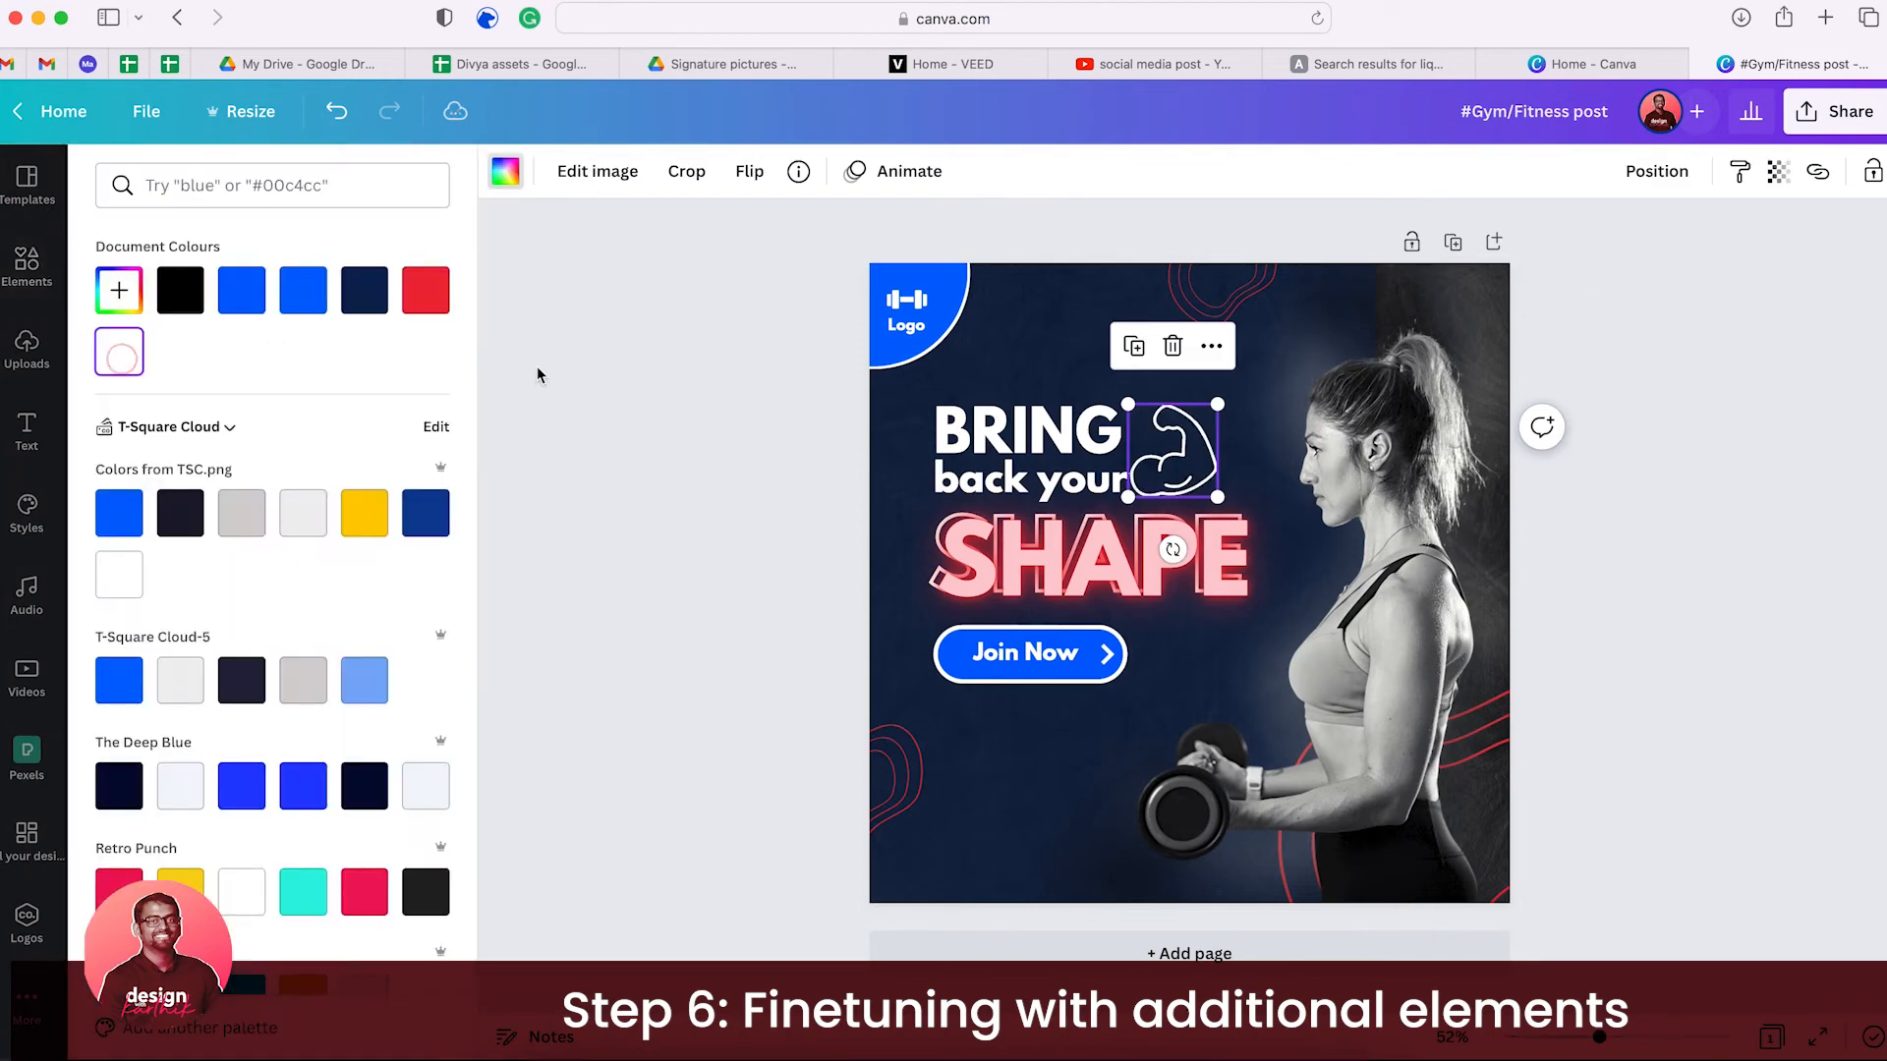
- Enlarge the white arm graphic, tilt it slightly and place it beside the BRING back your text
left_click_drag(1170, 469, 1263, 618)
left_click_drag(1283, 546, 1271, 597)
mouse_move(1244, 682)
left_mouse_down()
mouse_move(1274, 687)
mouse_move(1259, 684)
left_mouse_up()
left_click_drag(1293, 559, 1239, 366)
key("super+f")
key("Escape")
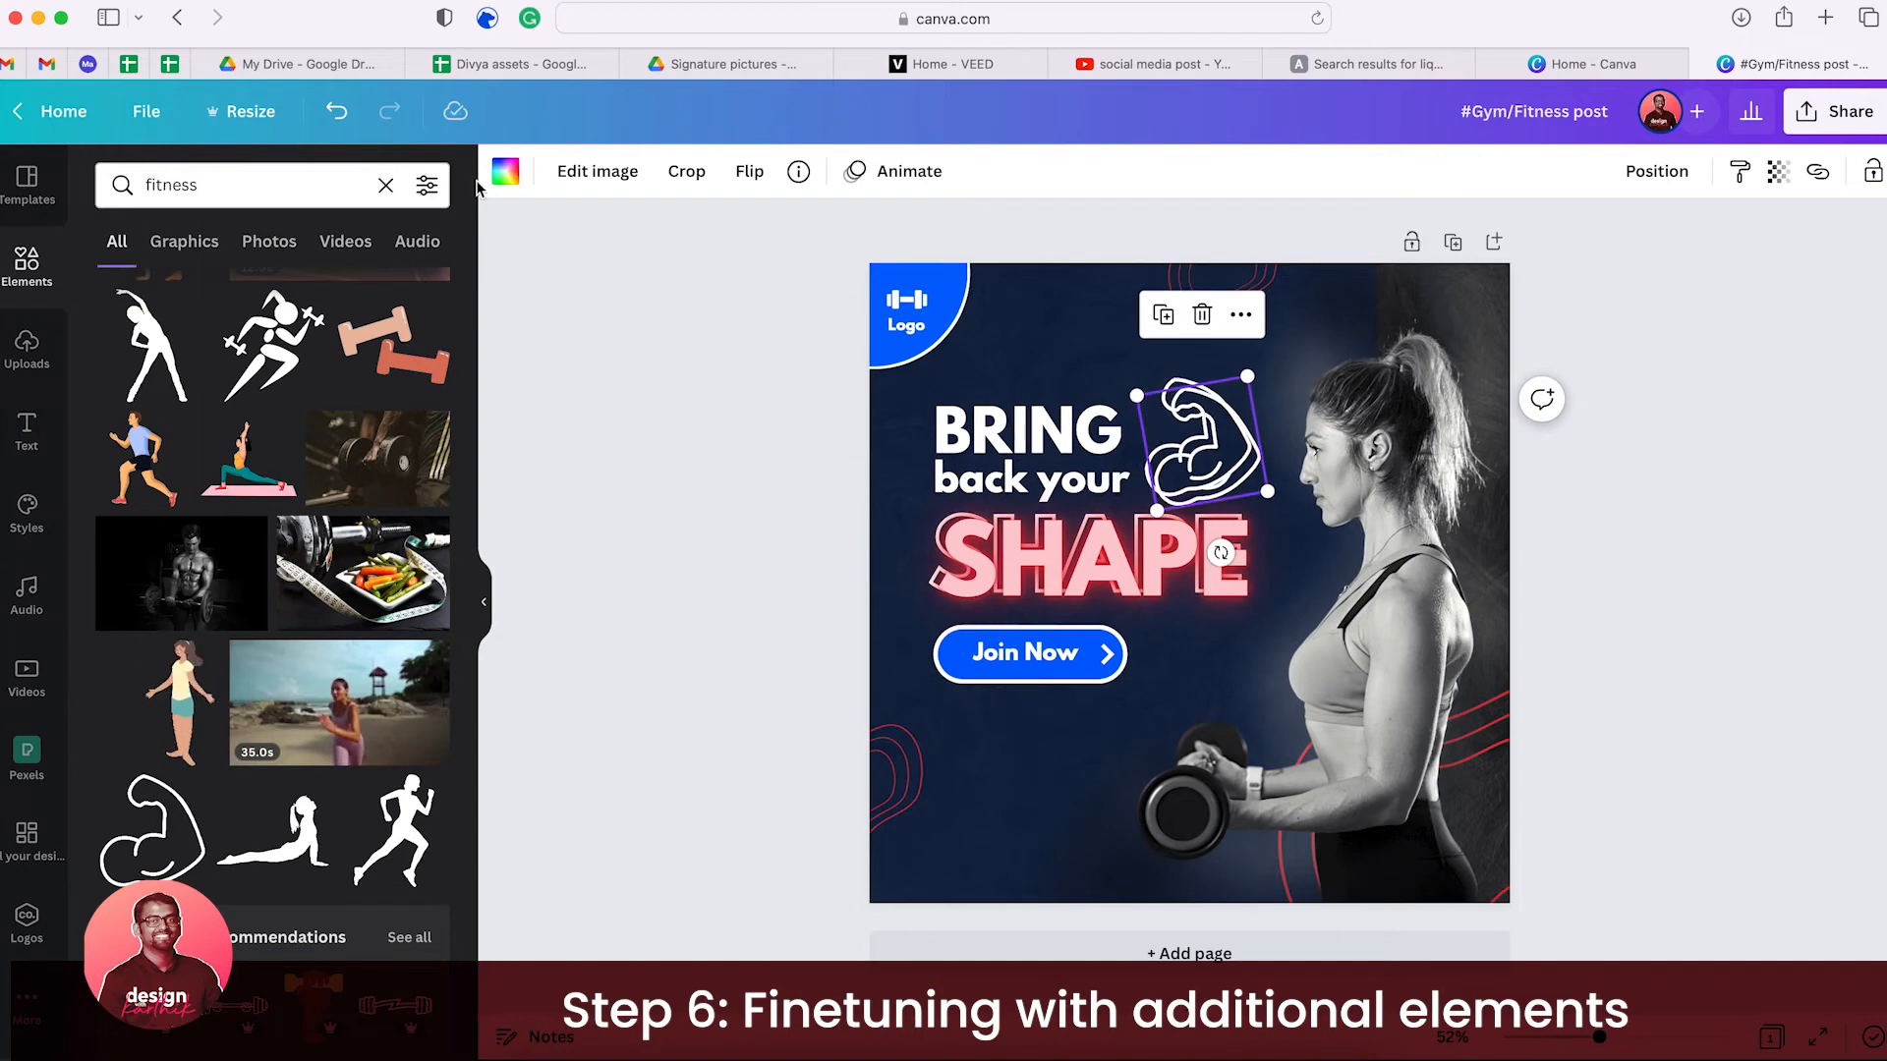
- Colour a duplicate of the arm graphic red and offset it slightly to the left behind the white one
left_click(505, 171)
left_click(356, 295)
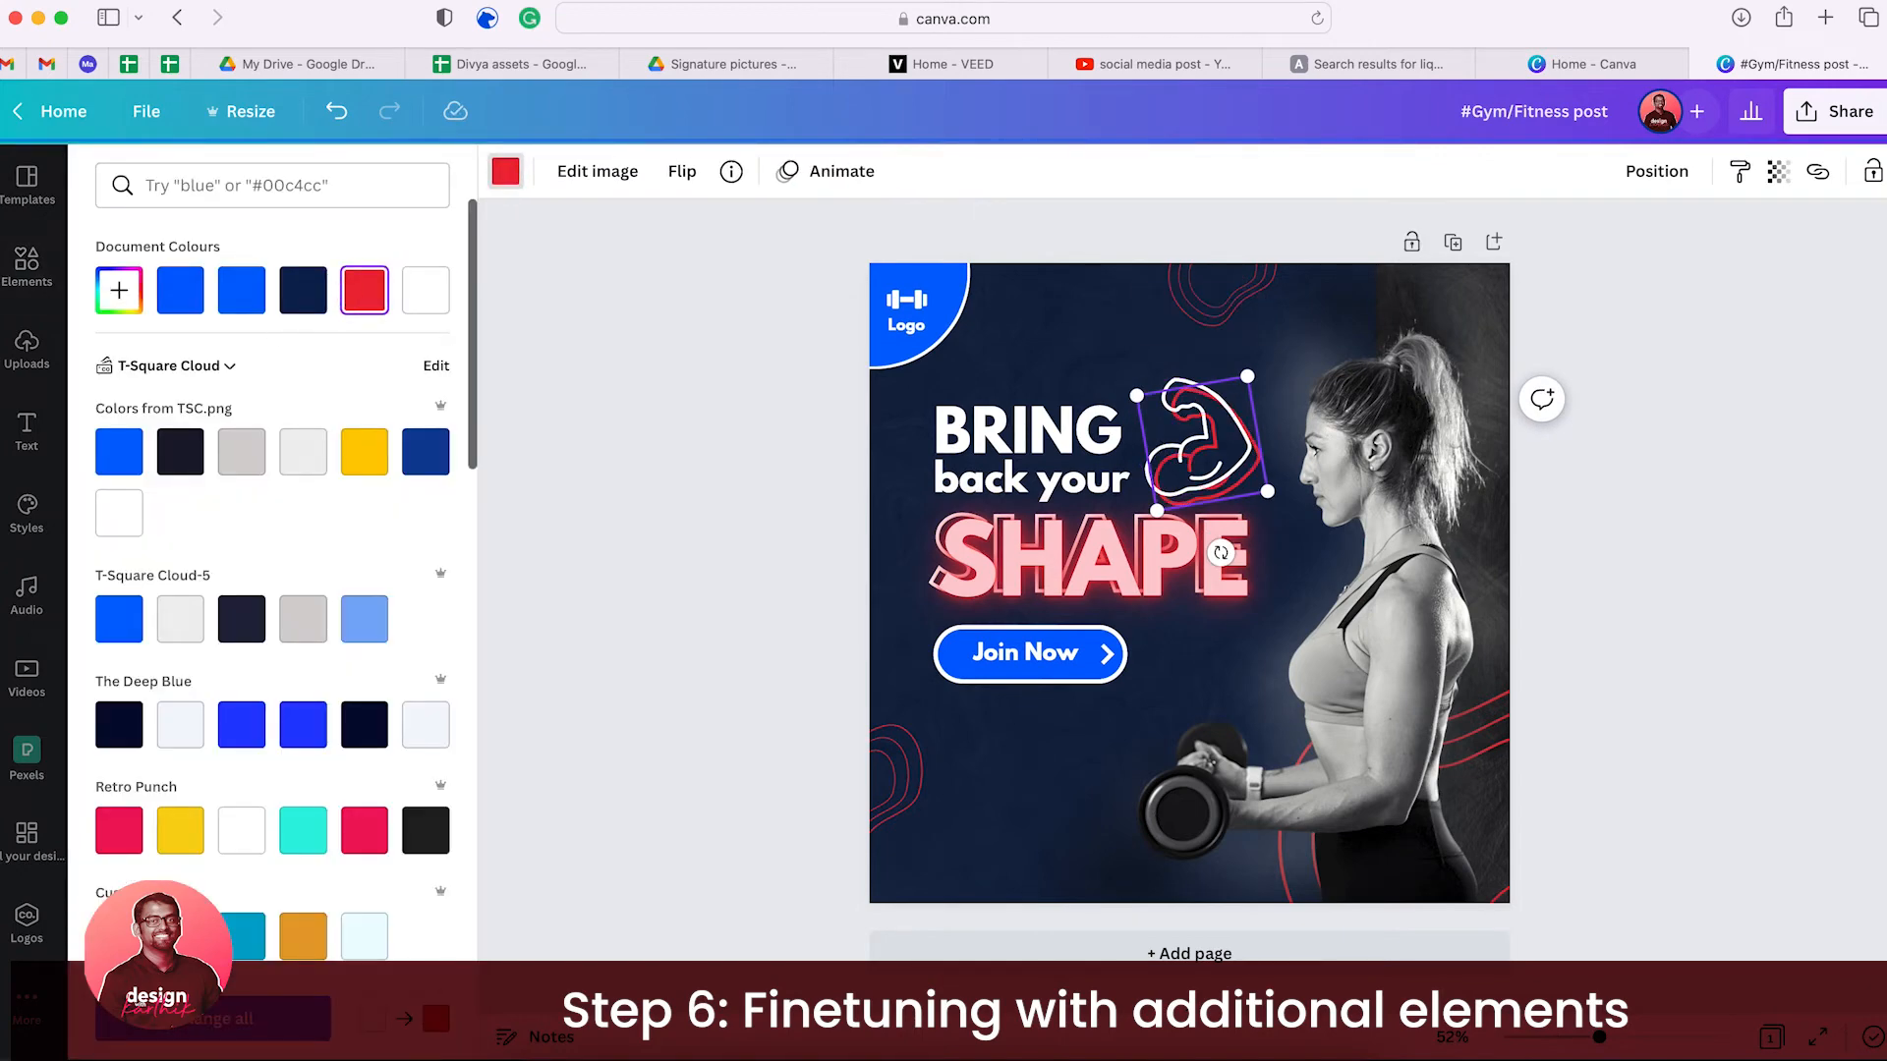
left_click(1261, 499)
left_click(1246, 491)
key("shift+Left")
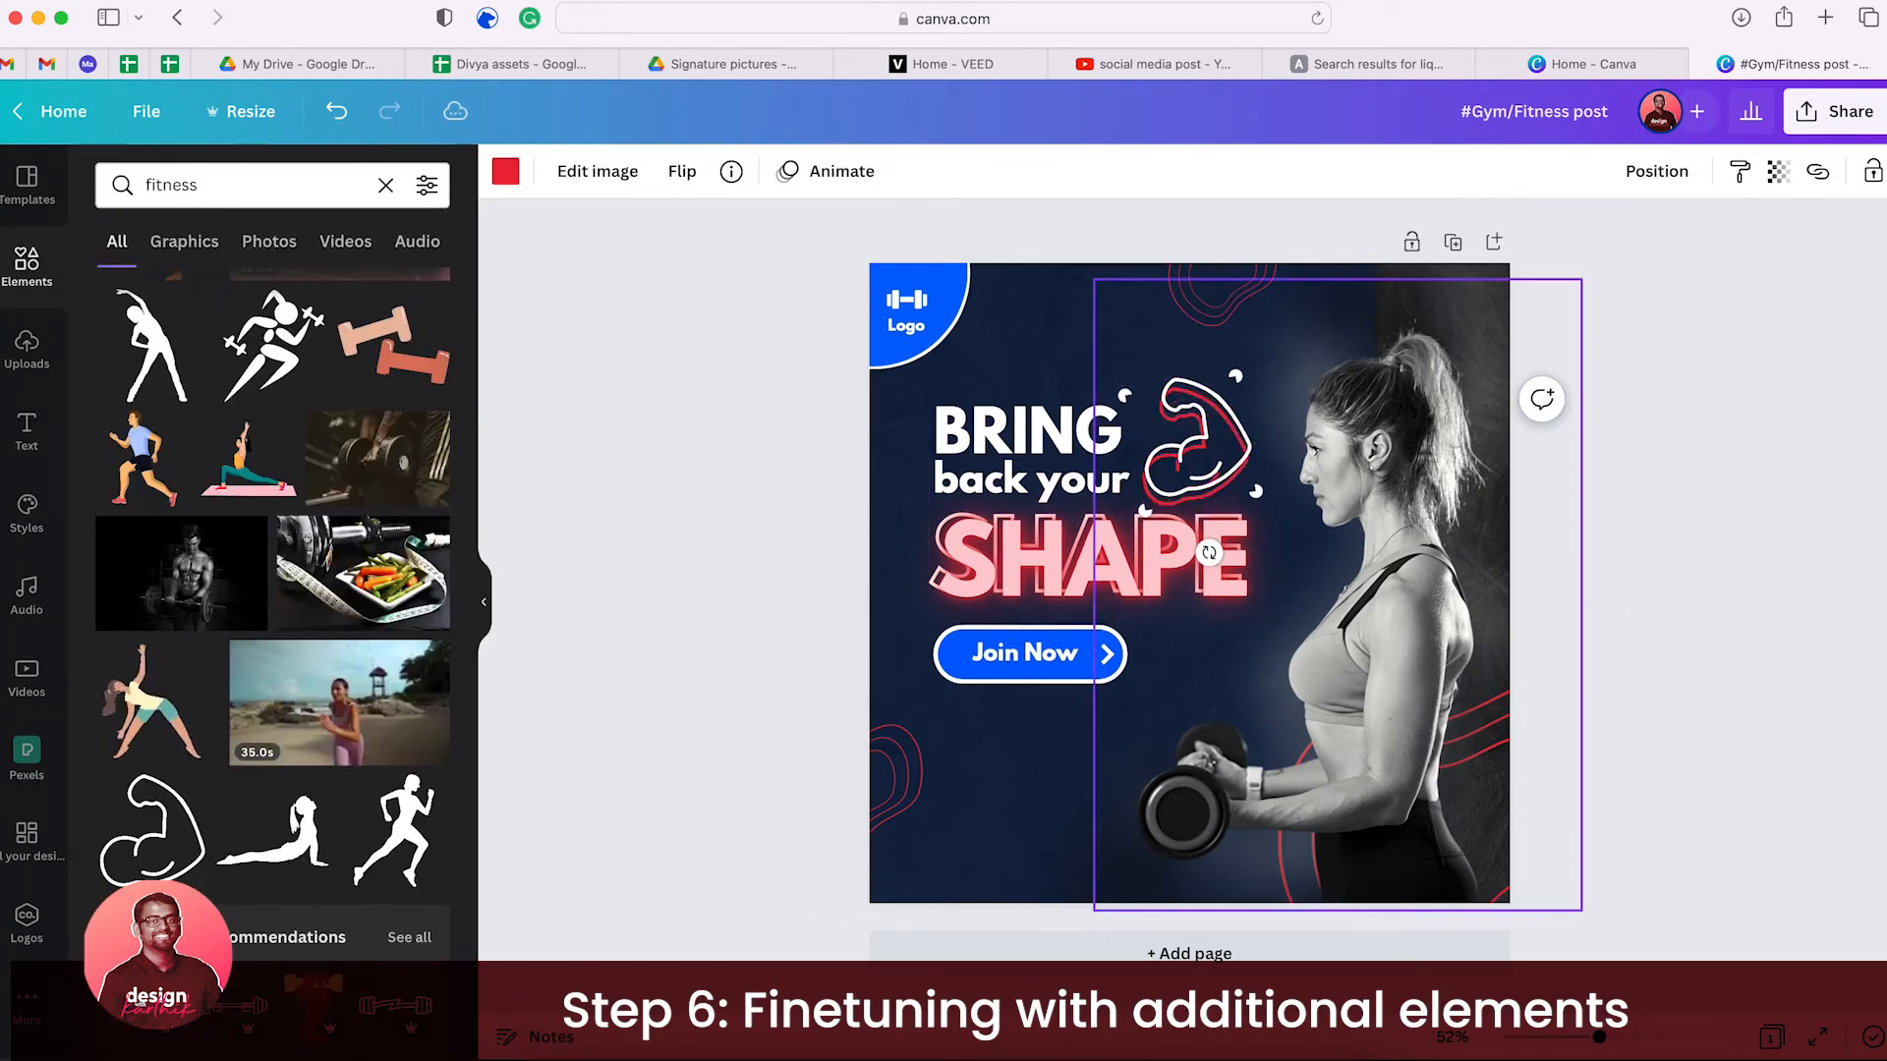
left_click(1671, 469)
- Preview the Sleek page animation and apply the Corporate animation to the whole page
left_click(1102, 455)
left_click(1689, 492)
left_click(757, 455)
left_click(565, 173)
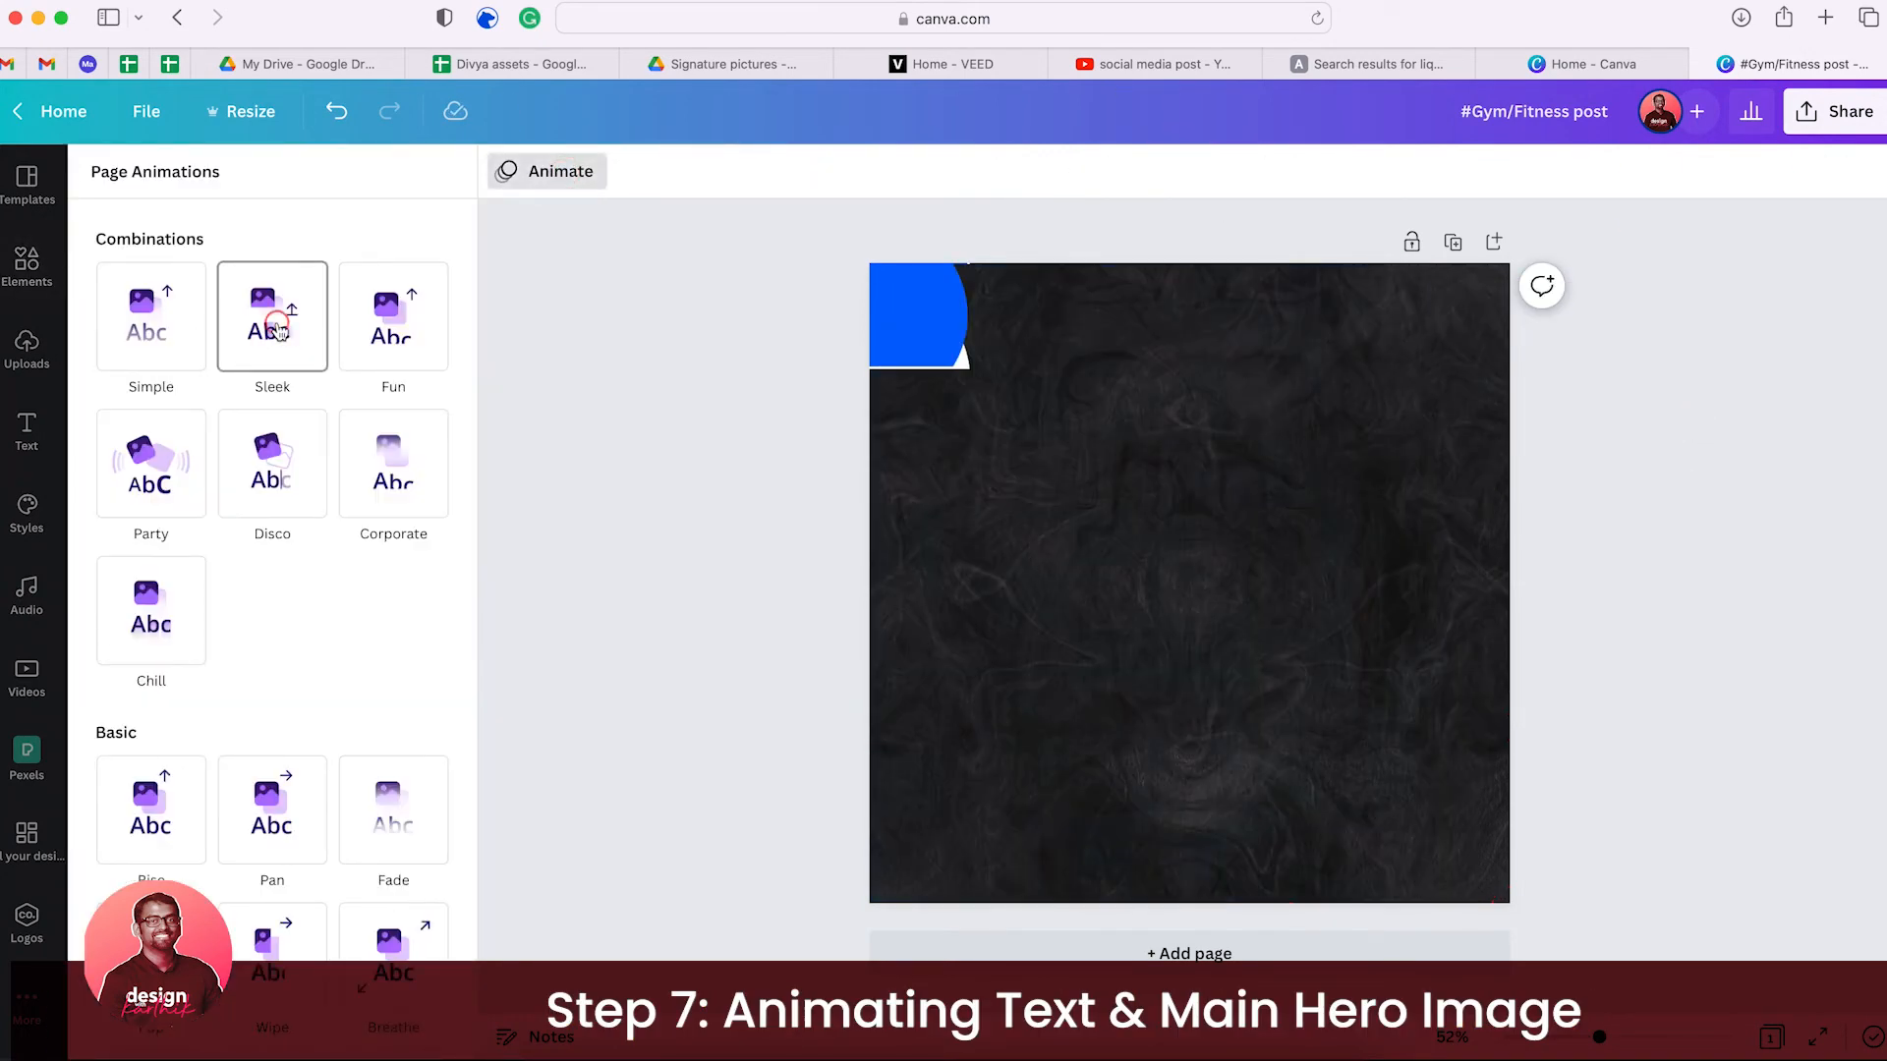
left_click(273, 316)
left_click(390, 499)
left_click(1631, 564)
- Apply the Burst text animation to the neon SHAPE text
left_click(998, 610)
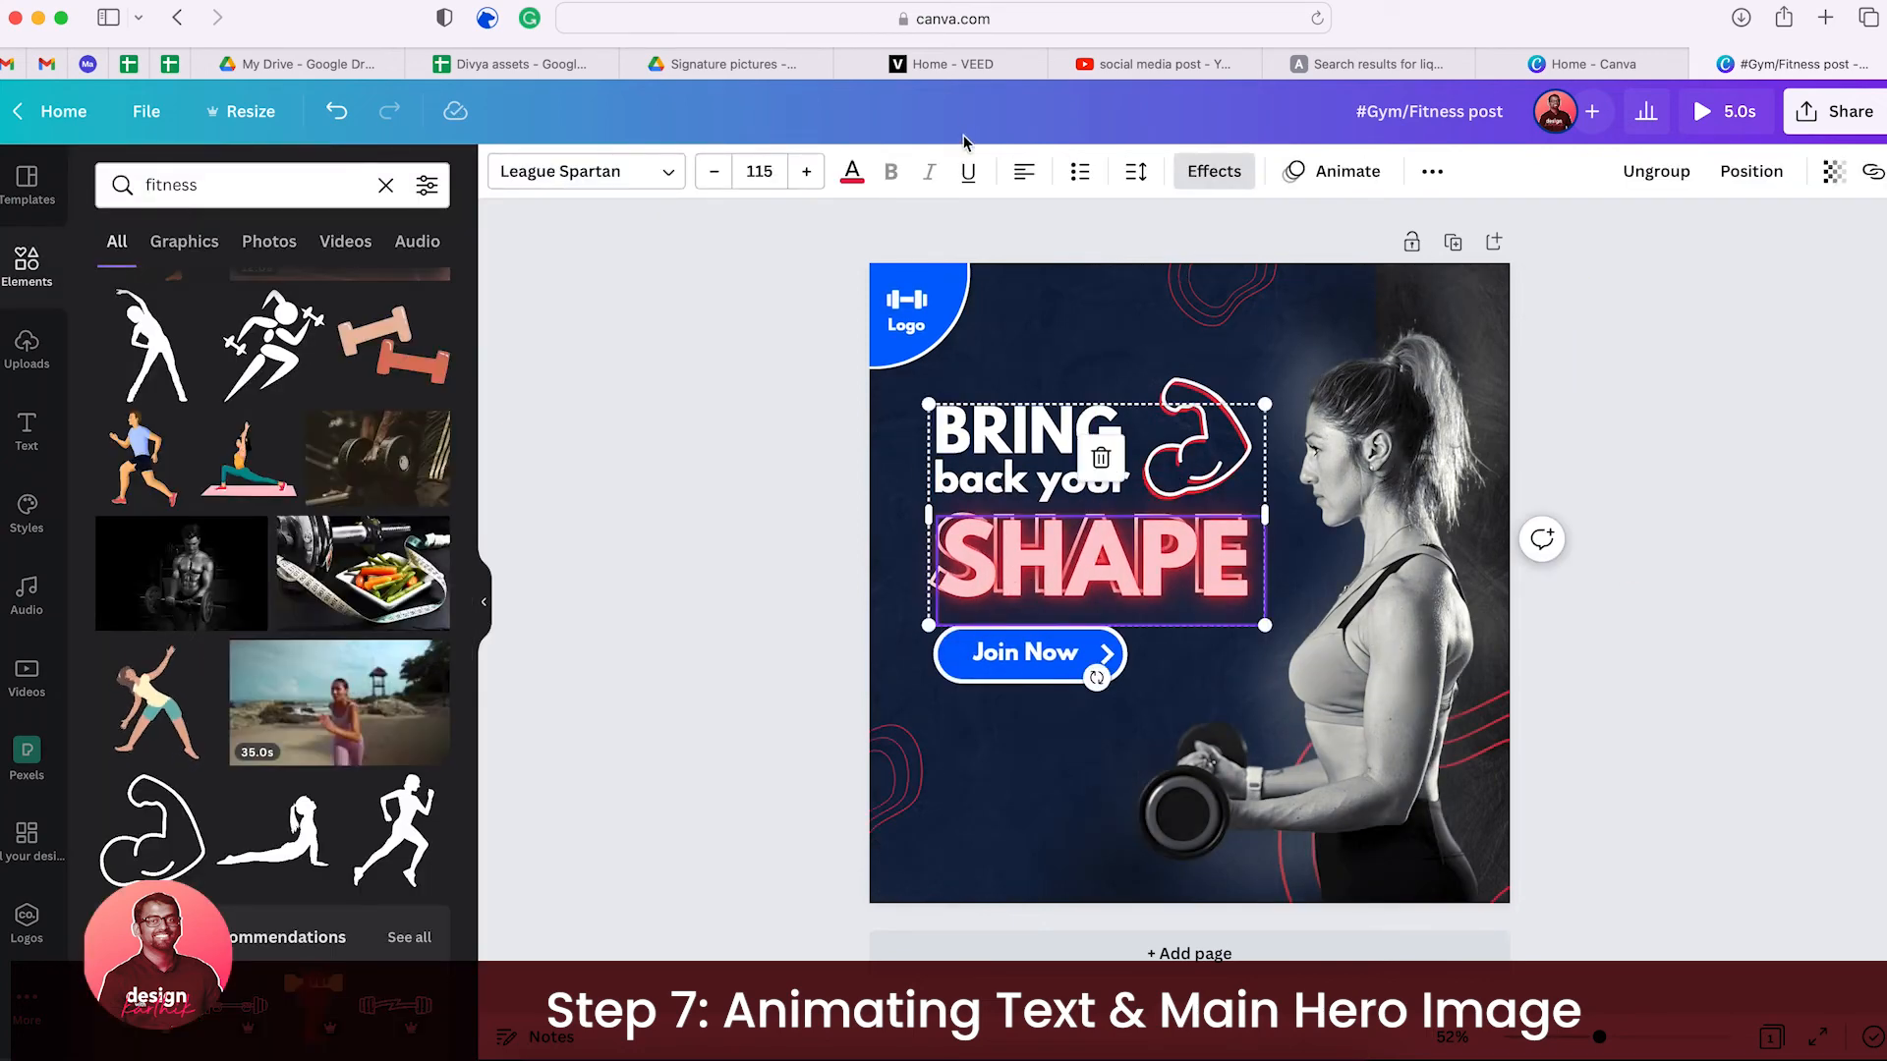
left_click(1334, 171)
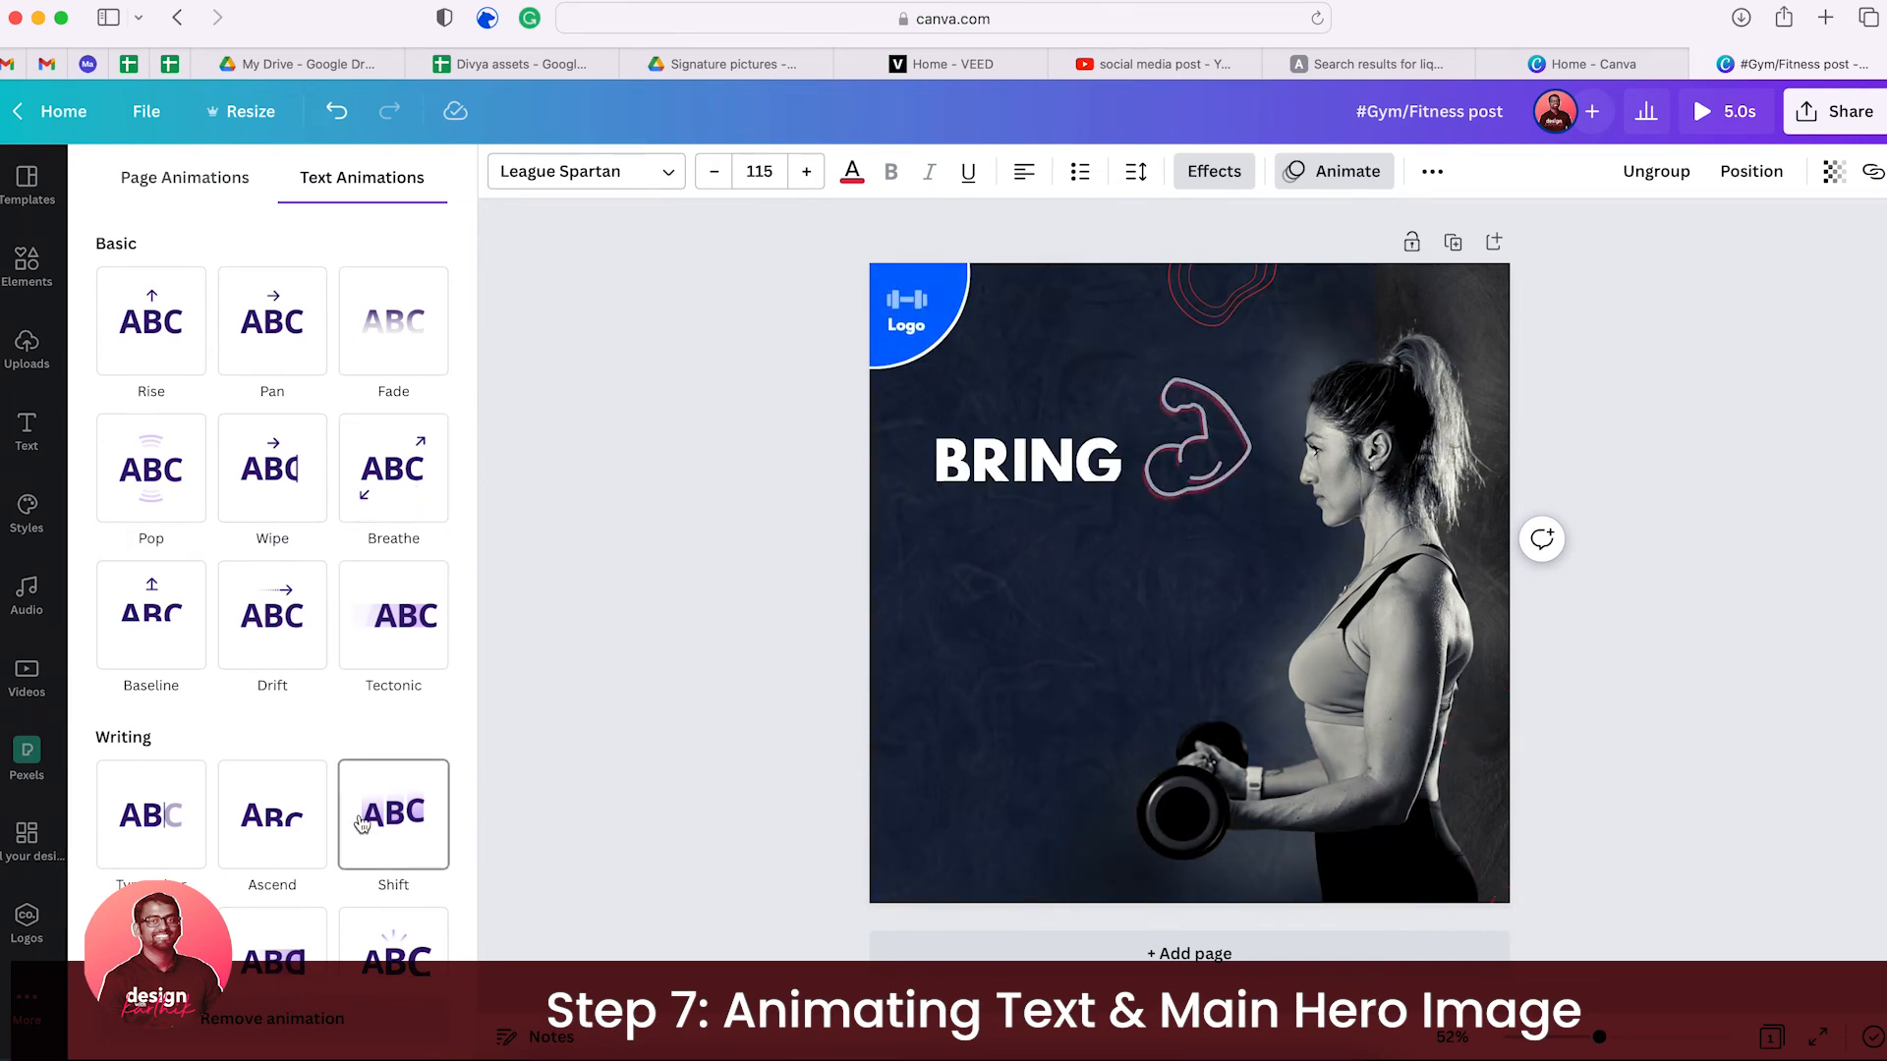
left_click(379, 954)
left_click(1777, 510)
- Move the Join Now button slightly lower and apply the Neon animation to its text
left_click_drag(1027, 661, 1029, 674)
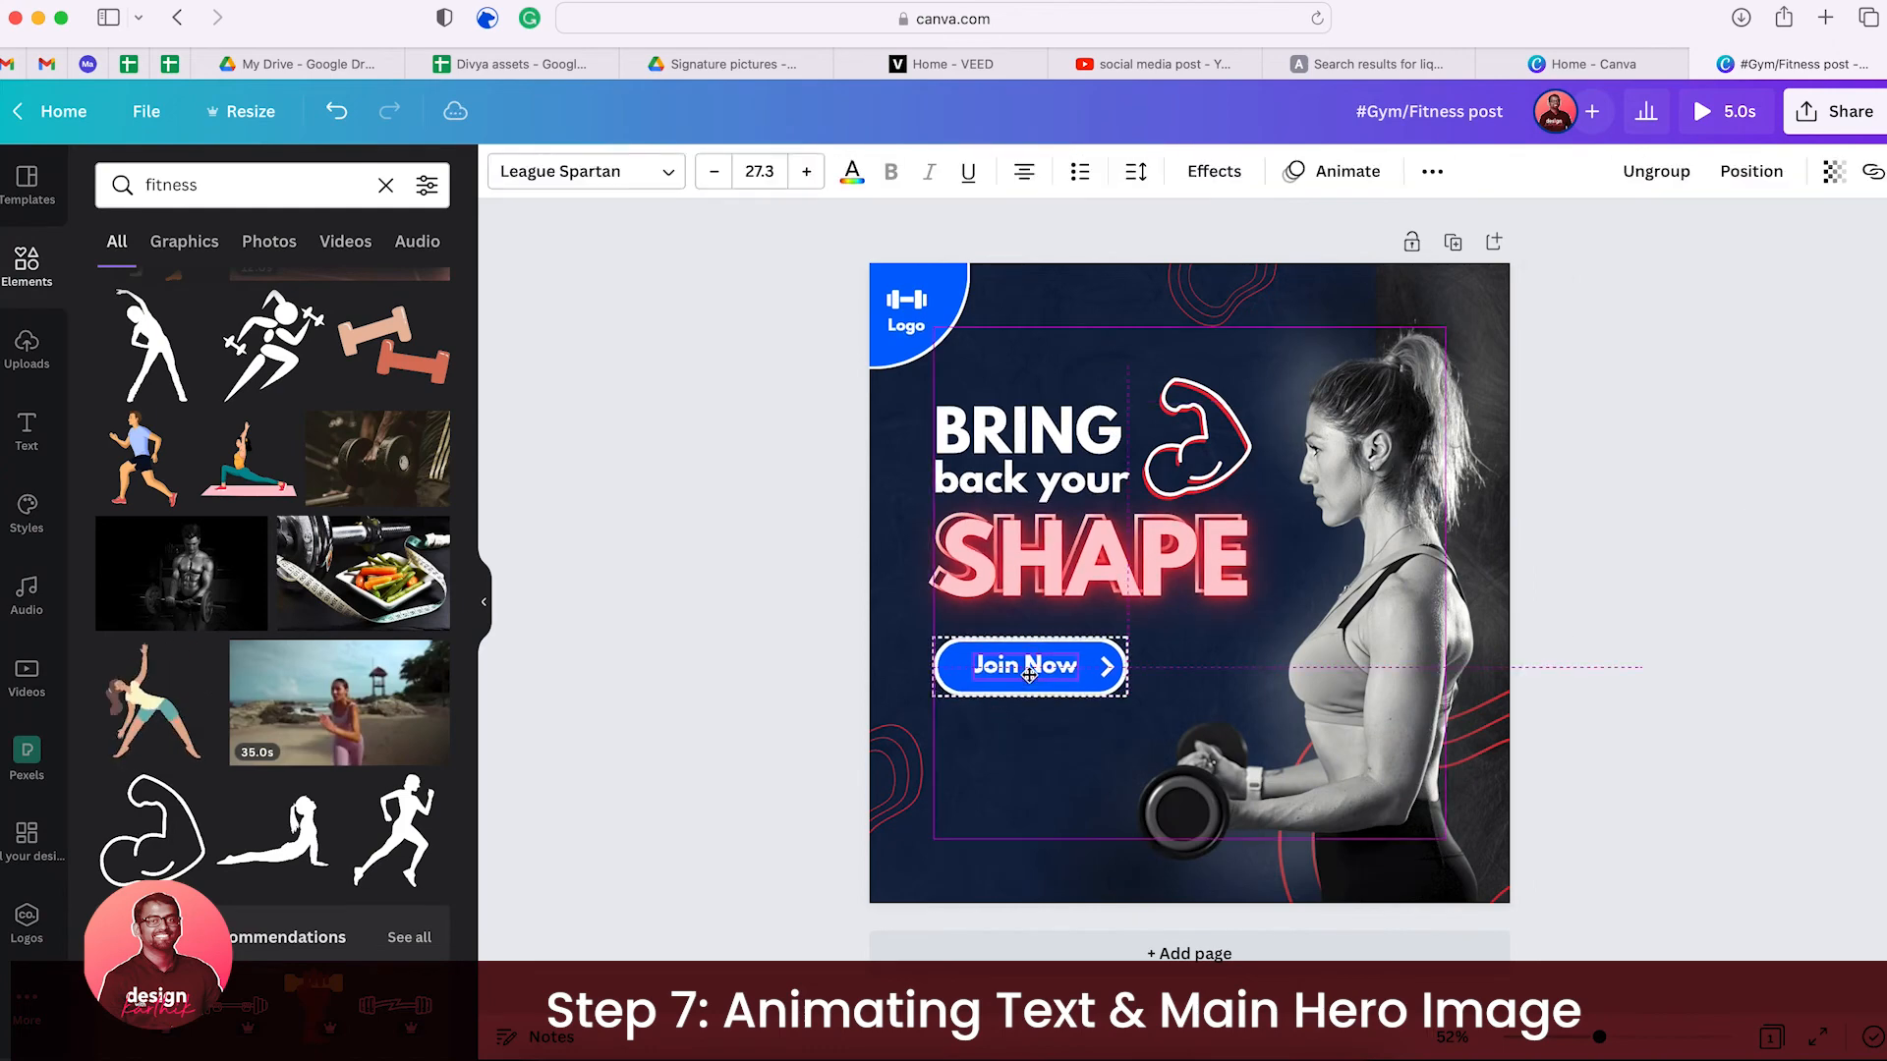
left_click(1349, 175)
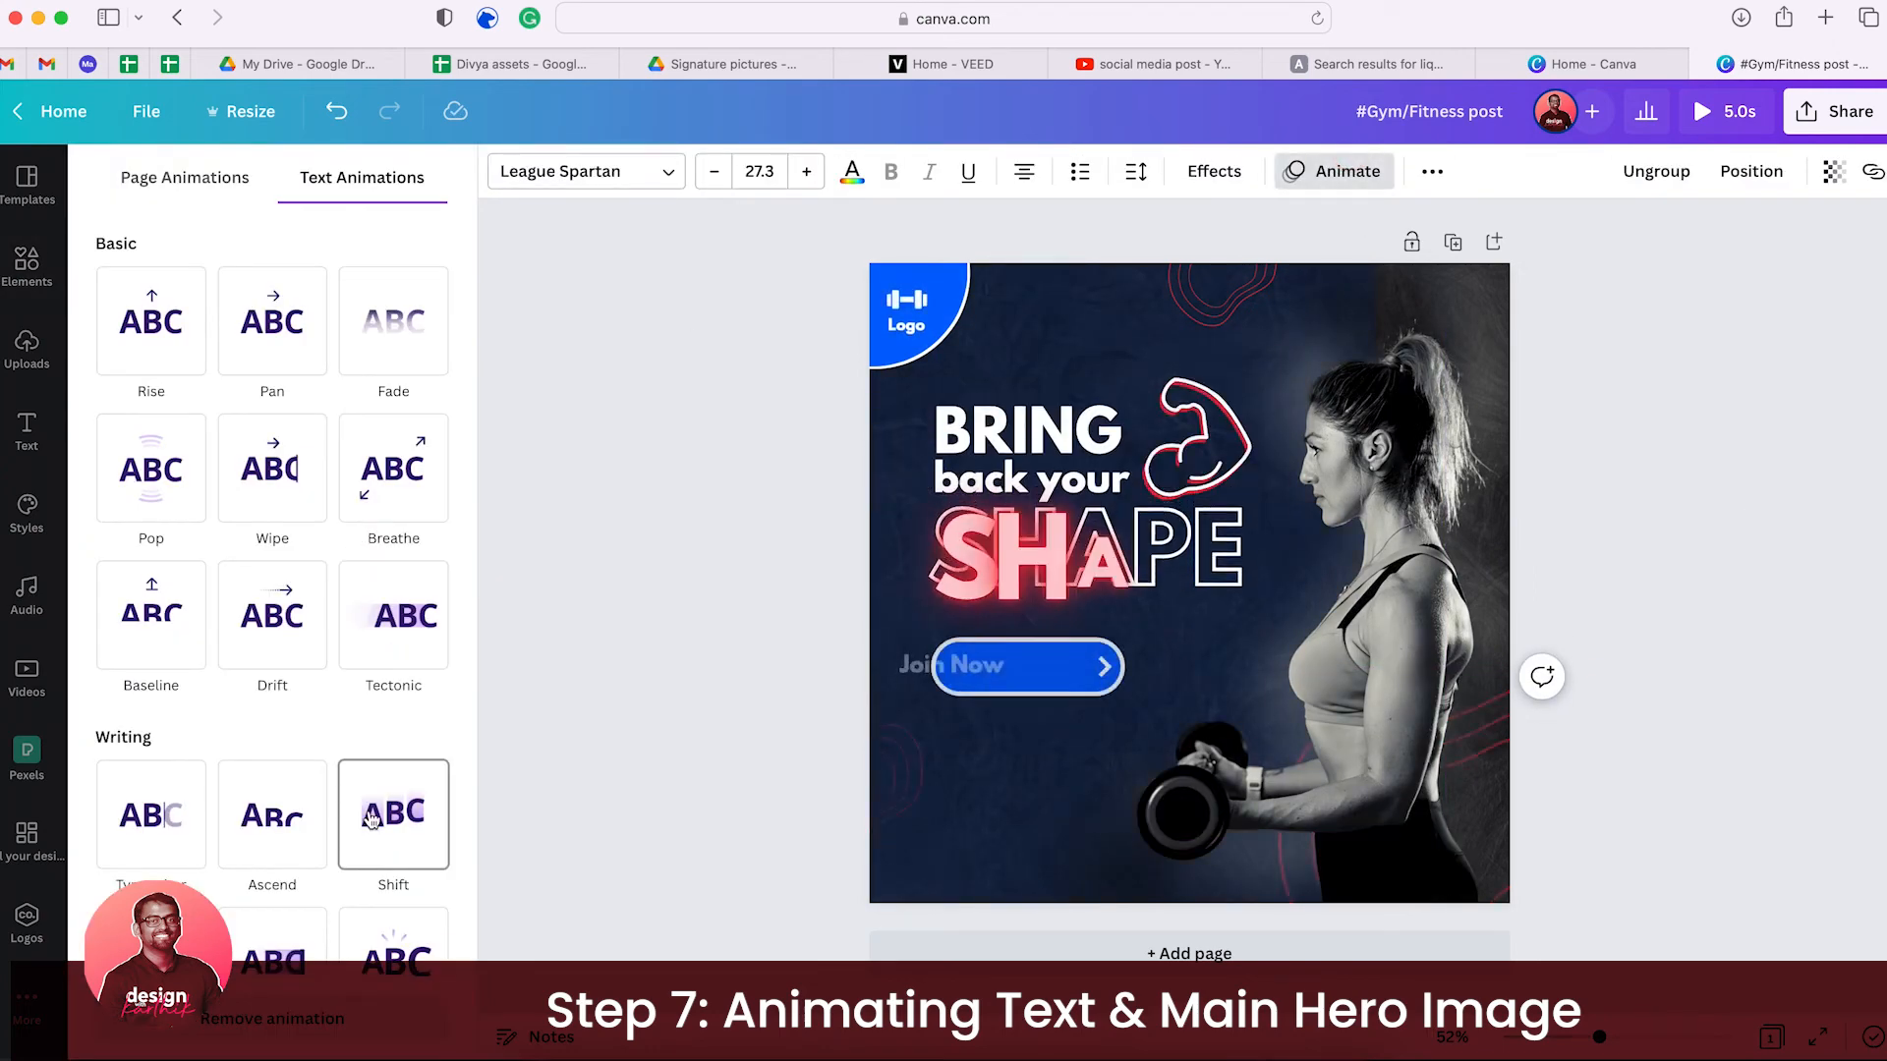
scroll(295, 688, "down", 8)
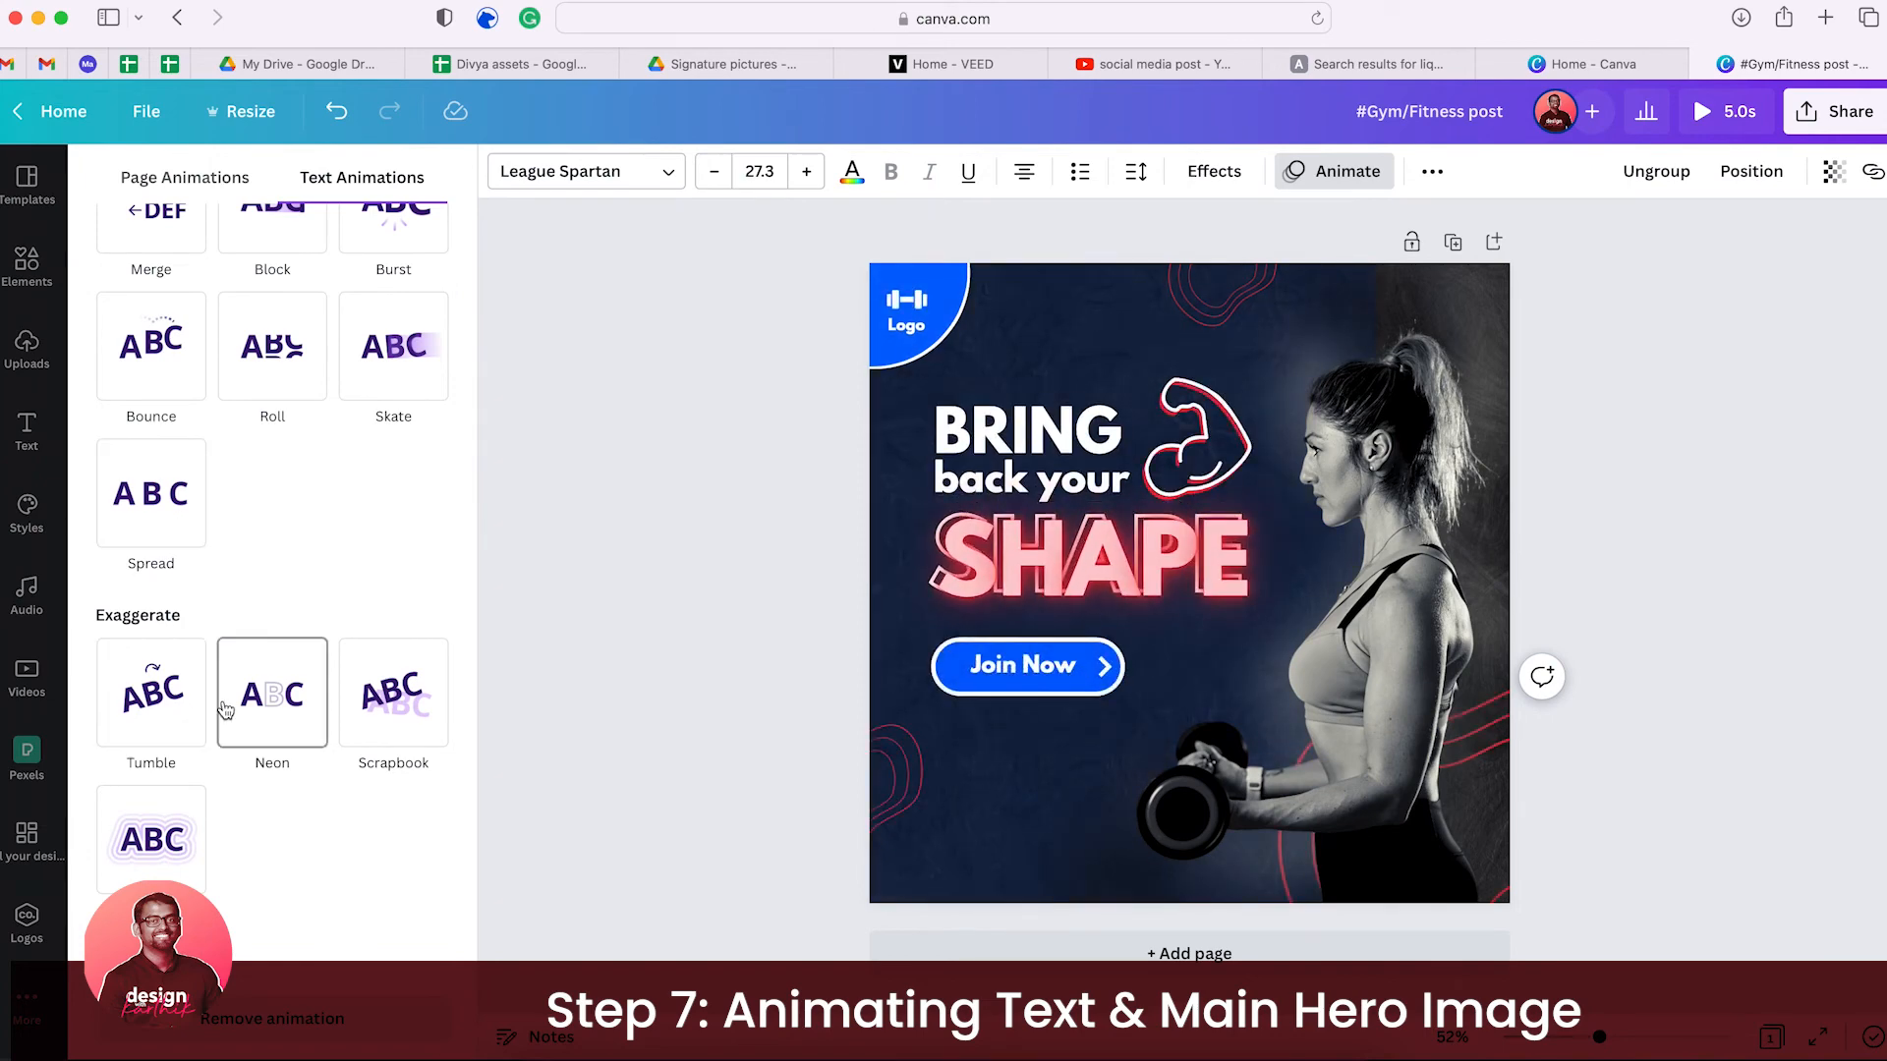
left_click(265, 715)
left_click(1655, 535)
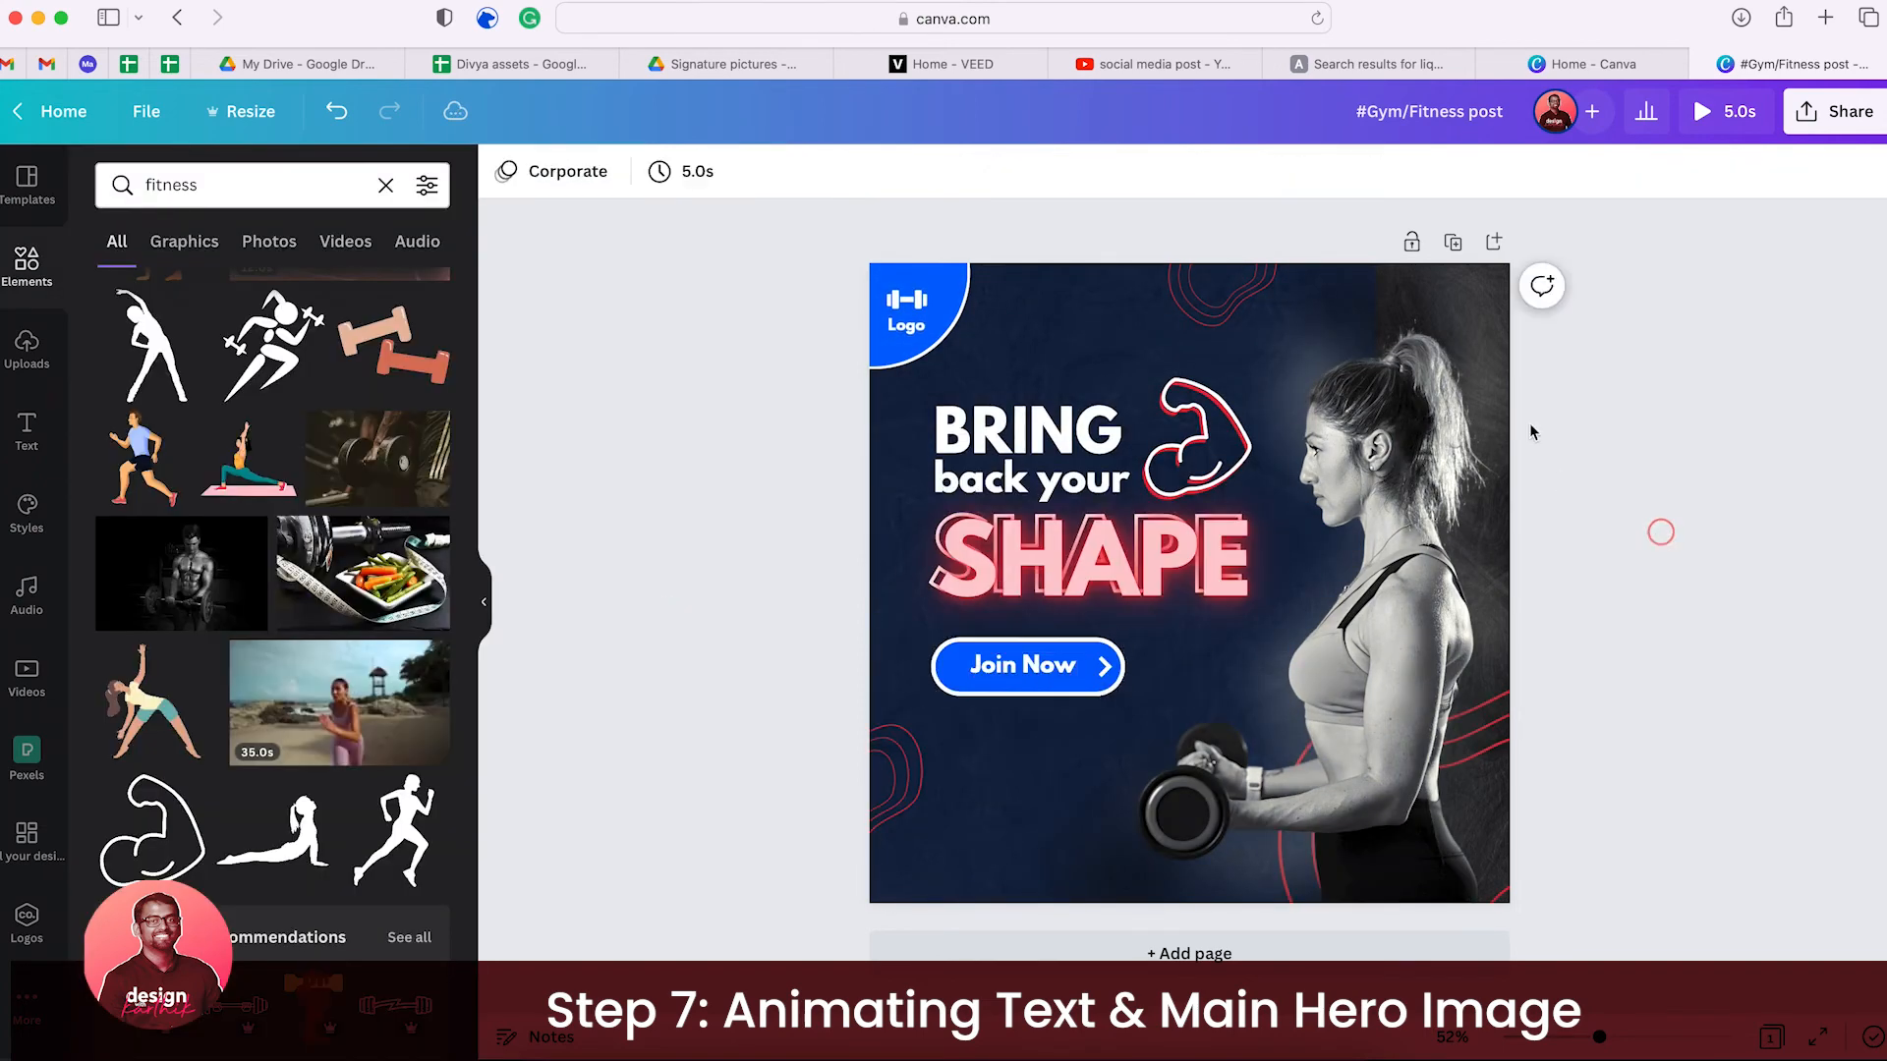
- Apply the Photo Zoom movement to the woman's hero photo
left_click(1326, 588)
left_click(851, 172)
scroll(231, 835, "down", 4)
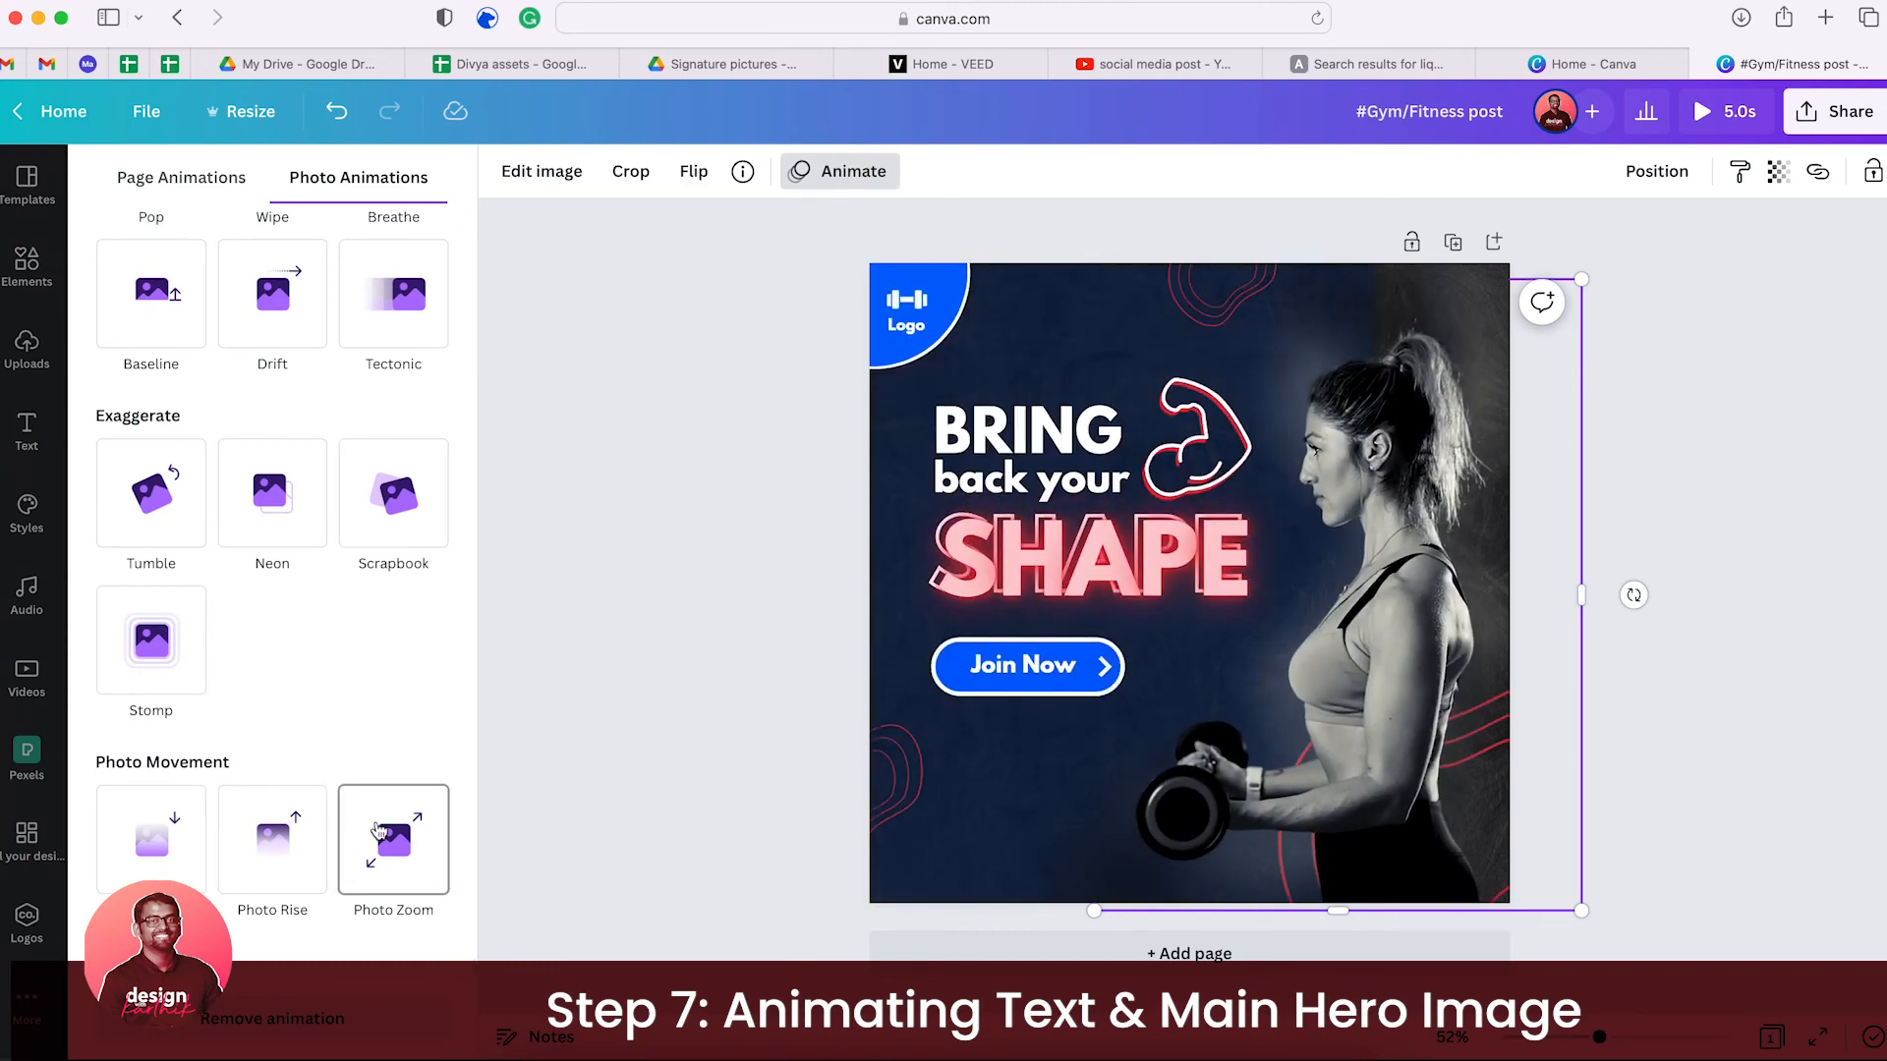
left_click(391, 831)
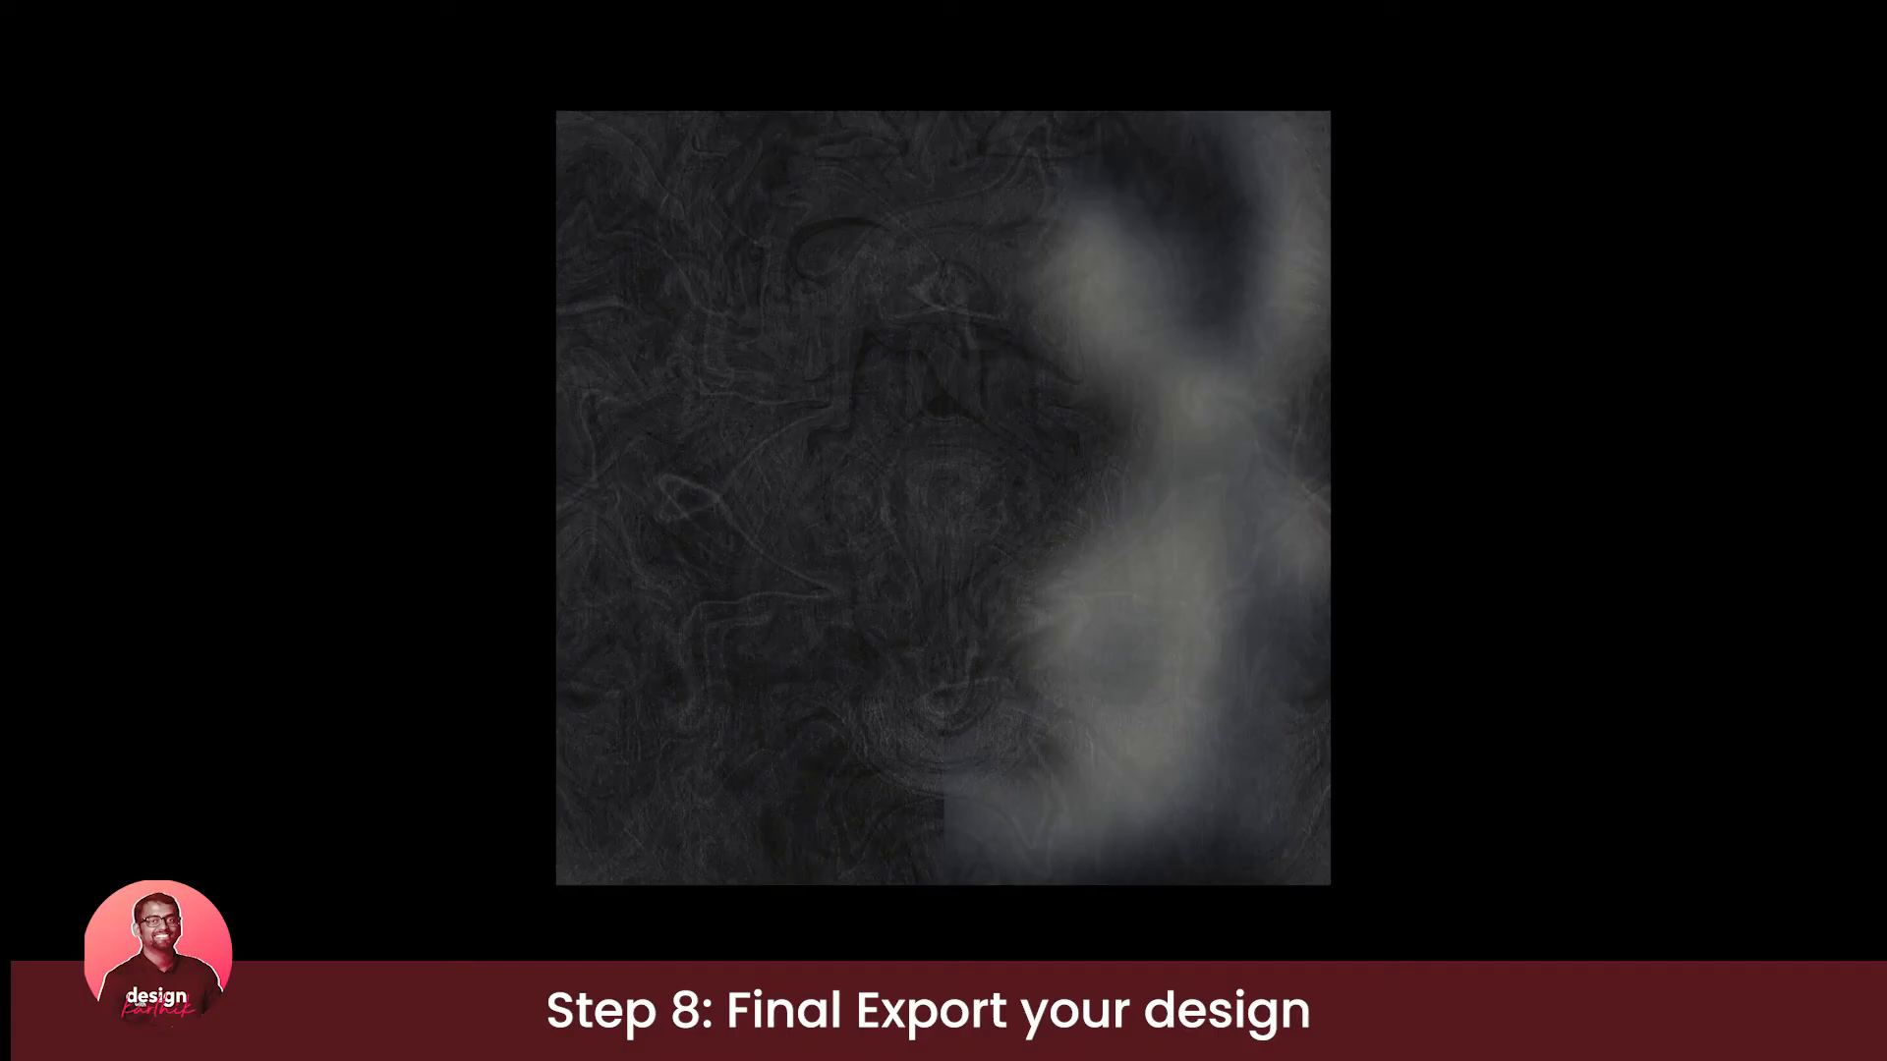